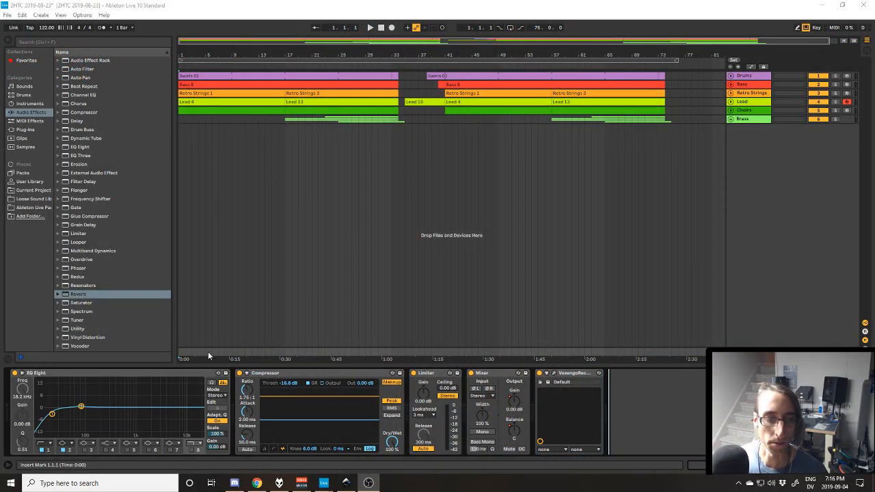
Expand the Drums track and bring up the first Swirls 01 clip with the track's device chain.
{"action": "left_click", "coordinate": [208, 351]}
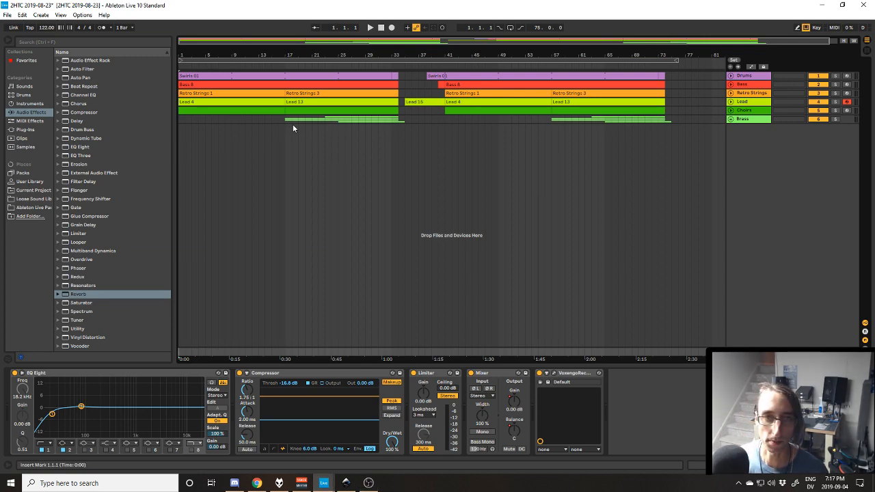
{"action": "left_click", "coordinate": [732, 75]}
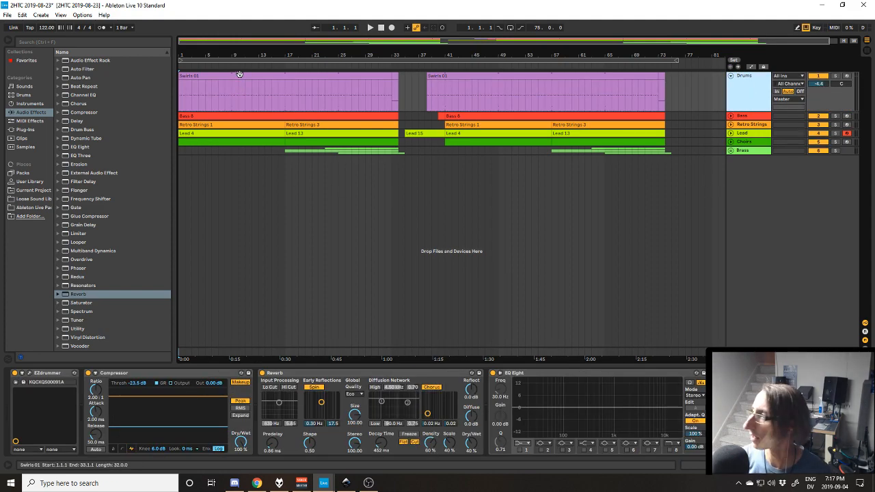
{"action": "left_click", "coordinate": [250, 106]}
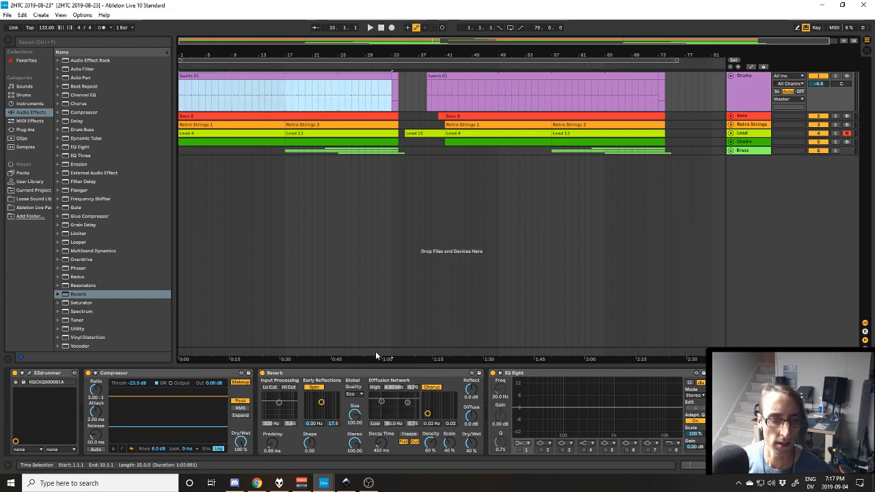
{"action": "left_click", "coordinate": [155, 393]}
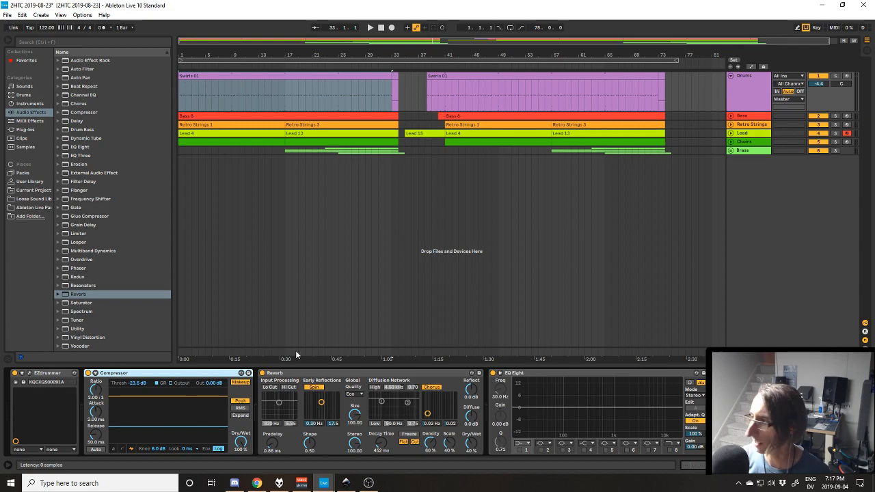
Look over the EZdrummer drum kit and its MIDI groove search for the Drums track.
{"action": "left_click_drag", "start_coordinate": [874, 58], "coordinate": [422, 105]}
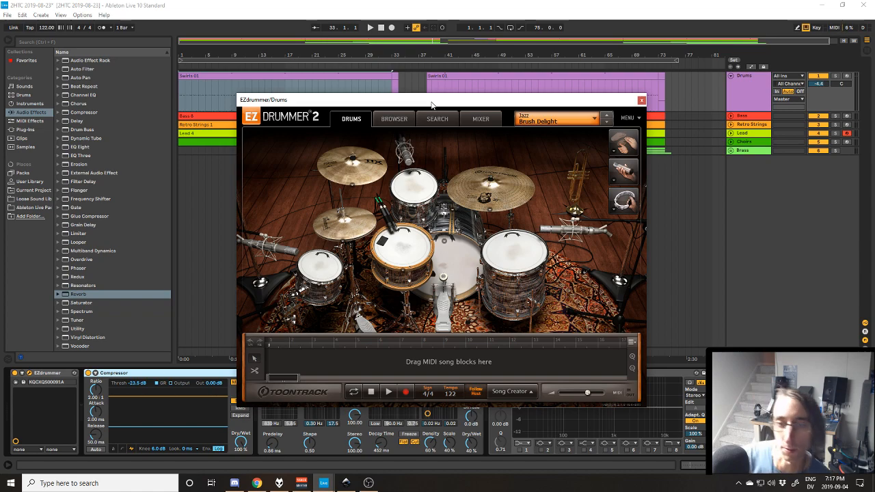
{"action": "left_click_drag", "start_coordinate": [461, 102], "coordinate": [471, 151]}
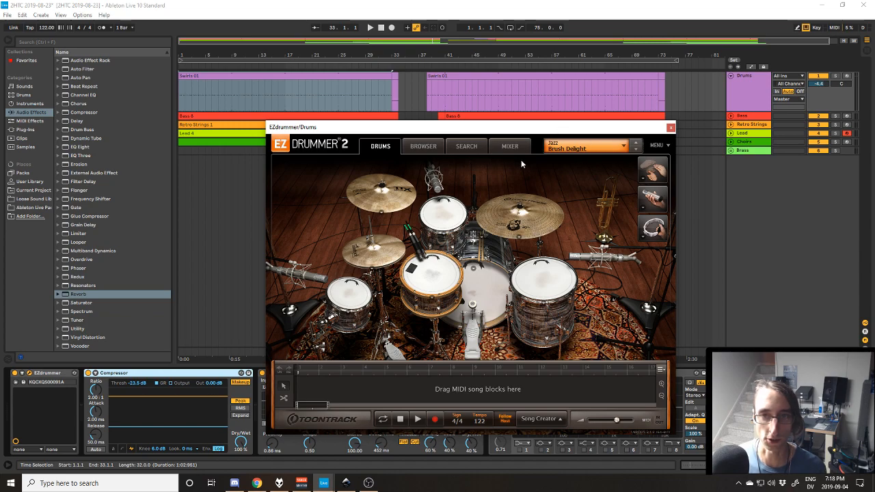
{"action": "left_click", "coordinate": [481, 146]}
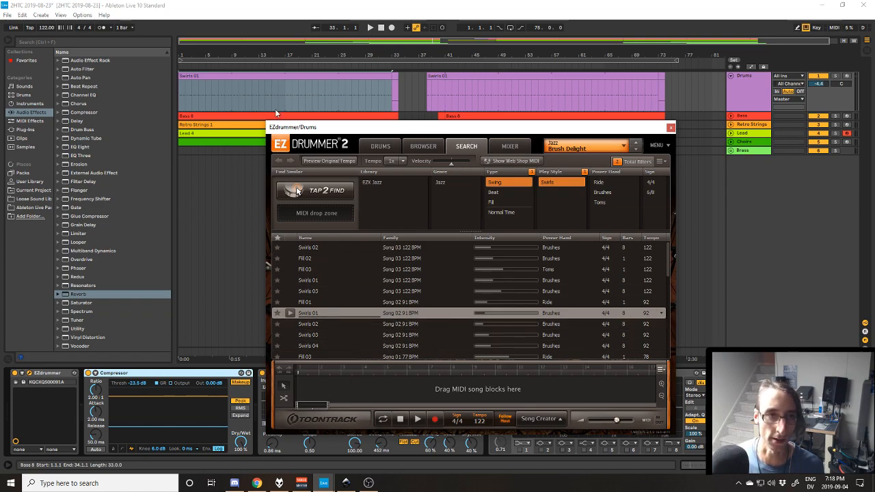
{"action": "left_click_drag", "start_coordinate": [428, 133], "coordinate": [874, 108]}
Show the MIDI notes of the first Drums clip, folded to only the pitches in use.
{"action": "left_click", "coordinate": [387, 113]}
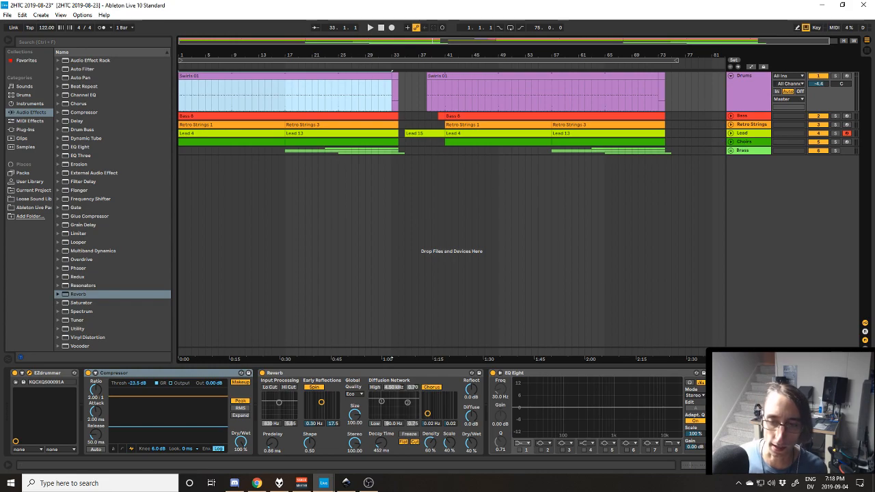
{"action": "key", "text": "shift+Tab"}
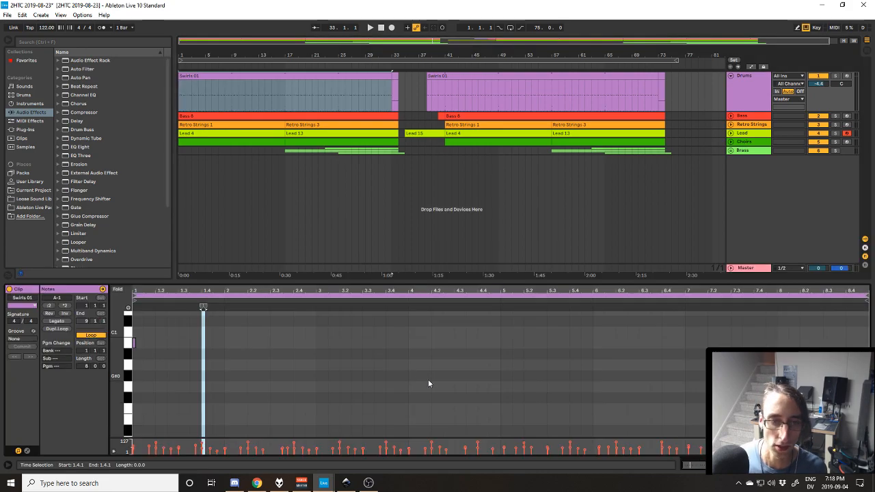
{"action": "left_click", "coordinate": [117, 289]}
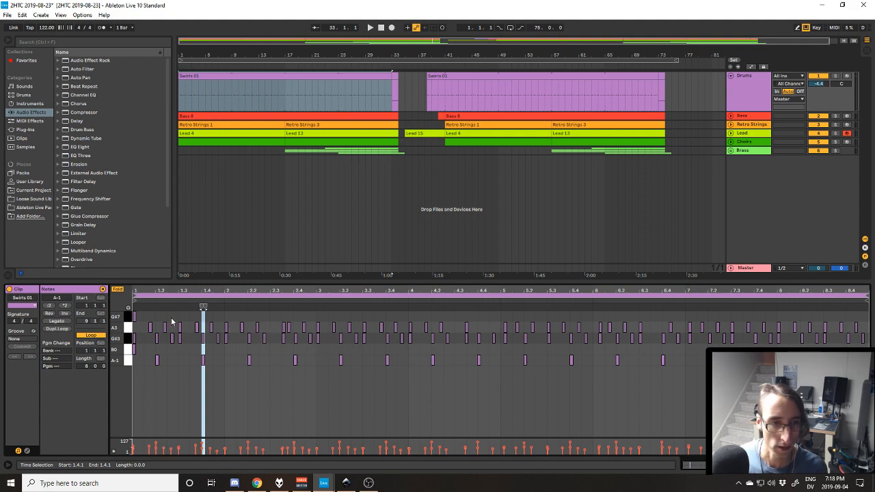
Solo the Drums track and play its Swirls 01 clip from the start.
{"action": "left_click", "coordinate": [836, 76]}
{"action": "key", "text": "space"}
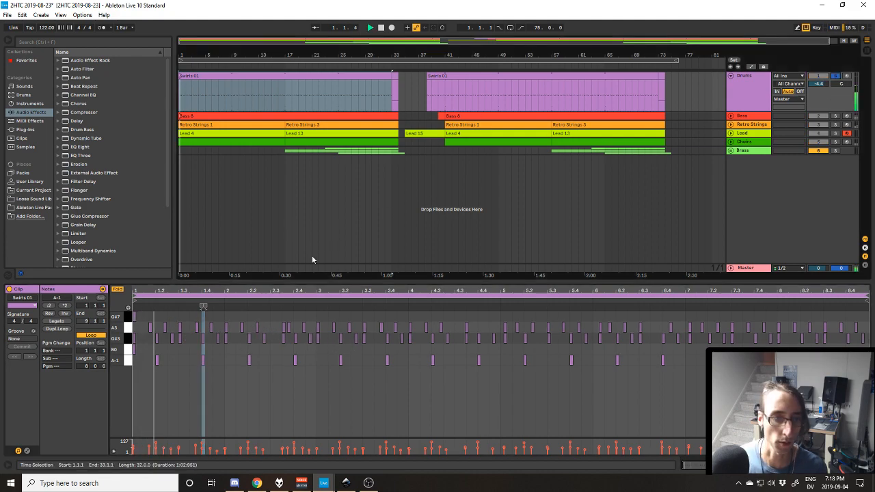
{"action": "left_click", "coordinate": [209, 330]}
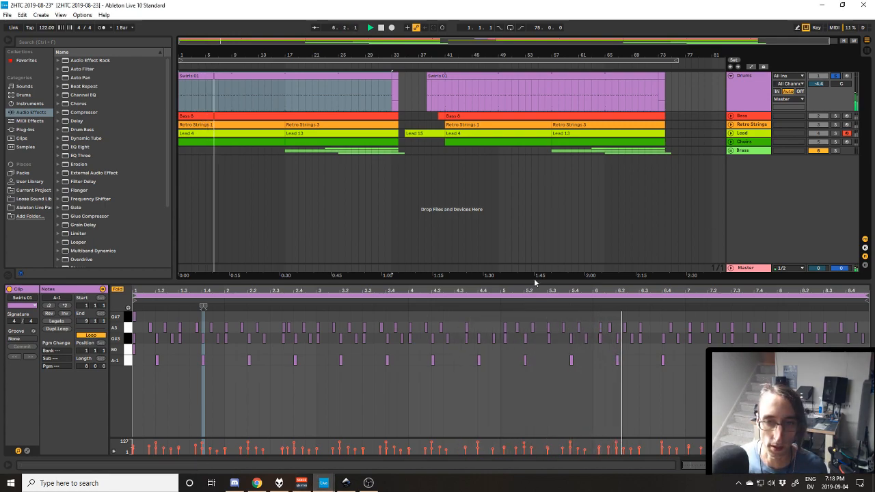
{"action": "key", "text": "space"}
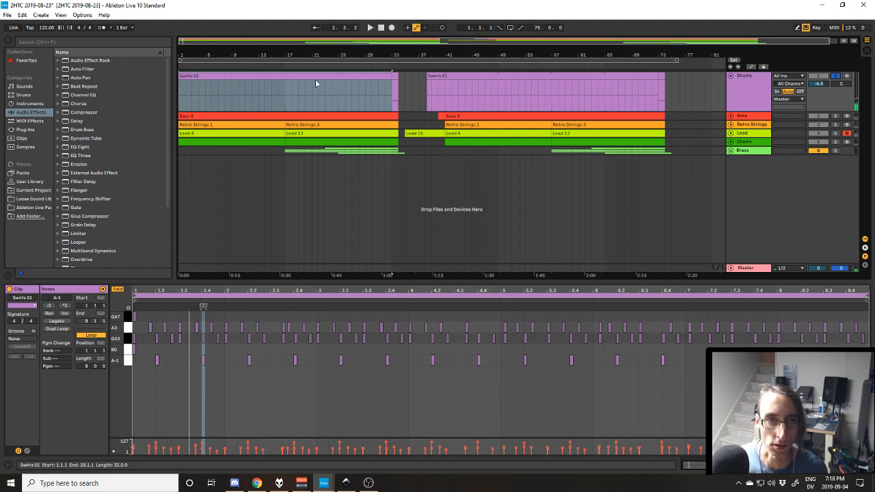
Replay the soloed drums from around bars 3 and 4, ending with the first Swirls 01 clip selected.
{"action": "left_click", "coordinate": [193, 96]}
{"action": "key", "text": "space"}
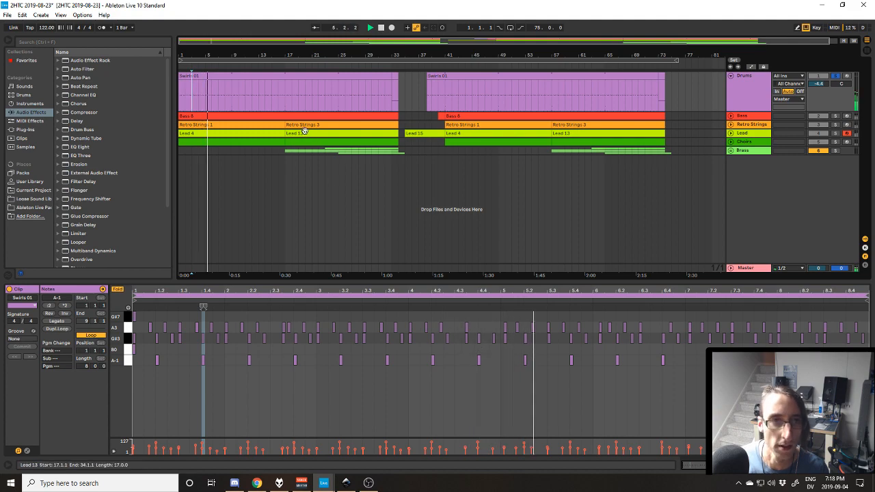
{"action": "left_click", "coordinate": [199, 98]}
{"action": "key", "text": "space"}
{"action": "key", "text": "space"}
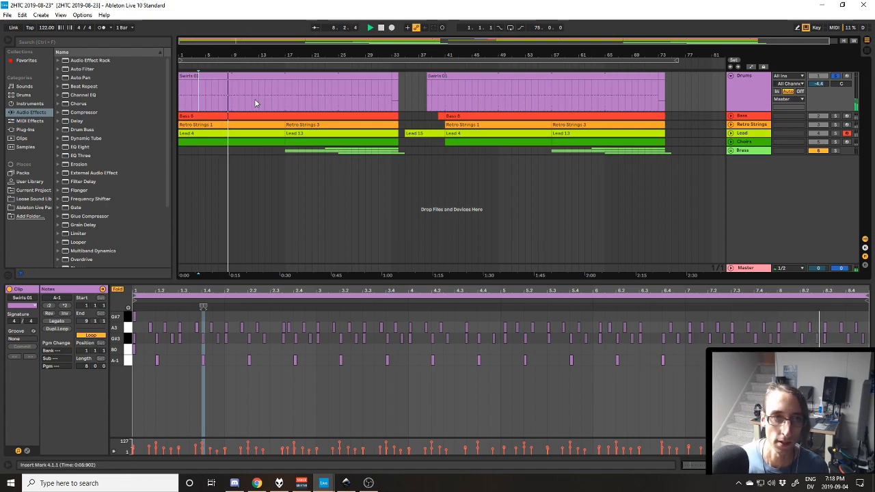
{"action": "key", "text": "space"}
{"action": "left_click", "coordinate": [357, 76]}
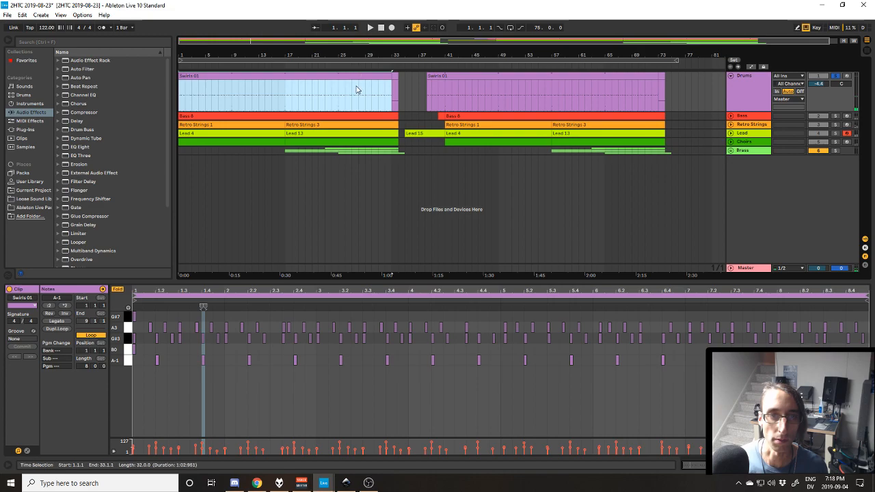
Display the automation lanes and view the Drums track's Mixer Track Volume envelope.
{"action": "left_click", "coordinate": [750, 88]}
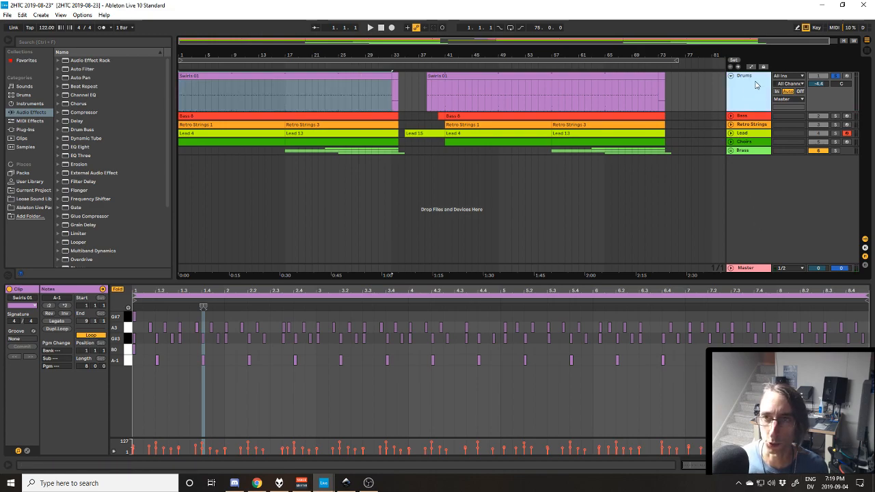
{"action": "left_click", "coordinate": [752, 67]}
{"action": "left_click", "coordinate": [754, 84]}
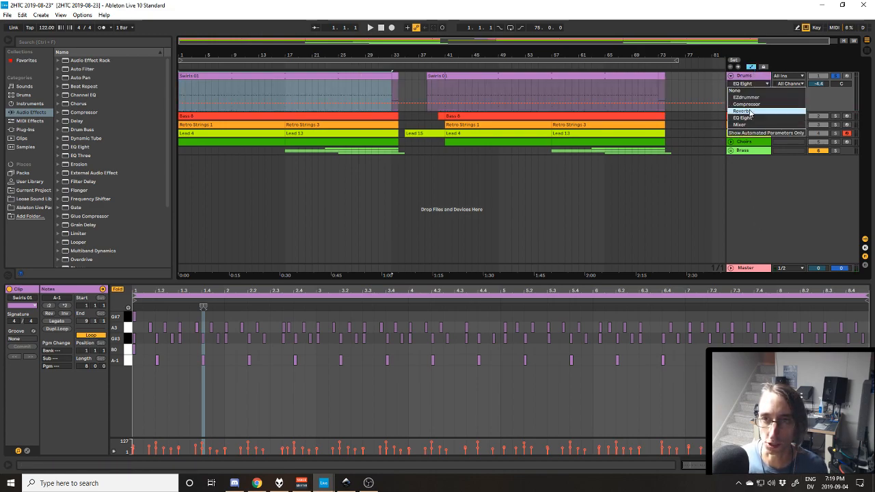
{"action": "left_click", "coordinate": [749, 103]}
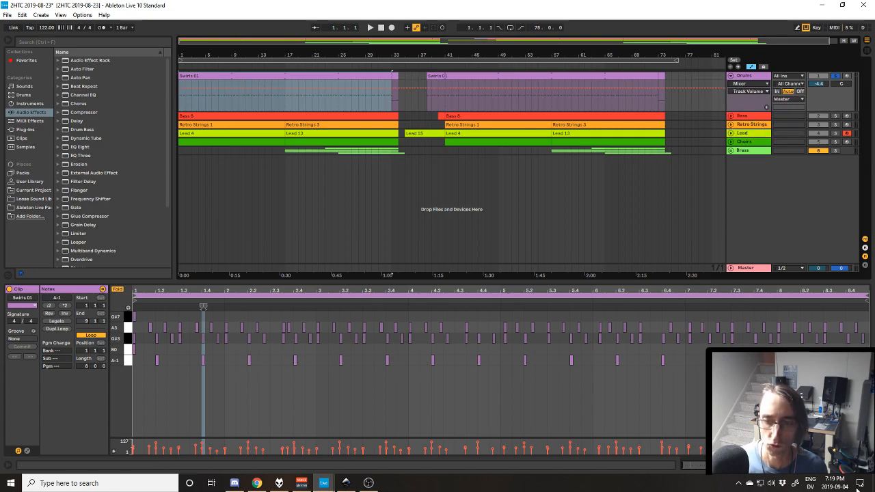
Expand the Master track and show its Mixer device's Balance automation.
{"action": "left_click", "coordinate": [817, 465]}
{"action": "scroll", "coordinate": [807, 438], "scroll_direction": "down", "scroll_amount": 5}
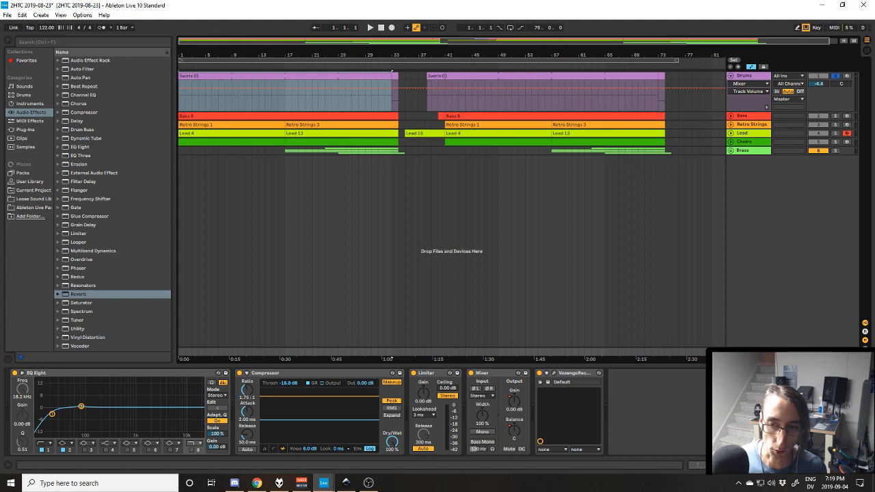
{"action": "left_click", "coordinate": [730, 351]}
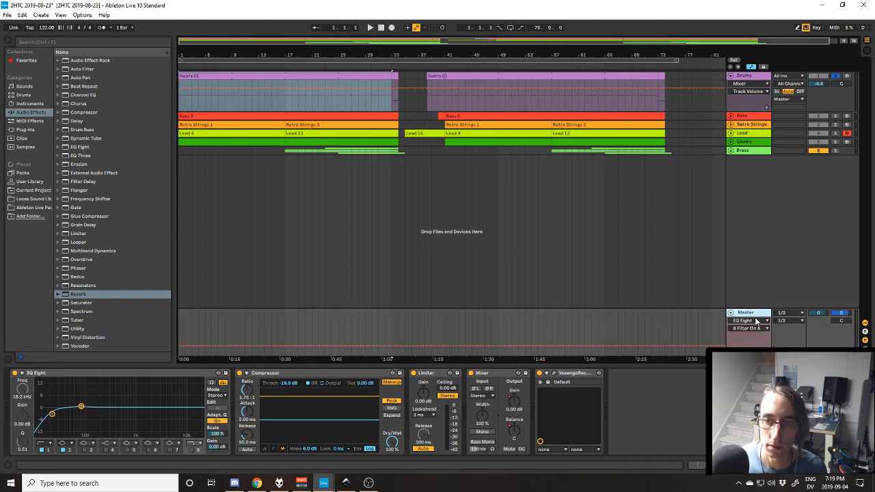
{"action": "left_click", "coordinate": [755, 322]}
{"action": "left_click", "coordinate": [750, 361]}
{"action": "left_click", "coordinate": [749, 330]}
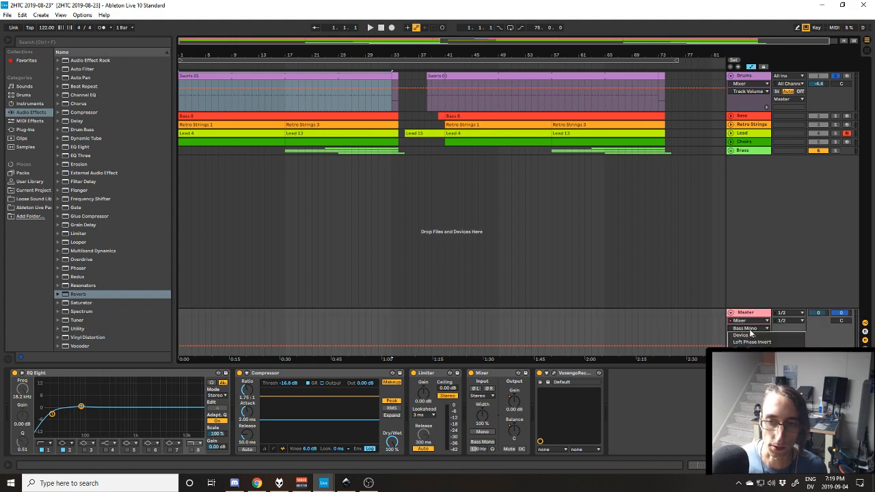
{"action": "left_click", "coordinate": [748, 395]}
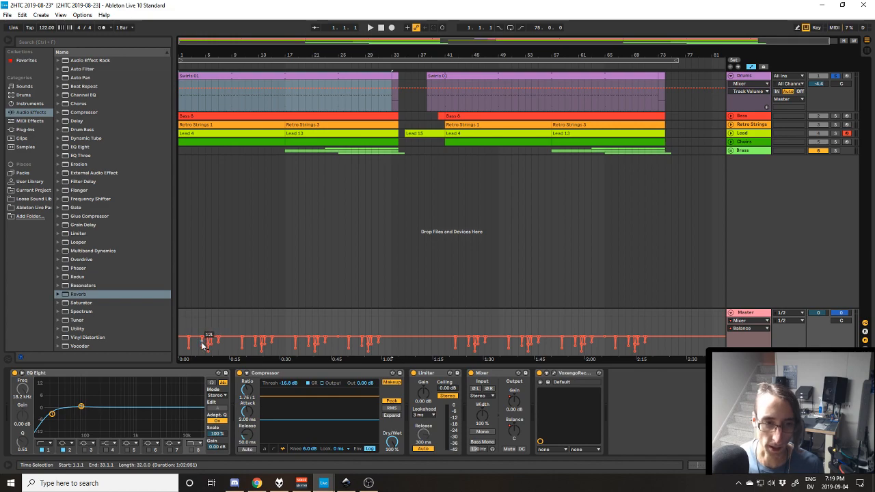
Play the first bars of the soloed drums while examining the Master's Balance automation up close.
{"action": "left_click_drag", "start_coordinate": [202, 357], "coordinate": [423, 332]}
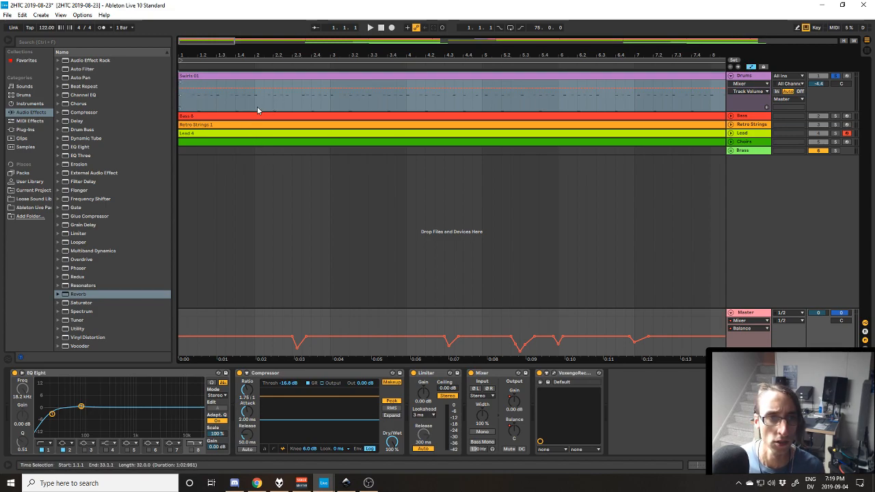
{"action": "key", "text": "space"}
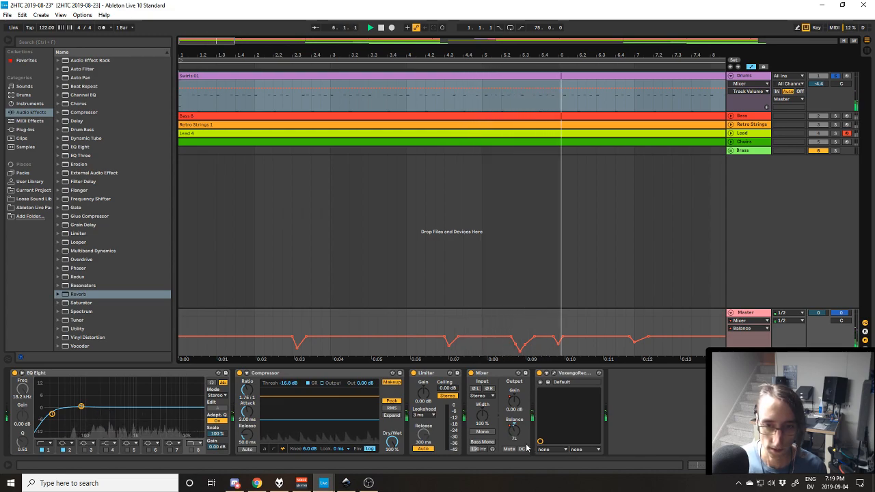
{"action": "key", "text": "space"}
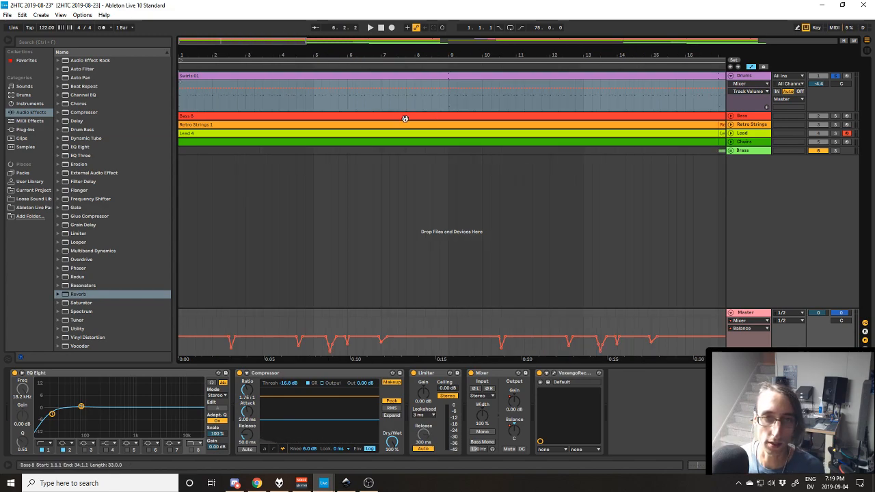
Hide the automation lanes in the arrangement.
{"action": "scroll", "coordinate": [404, 119], "scroll_direction": "down", "scroll_amount": 6}
{"action": "scroll", "coordinate": [341, 104], "scroll_direction": "up", "scroll_amount": 2}
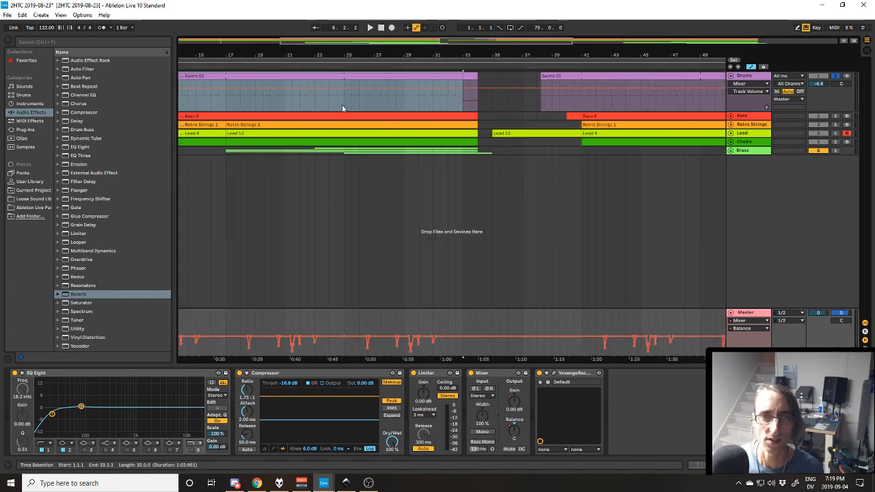
{"action": "left_click", "coordinate": [752, 67]}
{"action": "left_click_drag", "start_coordinate": [518, 354], "coordinate": [684, 340]}
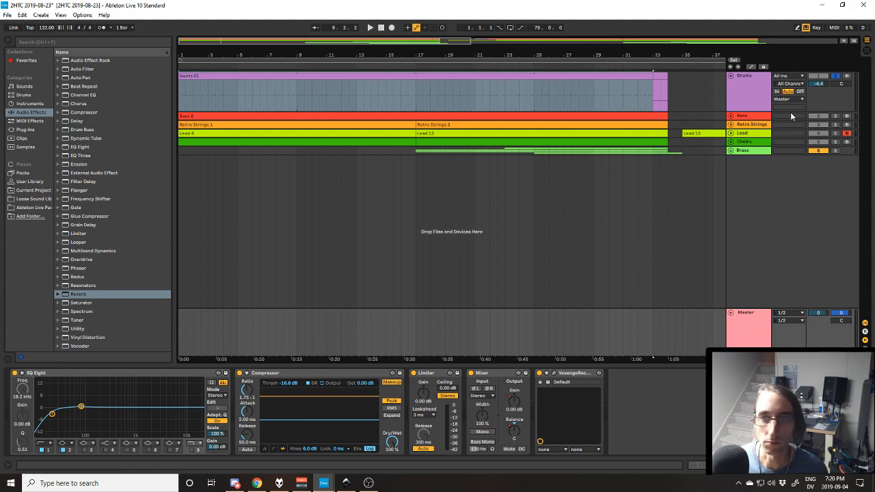
Expand the Bass track and open its Kontakt 5 instrument to examine the Pro Bass 2 patch.
{"action": "left_click", "coordinate": [733, 119]}
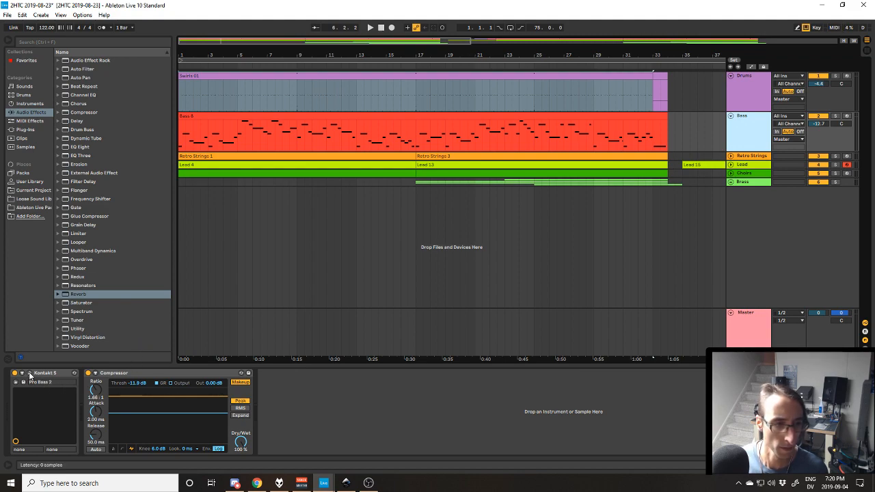
{"action": "left_click", "coordinate": [29, 374]}
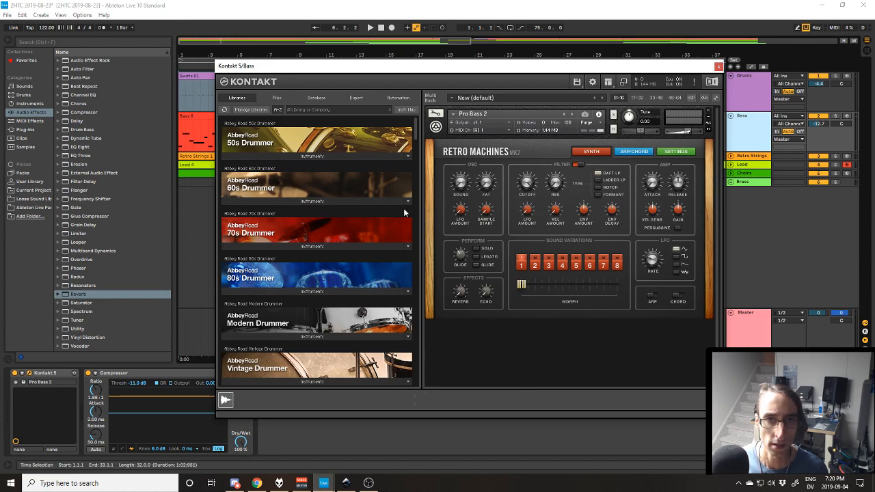
{"action": "scroll", "coordinate": [404, 212], "scroll_direction": "down", "scroll_amount": 3}
{"action": "left_click_drag", "start_coordinate": [454, 69], "coordinate": [461, 170]}
{"action": "left_click_drag", "start_coordinate": [475, 100], "coordinate": [463, 76]}
{"action": "left_click_drag", "start_coordinate": [525, 73], "coordinate": [528, 147]}
{"action": "left_click_drag", "start_coordinate": [601, 144], "coordinate": [607, 171]}
Solo the Bass track, listen to its part, and close the Kontakt 5 window.
{"action": "left_click", "coordinate": [834, 116]}
{"action": "key", "text": "space"}
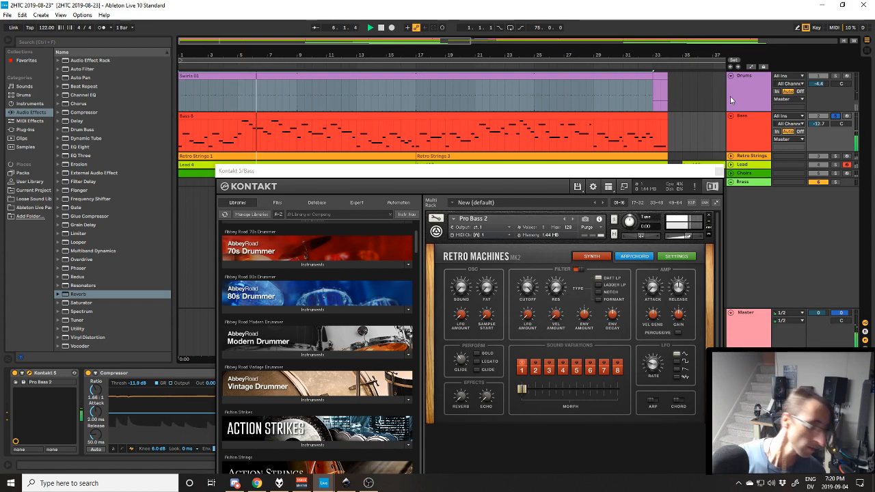
{"action": "left_click_drag", "start_coordinate": [481, 177], "coordinate": [529, 99]}
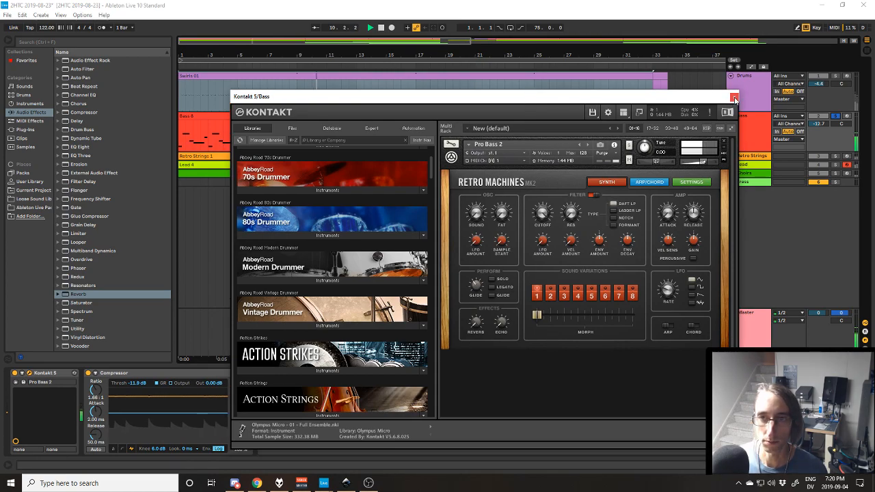
{"action": "left_click", "coordinate": [734, 98]}
Solo the Retro Strings track and open its Kontakt 5 instrument to view the Retro Strings 2 patch.
{"action": "left_click", "coordinate": [836, 75]}
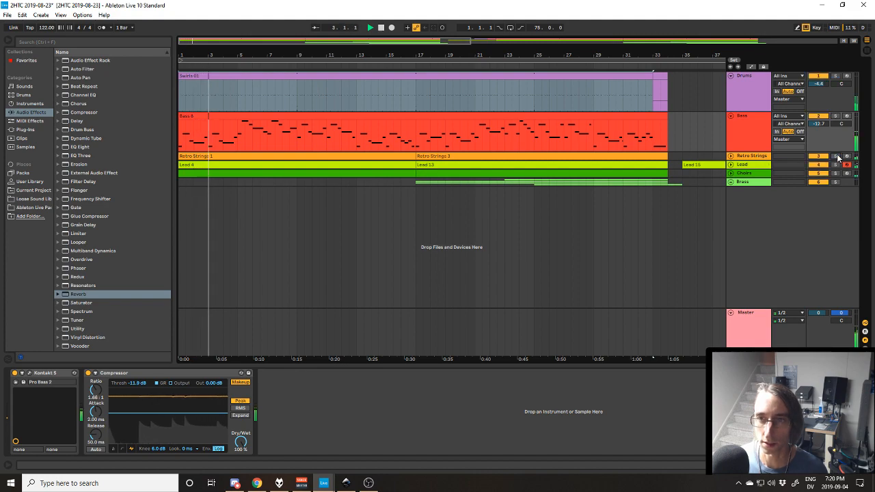
{"action": "left_click", "coordinate": [740, 157]}
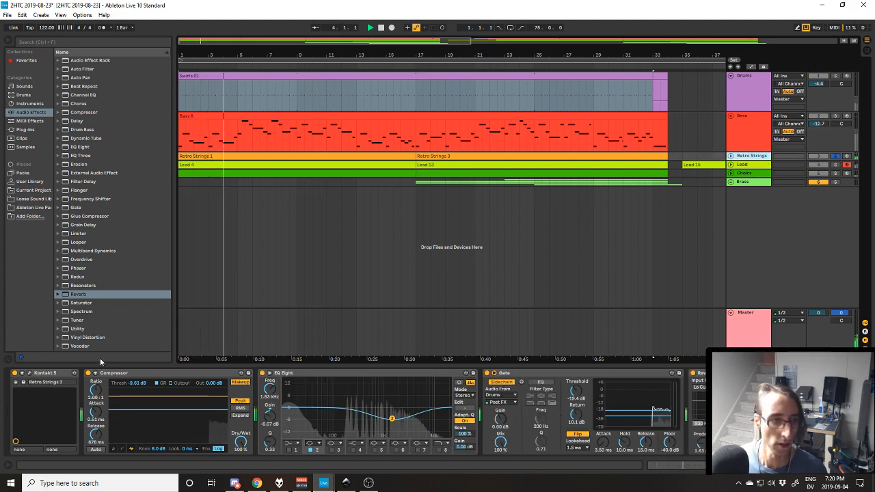
{"action": "left_click", "coordinate": [29, 374]}
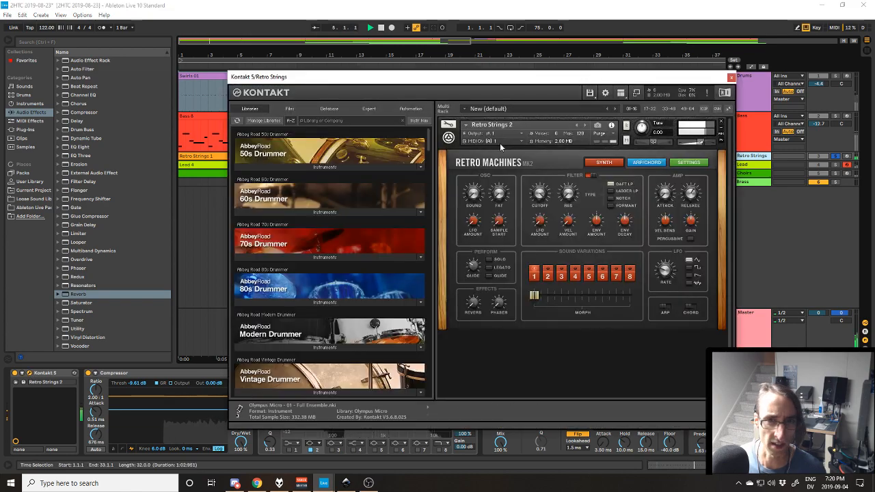
Close the Kontakt 5 window and bring the Gate in the Retro Strings effect chain into view.
{"action": "left_click", "coordinate": [731, 76]}
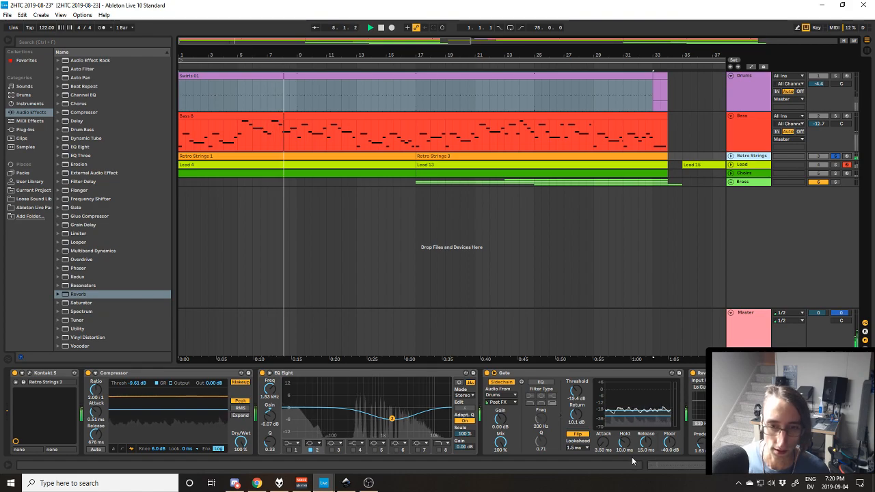
{"action": "left_click_drag", "start_coordinate": [655, 467], "coordinate": [666, 467]}
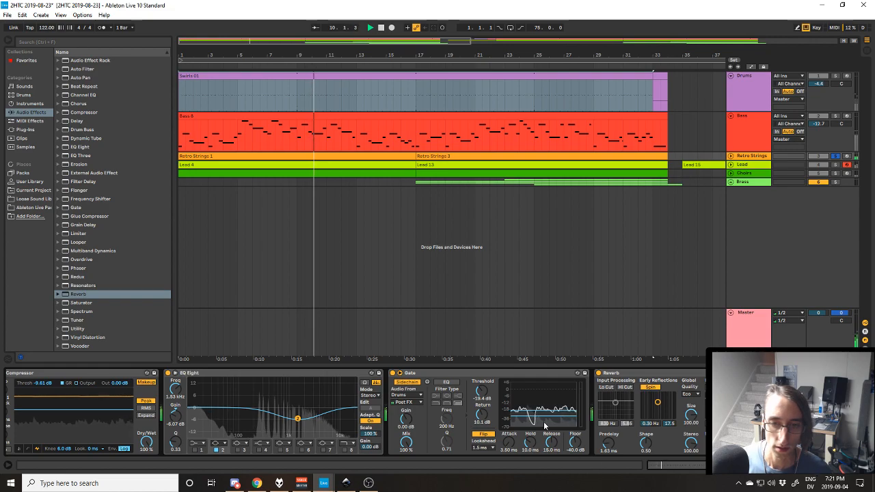
{"action": "left_click", "coordinate": [470, 374]}
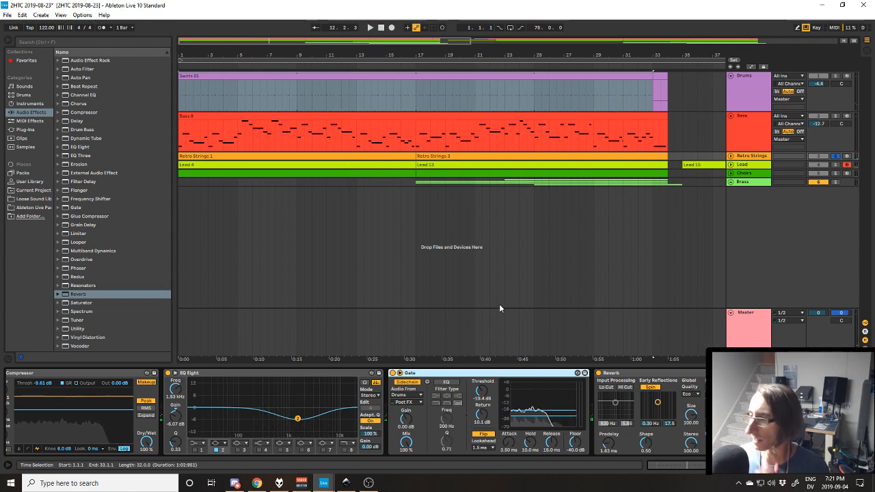
Glance at the Bass devices, return to the Retro Strings Gate, and play the soloed part briefly to watch the gating.
{"action": "left_click", "coordinate": [738, 138]}
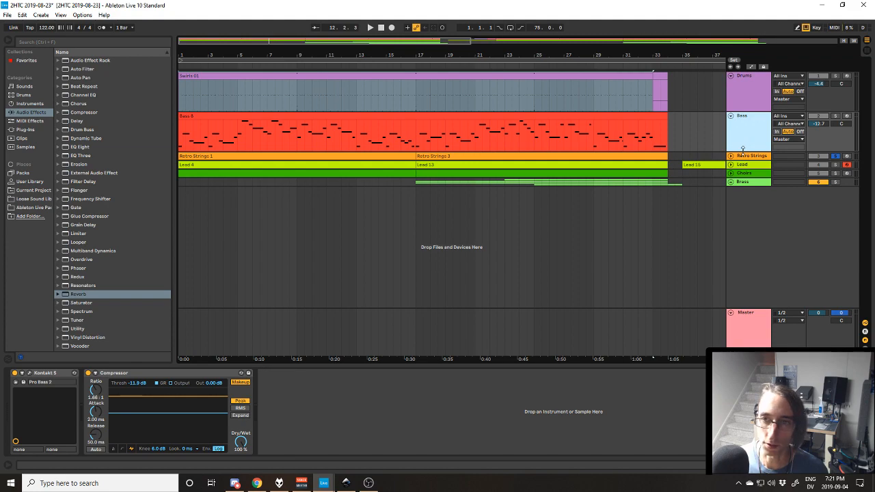
{"action": "left_click", "coordinate": [743, 156]}
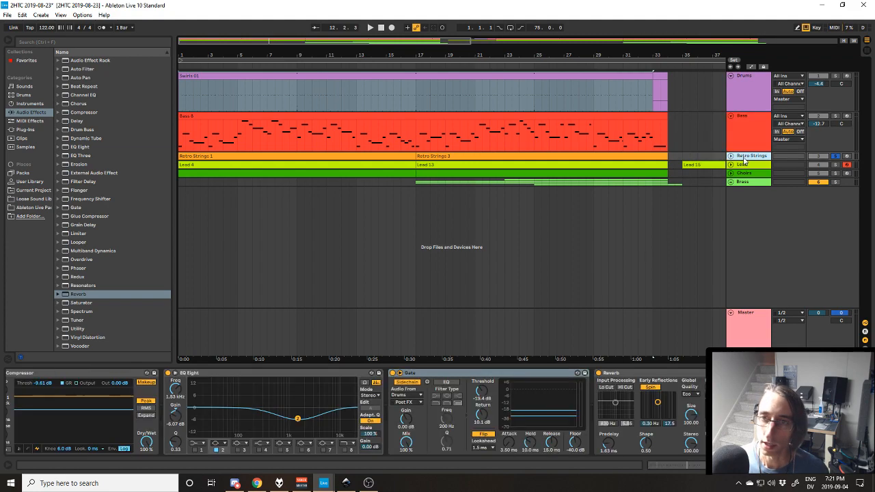
{"action": "left_click", "coordinate": [518, 374]}
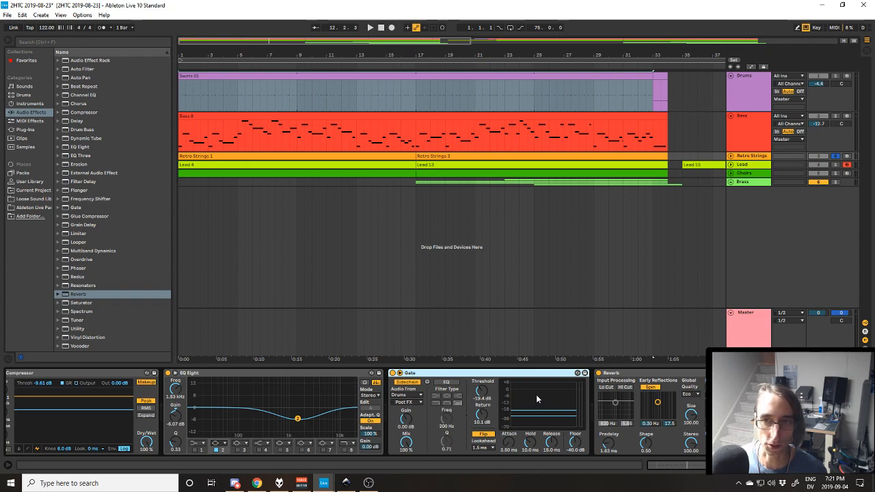
{"action": "key", "text": "space"}
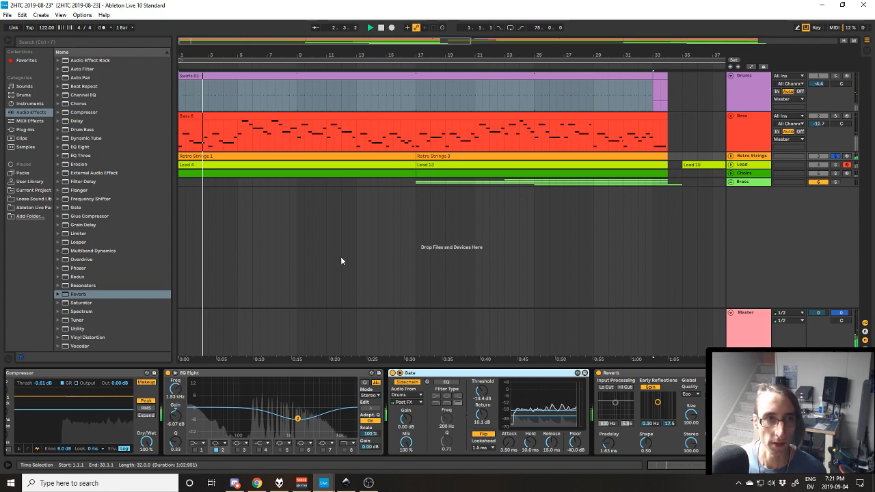
{"action": "key", "text": "space"}
View the Drums track's device chain, keeping the browser on the Audio Effects category.
{"action": "left_click", "coordinate": [634, 95]}
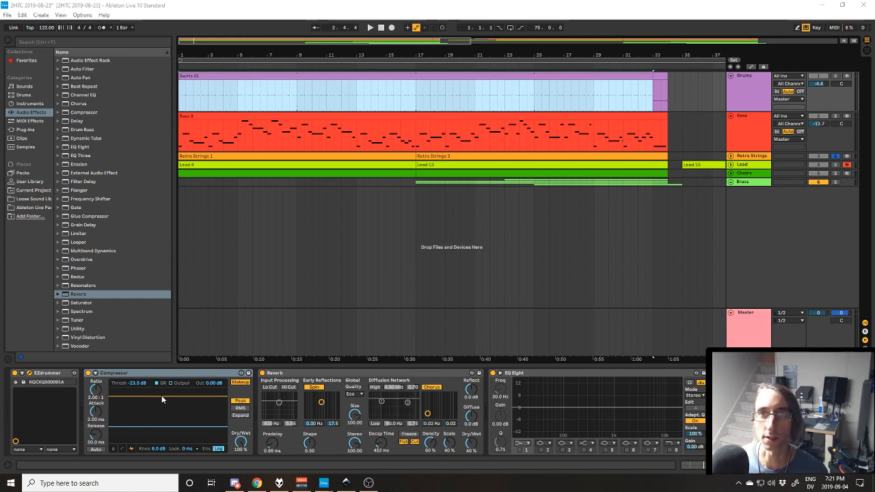
{"action": "left_click", "coordinate": [23, 94]}
{"action": "left_click", "coordinate": [99, 70]}
{"action": "left_click", "coordinate": [34, 112]}
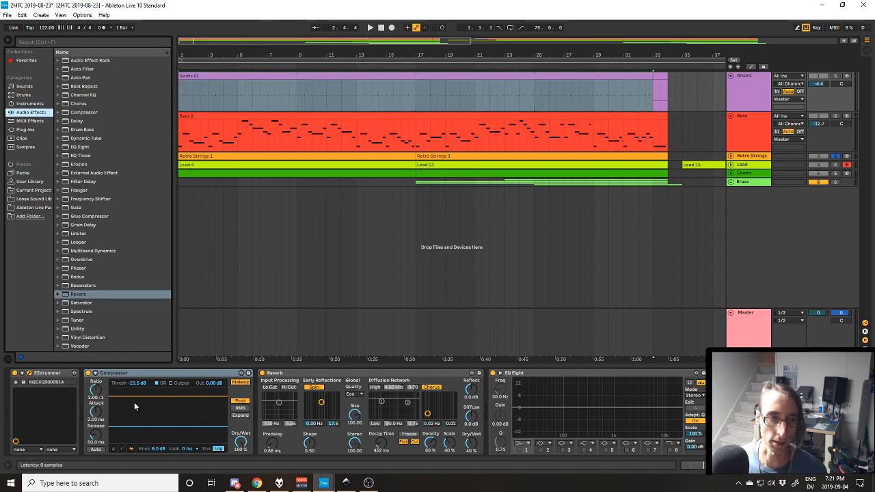
Inspect the Retro Strings Gate's sidechain source and its tap-point options, keeping Drums and Post FX.
{"action": "left_click", "coordinate": [755, 158]}
{"action": "left_click", "coordinate": [440, 373]}
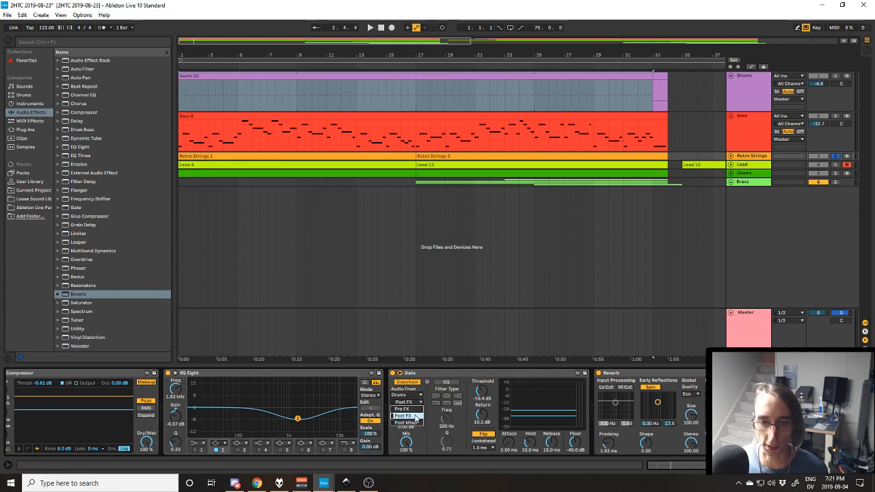
{"action": "left_click", "coordinate": [491, 379]}
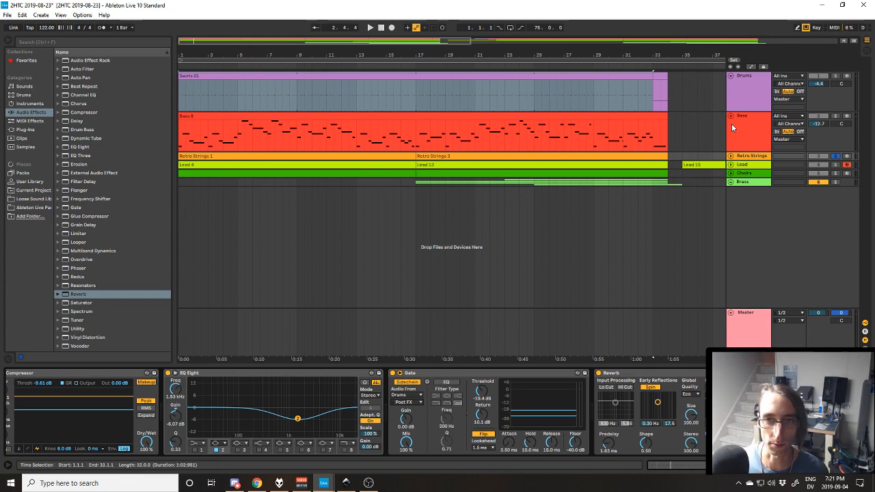
{"action": "left_click", "coordinate": [758, 157]}
{"action": "left_click", "coordinate": [451, 372]}
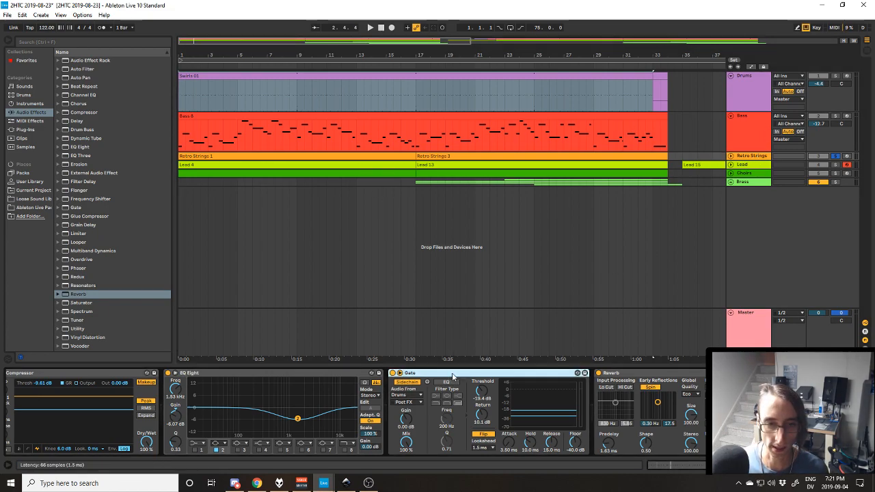
Play the gated Retro Strings briefly, then solo the Drums track and listen to the signal that triggers the Gate.
{"action": "left_click", "coordinate": [757, 162]}
{"action": "key", "text": "space"}
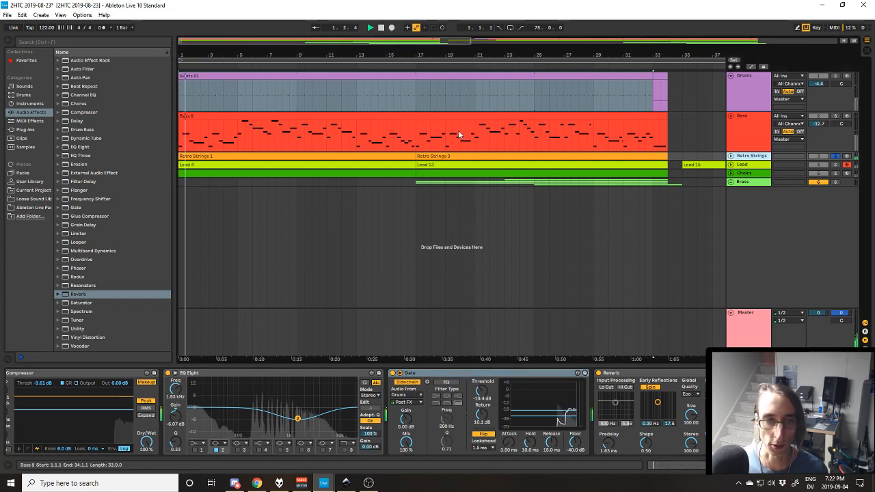
{"action": "key", "text": "space"}
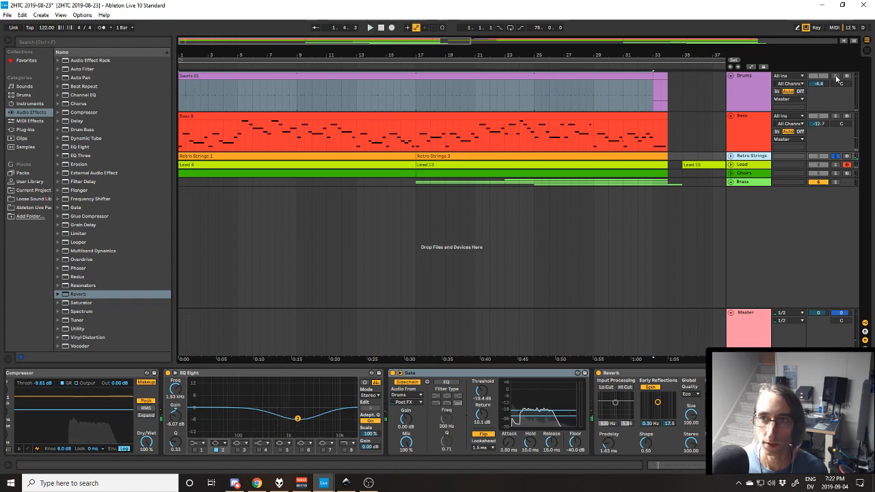
{"action": "key", "text": "space"}
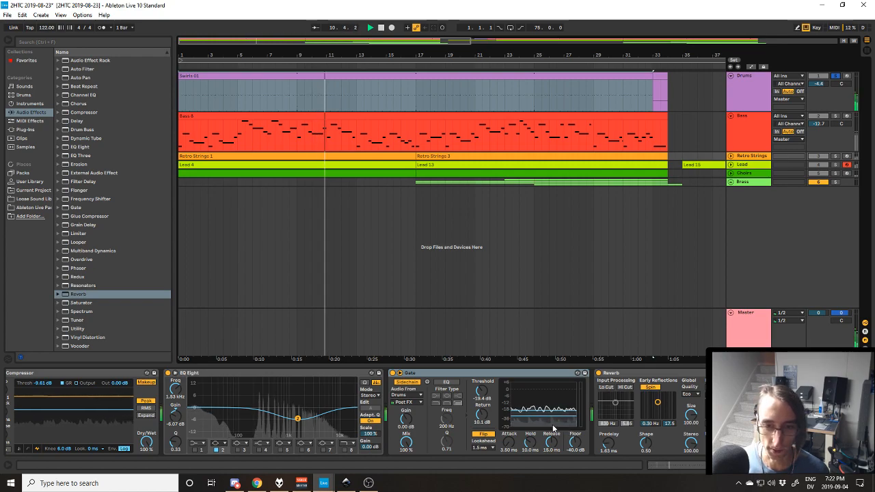
Solo Retro Strings again to hear the gated part, then clear the solo and play all tracks together.
{"action": "left_click", "coordinate": [761, 160]}
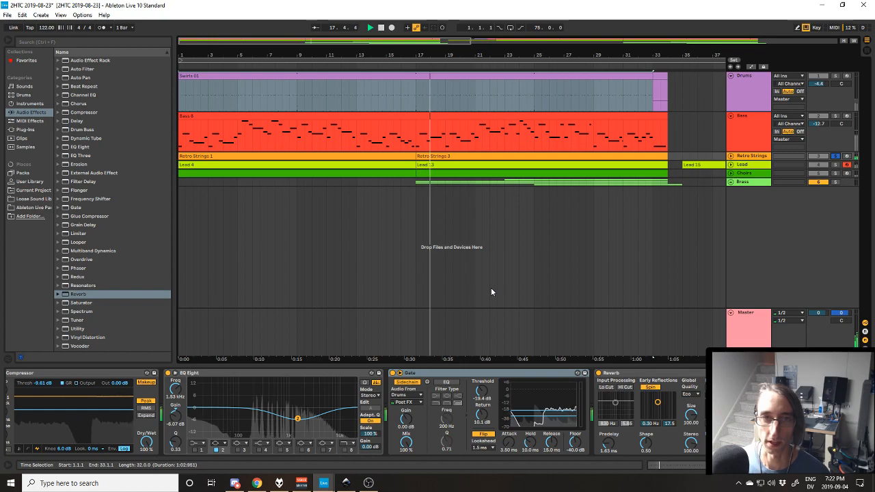
{"action": "key", "text": "space"}
{"action": "key", "text": "space"}
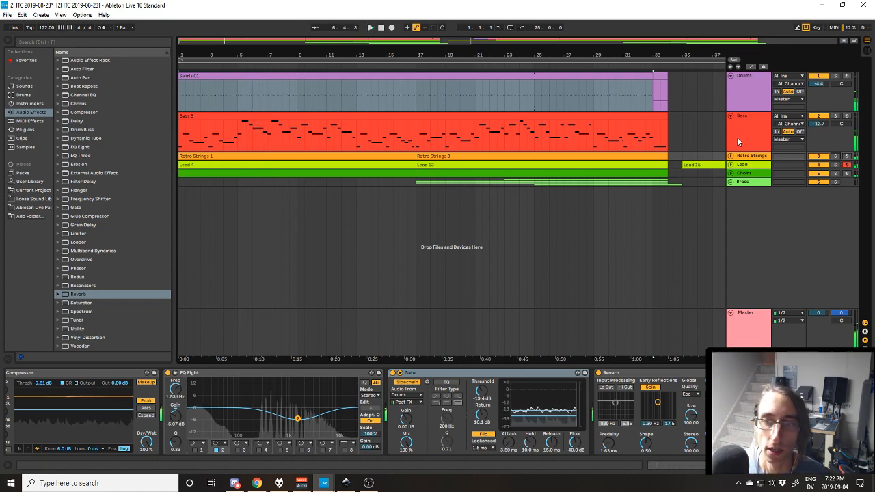
{"action": "key", "text": "space"}
Expand the Lead track in the arrangement and collapse the Bass and Drums tracks.
{"action": "left_click", "coordinate": [740, 166]}
{"action": "left_click", "coordinate": [730, 165]}
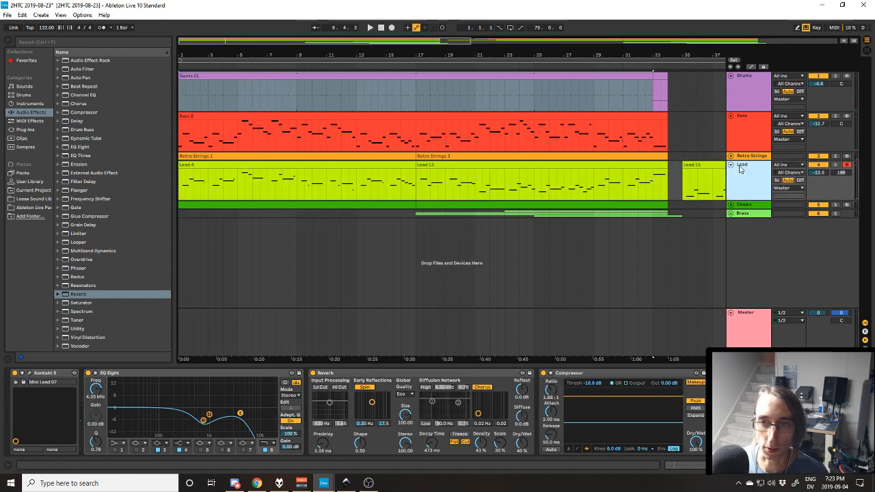
{"action": "left_click", "coordinate": [730, 117]}
{"action": "left_click", "coordinate": [730, 77]}
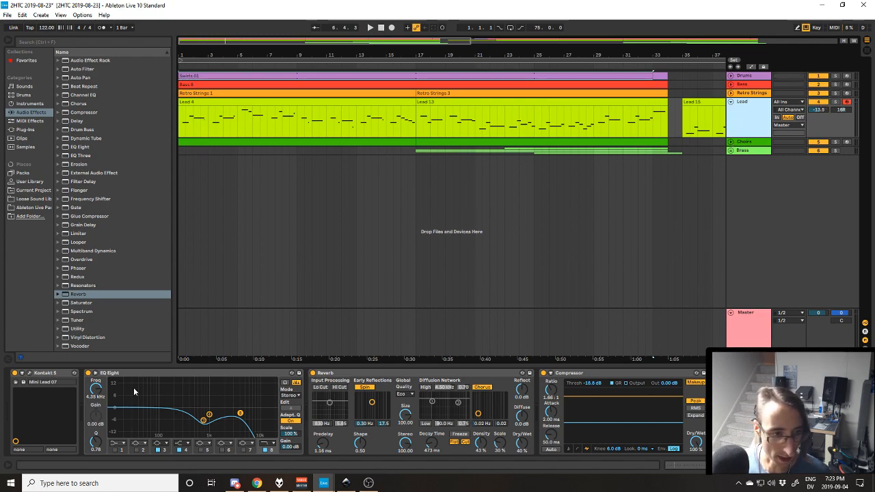
Open the Lead track's Kontakt 5 instrument to view Mini Lead 07, moving its window clear of the Lead clips.
{"action": "left_click", "coordinate": [46, 375]}
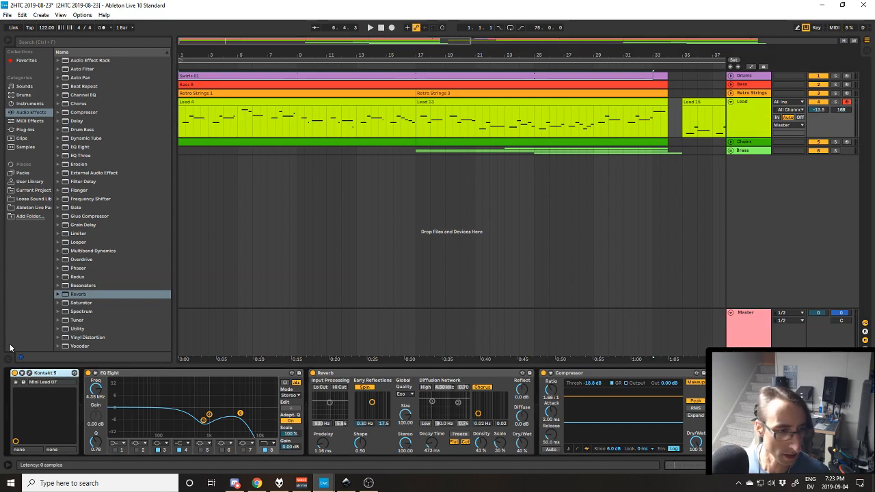
{"action": "left_click", "coordinate": [29, 373]}
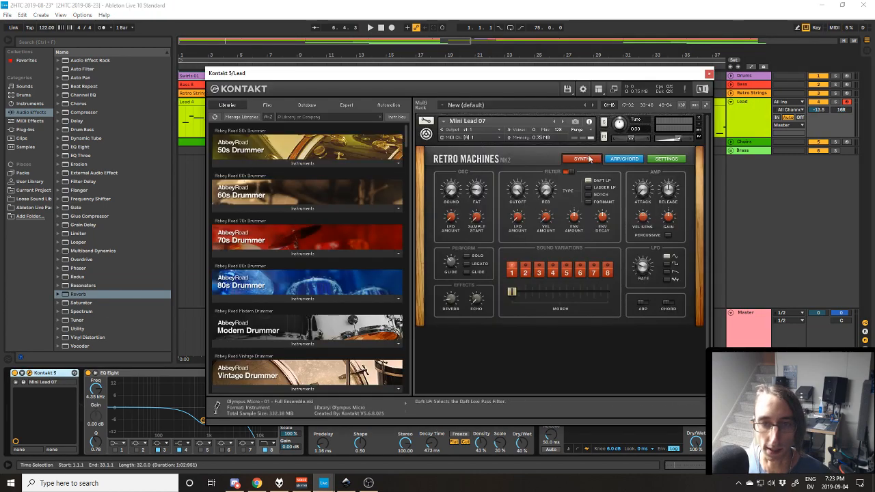
{"action": "left_click_drag", "start_coordinate": [584, 72], "coordinate": [581, 153]}
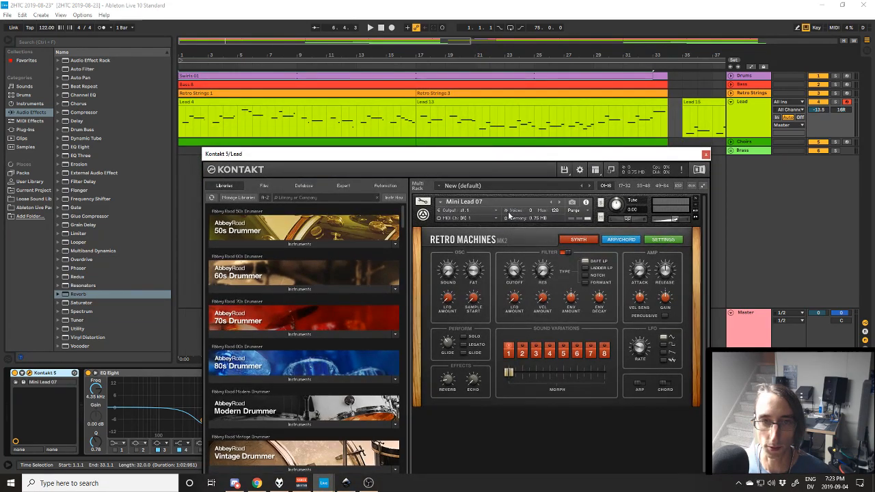
Solo the Lead track, play it from the start, and close the Kontakt 5 window.
{"action": "left_click", "coordinate": [835, 102]}
{"action": "key", "text": "space"}
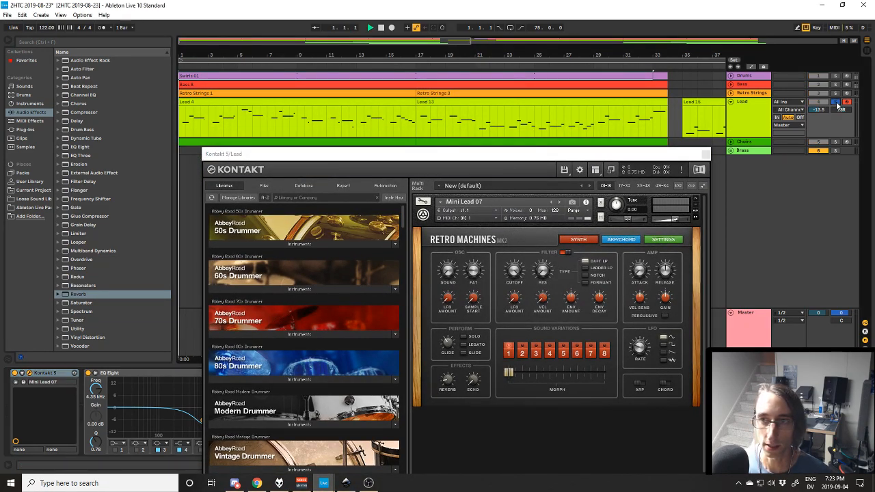
{"action": "left_click_drag", "start_coordinate": [624, 161], "coordinate": [653, 71]}
{"action": "left_click", "coordinate": [734, 64]}
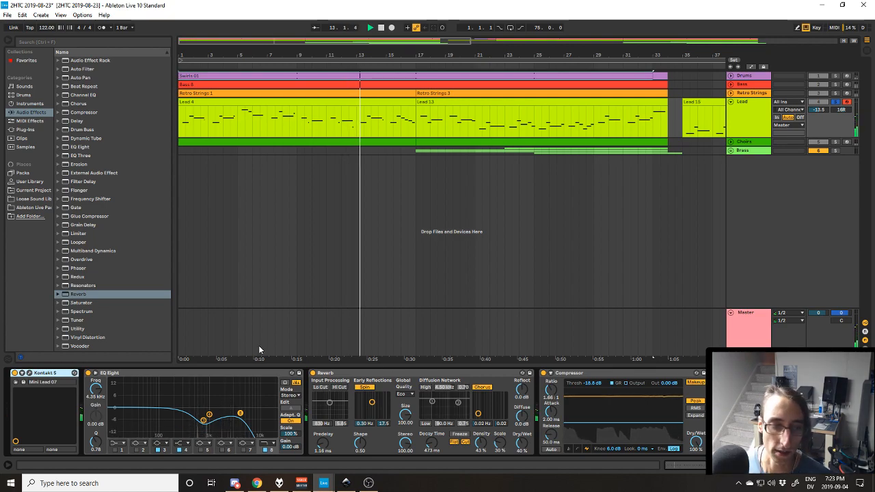
Examine the Lead track's effects from the Reverb through the Compressor, A Bit Warmer and final EQ Eight during playback.
{"action": "left_click", "coordinate": [364, 376]}
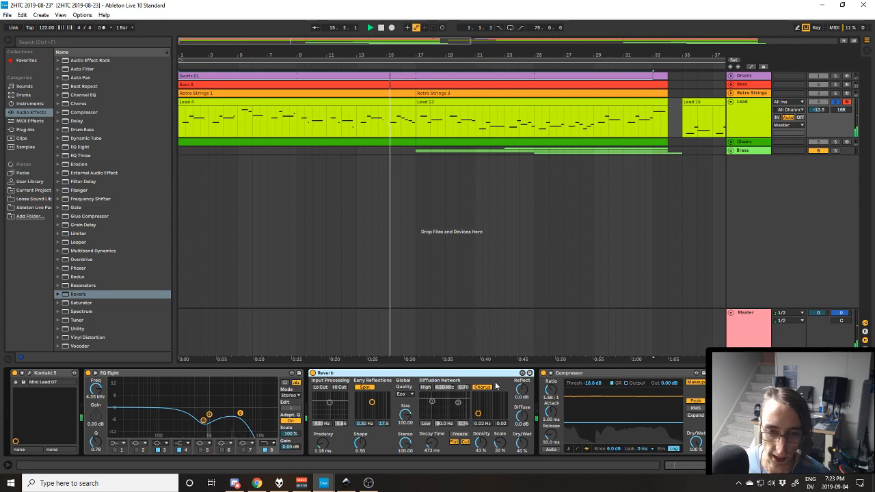
{"action": "scroll", "coordinate": [745, 417], "scroll_direction": "down", "scroll_amount": 1}
{"action": "scroll", "coordinate": [355, 410], "scroll_direction": "down", "scroll_amount": 3}
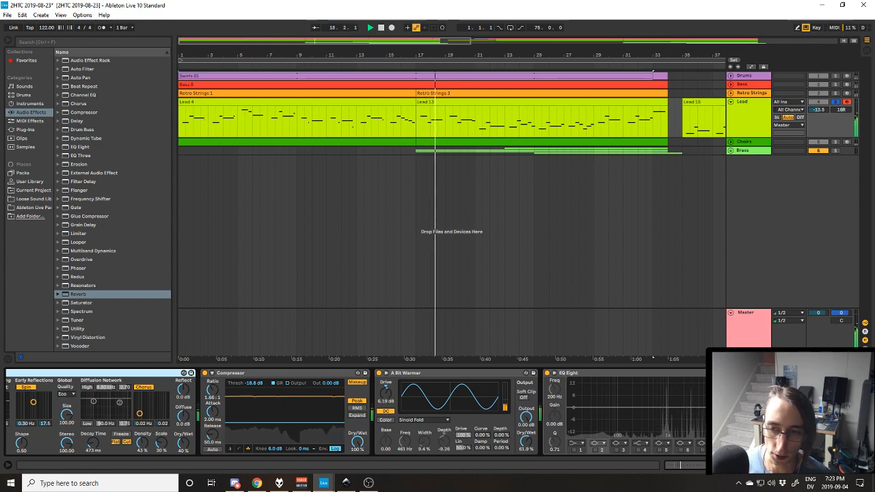
{"action": "scroll", "coordinate": [335, 401], "scroll_direction": "up", "scroll_amount": 3}
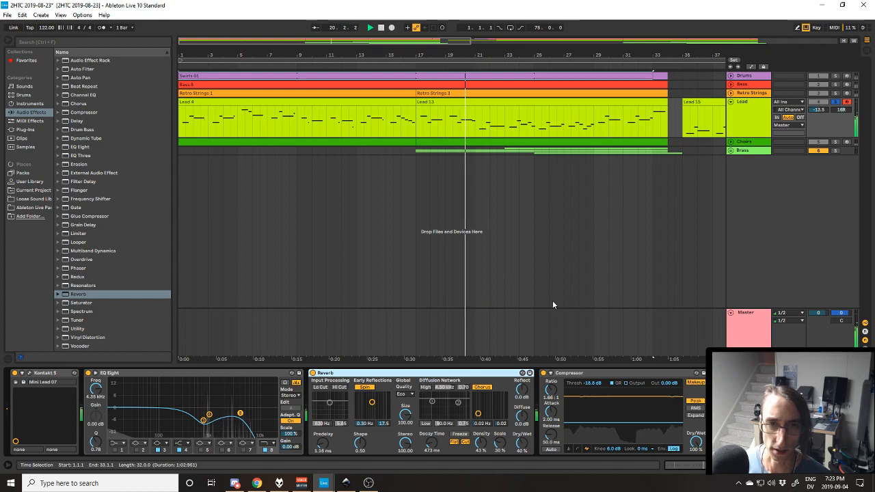
Select the Lead 4 and Lead 13 clips in turn to point out the two melody sections, then end playback.
{"action": "left_click", "coordinate": [289, 102]}
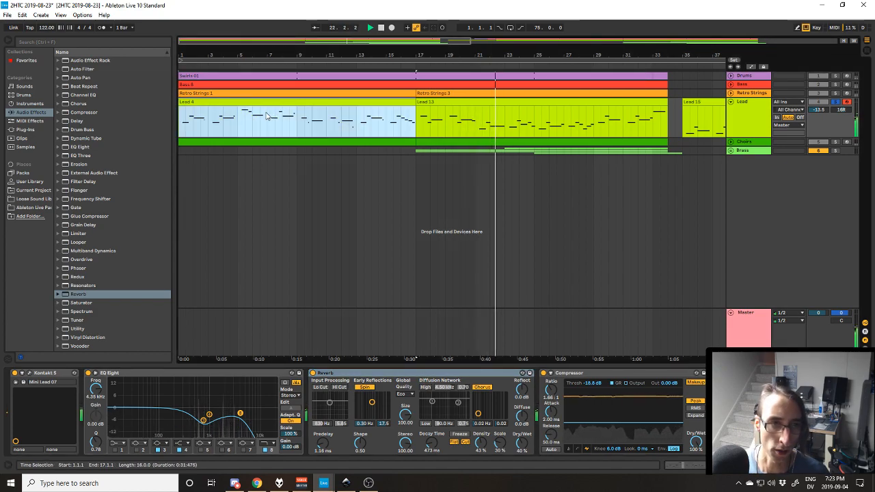
{"action": "left_click", "coordinate": [513, 102]}
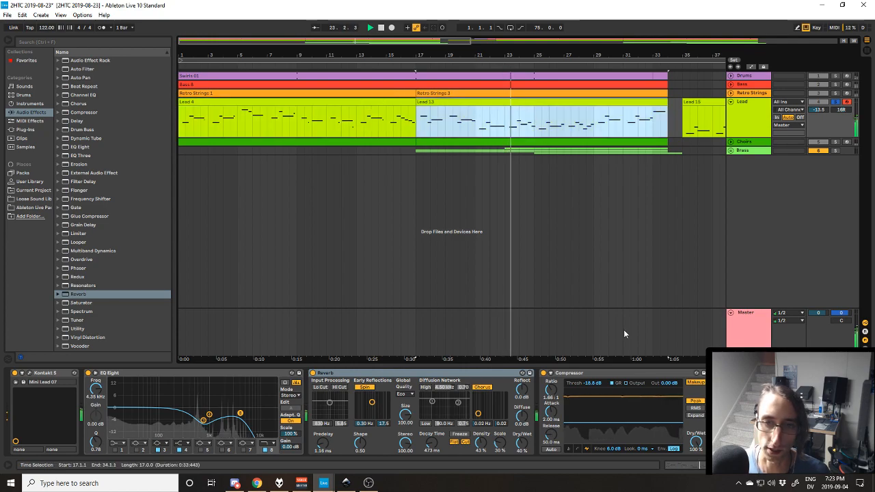
{"action": "mouse_move", "coordinate": [642, 358]}
{"action": "left_mouse_down"}
{"action": "mouse_move", "coordinate": [581, 350]}
{"action": "mouse_move", "coordinate": [639, 350]}
{"action": "left_mouse_up"}
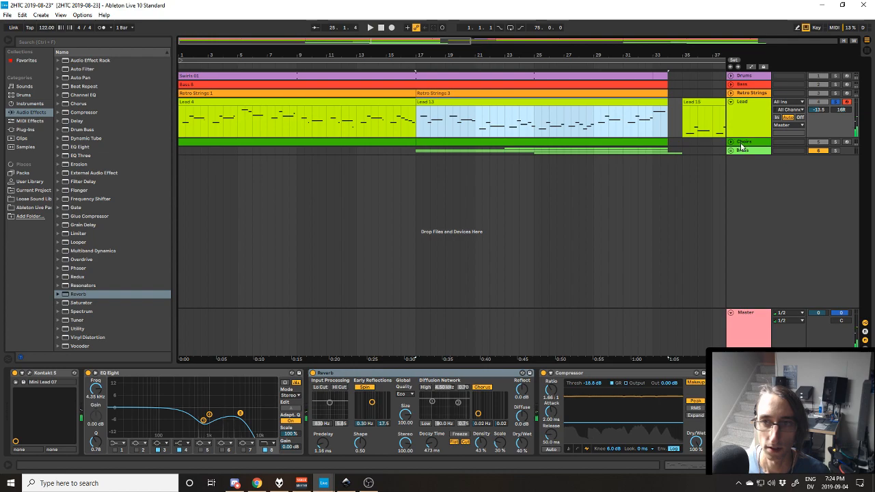
Expand the Choirs track to show its notes and devices, and collapse the Lead track.
{"action": "left_click", "coordinate": [741, 143]}
{"action": "left_click", "coordinate": [731, 142]}
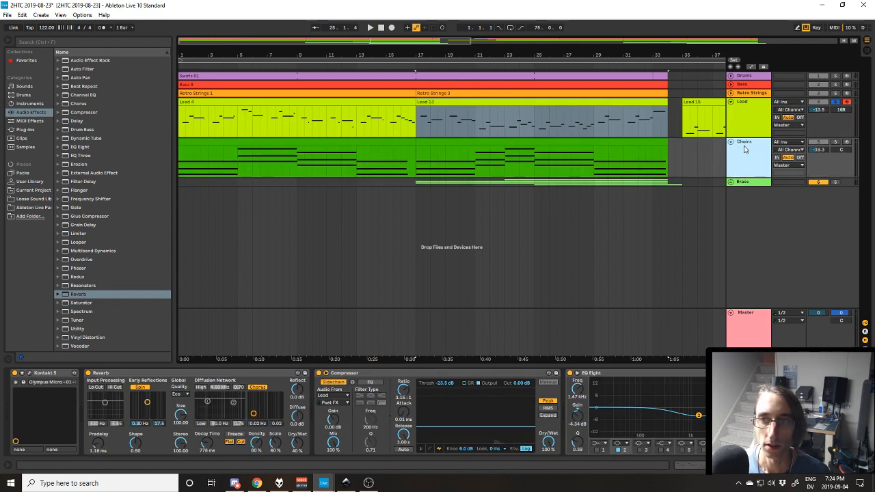
{"action": "left_click", "coordinate": [731, 101]}
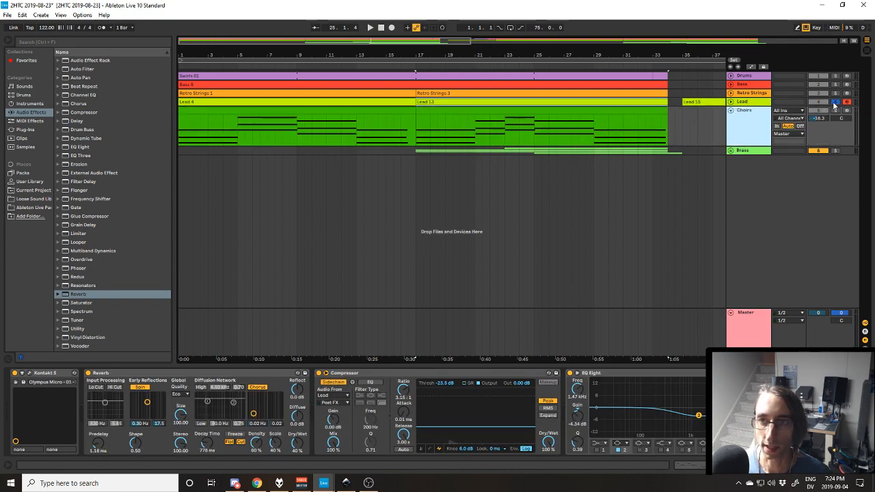
Solo the Choirs track, return to the beginning of the arrangement, and play its part.
{"action": "left_click", "coordinate": [834, 110]}
{"action": "key", "text": "space"}
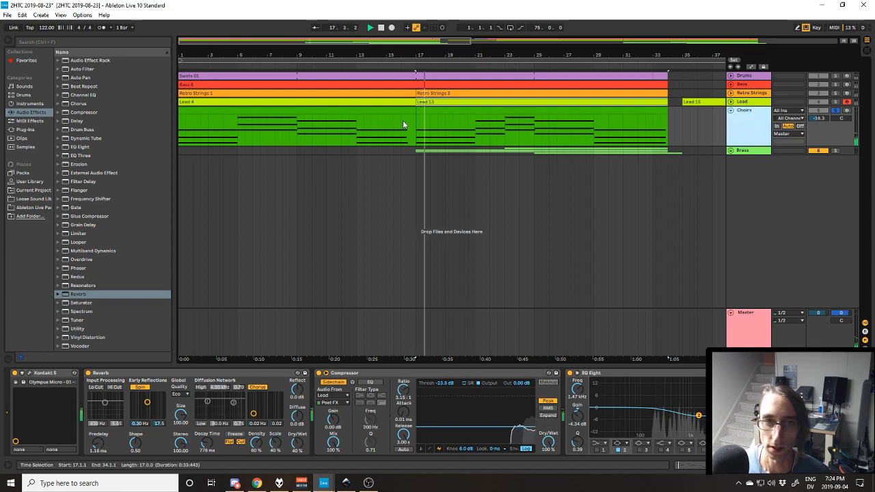
{"action": "key", "text": "space"}
{"action": "left_click", "coordinate": [401, 110]}
{"action": "key", "text": "Home"}
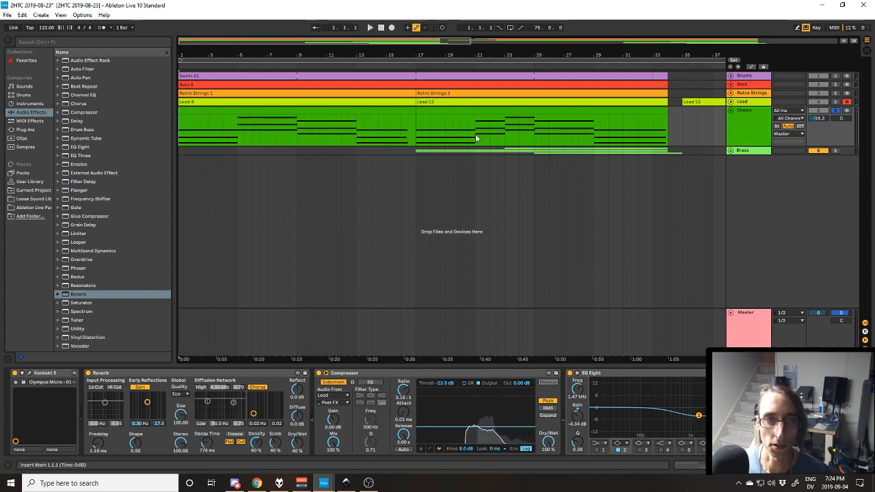
{"action": "key", "text": "space"}
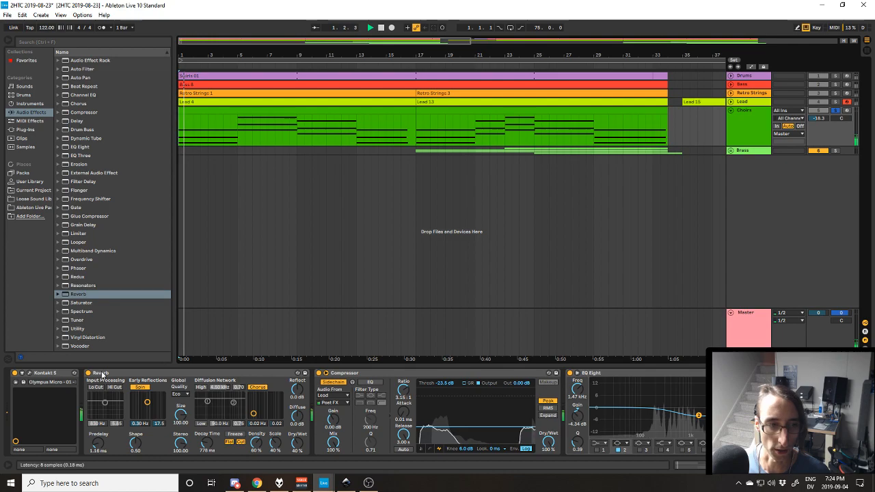
Open the Choirs track's Kontakt instrument to examine the Olympus Micro Choir patch, and close its window.
{"action": "left_click", "coordinate": [29, 373]}
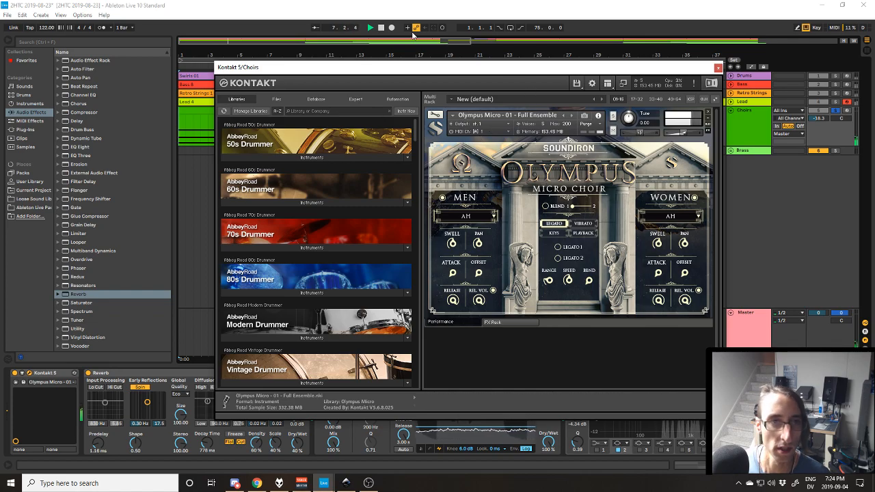
{"action": "mouse_move", "coordinate": [608, 70]}
{"action": "left_mouse_down"}
{"action": "mouse_move", "coordinate": [571, 193]}
{"action": "mouse_move", "coordinate": [622, 80]}
{"action": "left_mouse_up"}
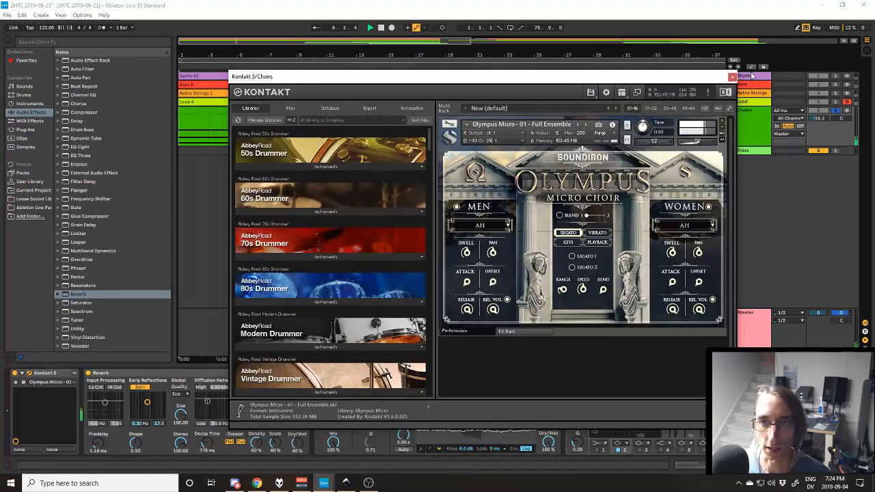
{"action": "left_click", "coordinate": [732, 77]}
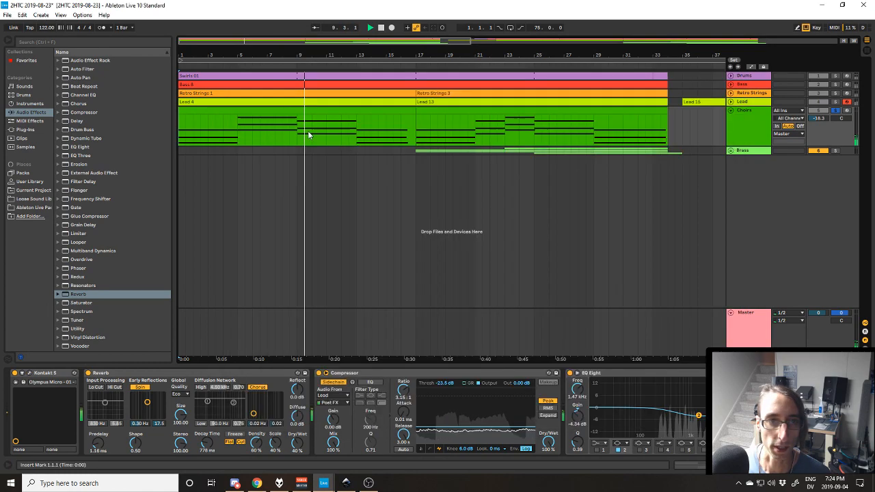
Examine the Choirs track's effects from the Reverb onwards during playback, end playback and select the second Choirs clip.
{"action": "left_click", "coordinate": [156, 373]}
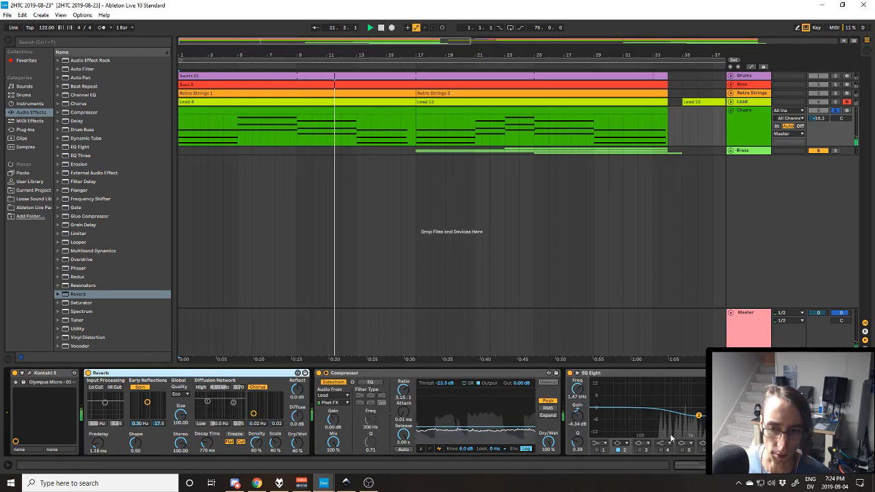
{"action": "left_click", "coordinate": [724, 465]}
{"action": "left_click", "coordinate": [793, 465]}
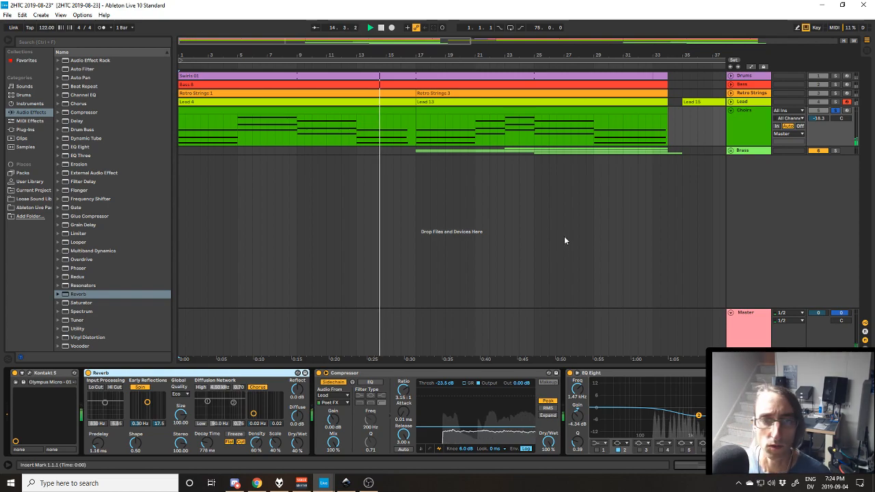
{"action": "key", "text": "space"}
{"action": "left_click", "coordinate": [526, 110]}
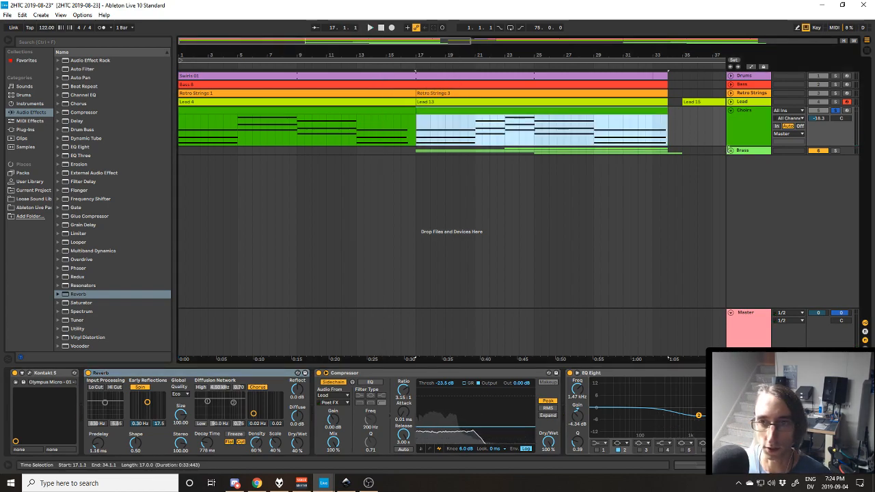
Unfold the Brass group to show its four instrument tracks, and collapse the Choirs track.
{"action": "left_click", "coordinate": [730, 150]}
{"action": "left_click", "coordinate": [744, 168]}
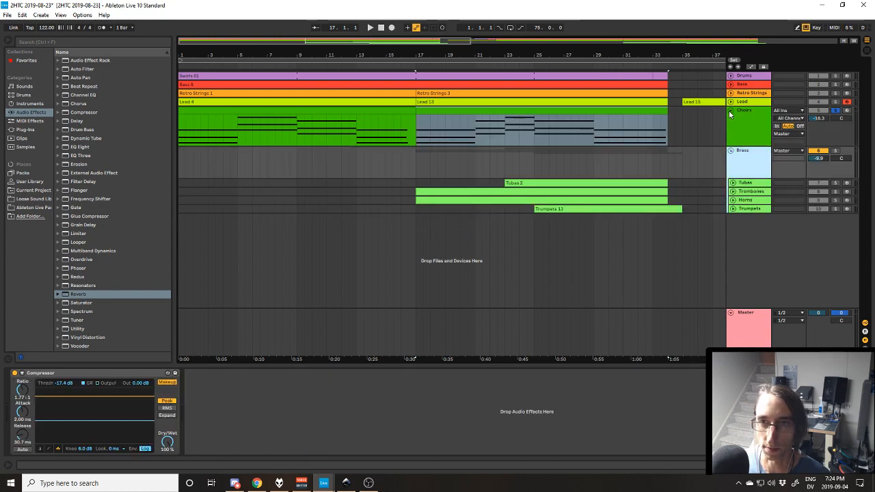
{"action": "left_click", "coordinate": [729, 110]}
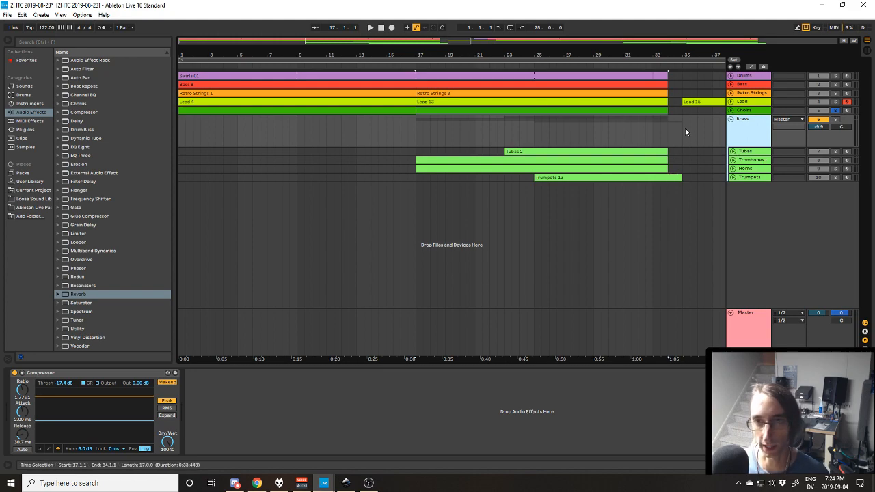
Clear the Choirs solo and play the full arrangement from bar 33, then stop playback.
{"action": "left_click", "coordinate": [654, 140]}
{"action": "key", "text": "space"}
{"action": "key", "text": "space"}
{"action": "left_click", "coordinate": [836, 117]}
{"action": "key", "text": "space"}
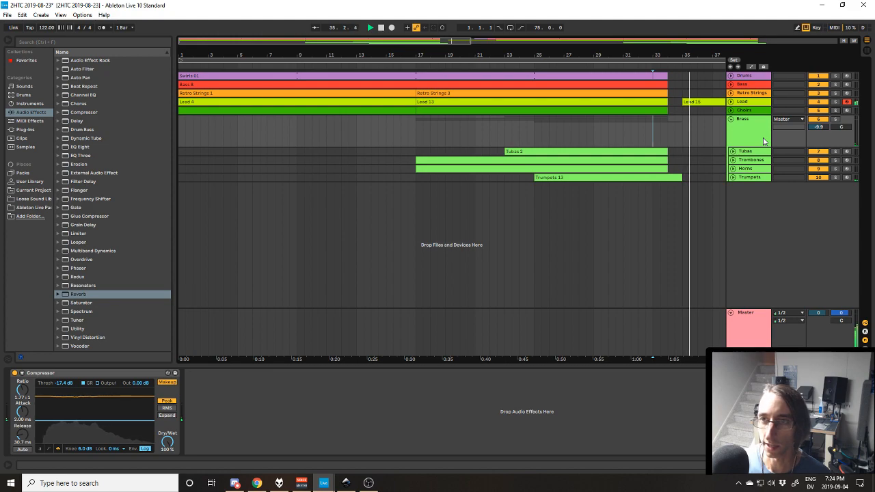
{"action": "key", "text": "space"}
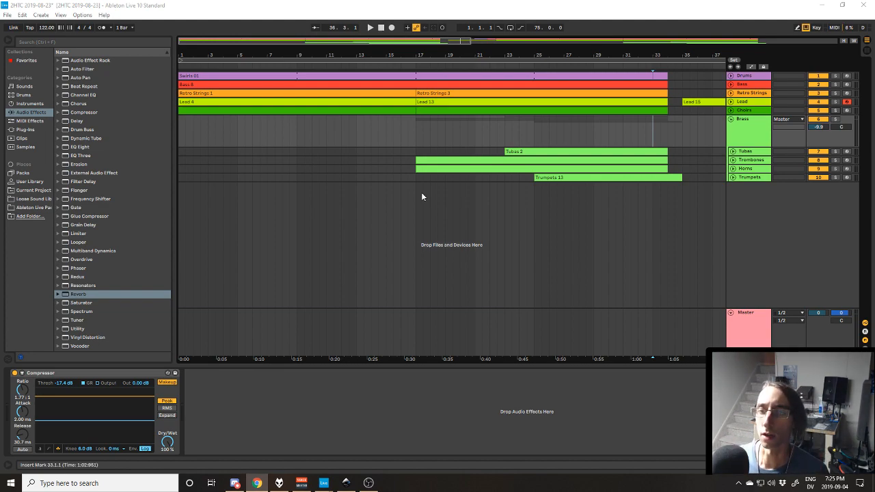
{"action": "left_click", "coordinate": [566, 9]}
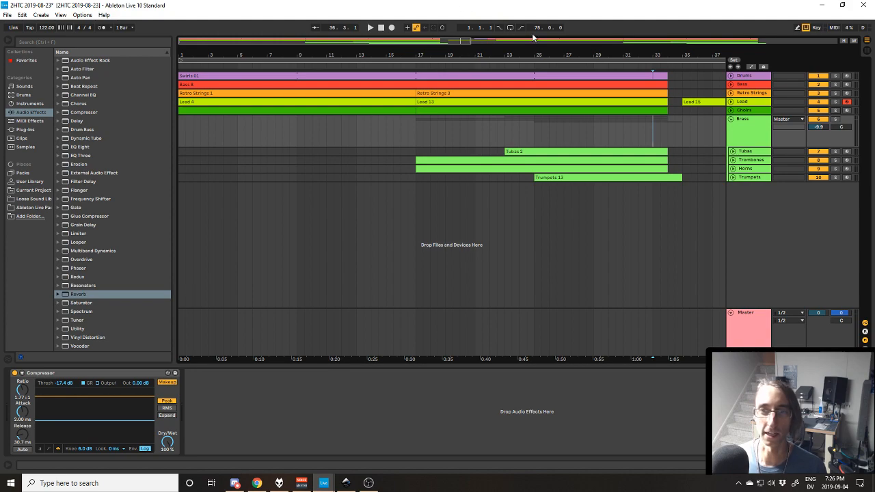
Expand the Tubas, Trombones, Horns and Trumpets tracks in the Brass group to show their notes.
{"action": "left_click_drag", "start_coordinate": [672, 359], "coordinate": [604, 359]}
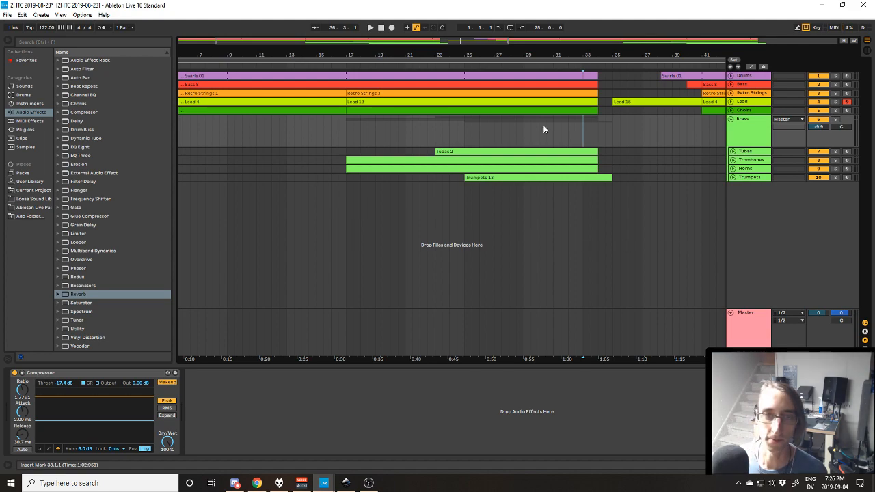
{"action": "left_click", "coordinate": [731, 155]}
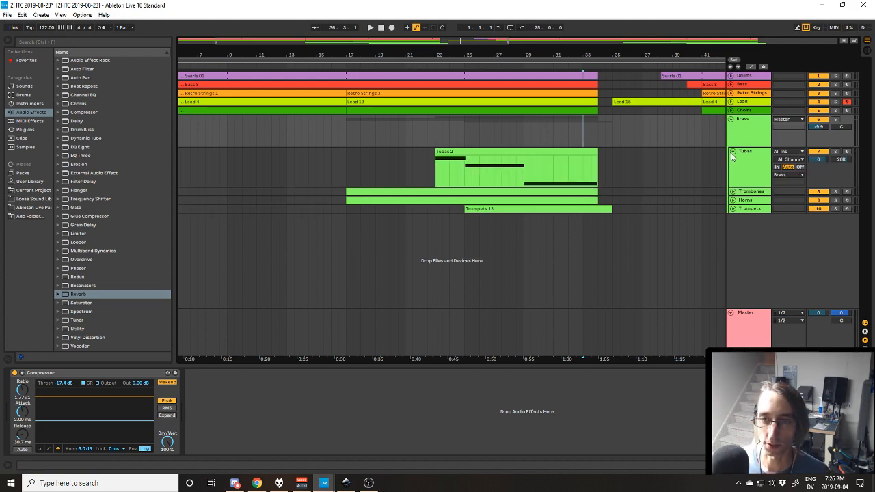
{"action": "left_click", "coordinate": [732, 152]}
{"action": "left_click", "coordinate": [732, 151]}
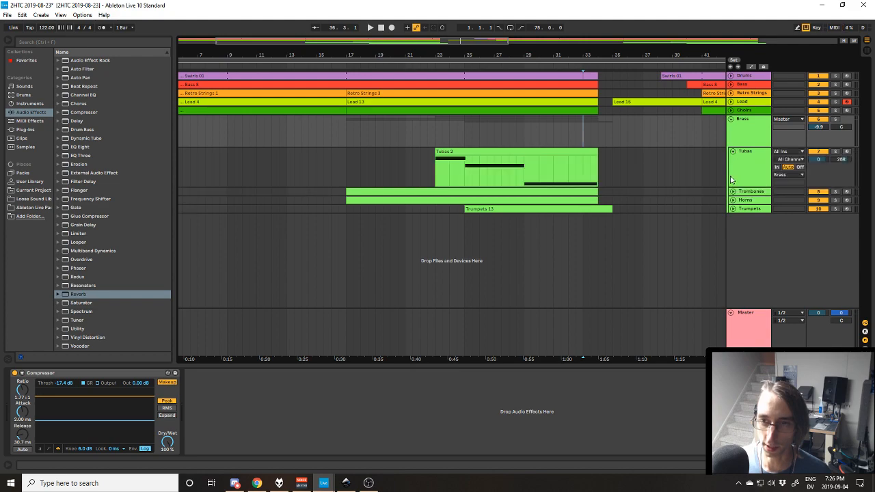
{"action": "left_click", "coordinate": [732, 192]}
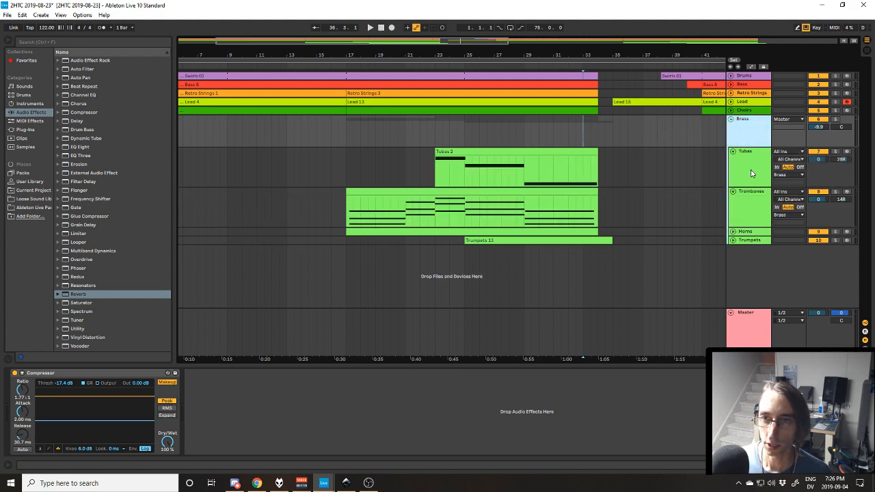
{"action": "left_click", "coordinate": [750, 204]}
{"action": "left_click", "coordinate": [746, 232]}
{"action": "left_click", "coordinate": [747, 239]}
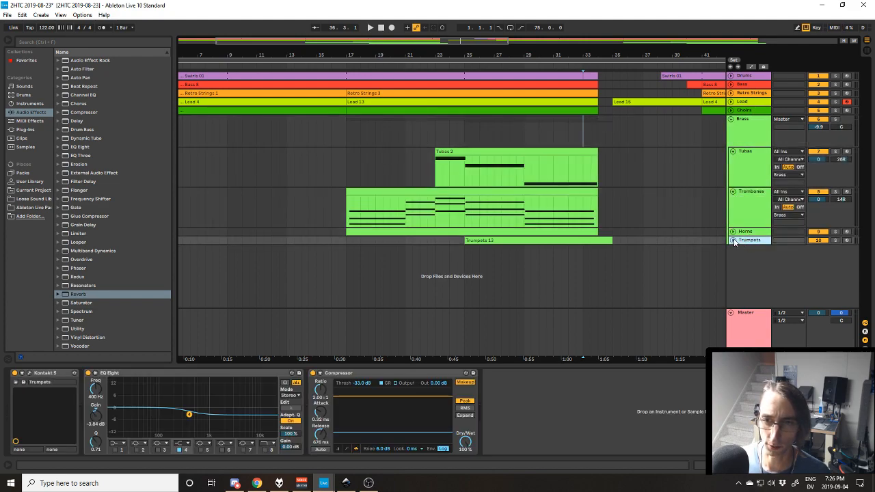
{"action": "left_click", "coordinate": [733, 240]}
{"action": "left_click", "coordinate": [733, 232]}
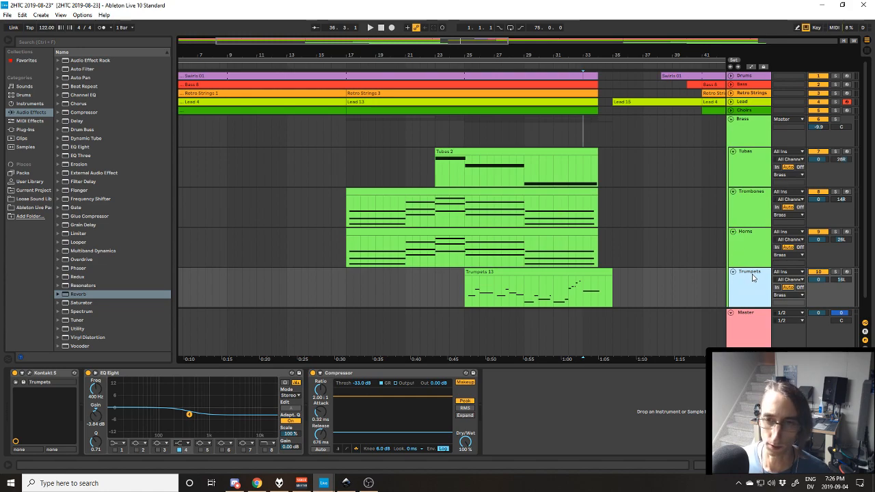
Select the Tubas track and open its Kontakt instrument.
{"action": "key", "text": "Up"}
{"action": "key", "text": "Up"}
{"action": "key", "text": "Up"}
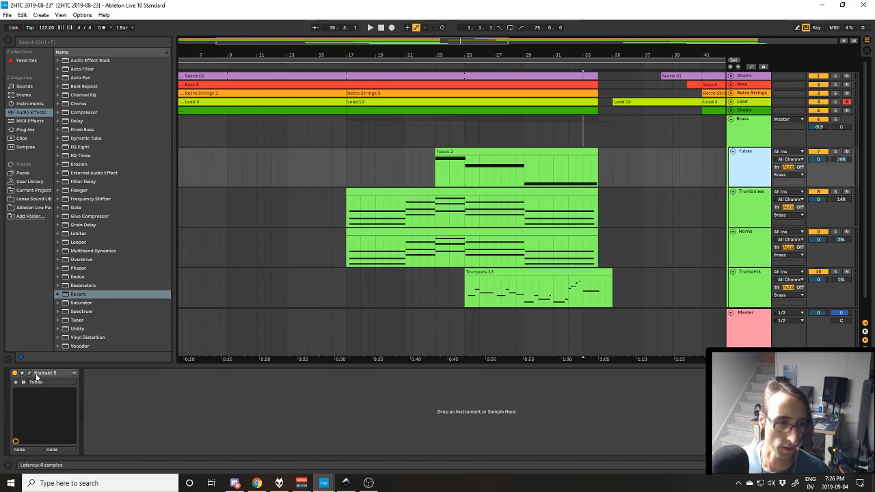
{"action": "left_click", "coordinate": [30, 373]}
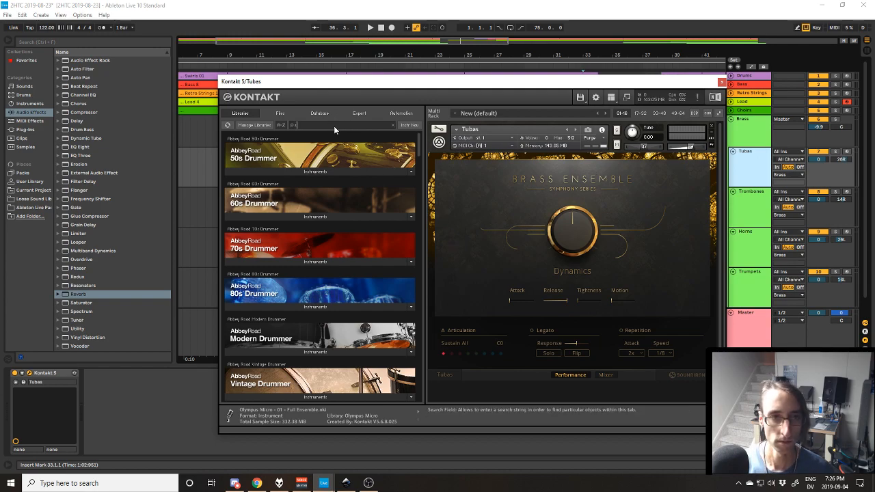
Search the Kontakt libraries for "symphony series", list the Brass Ensemble instruments and move the window clear of the tracks.
{"action": "type", "text": "symphony series"}
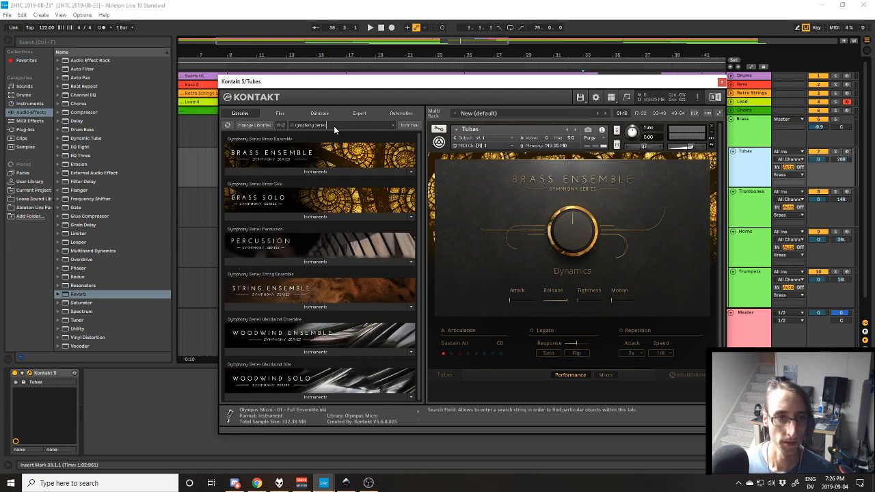
{"action": "left_click", "coordinate": [347, 172]}
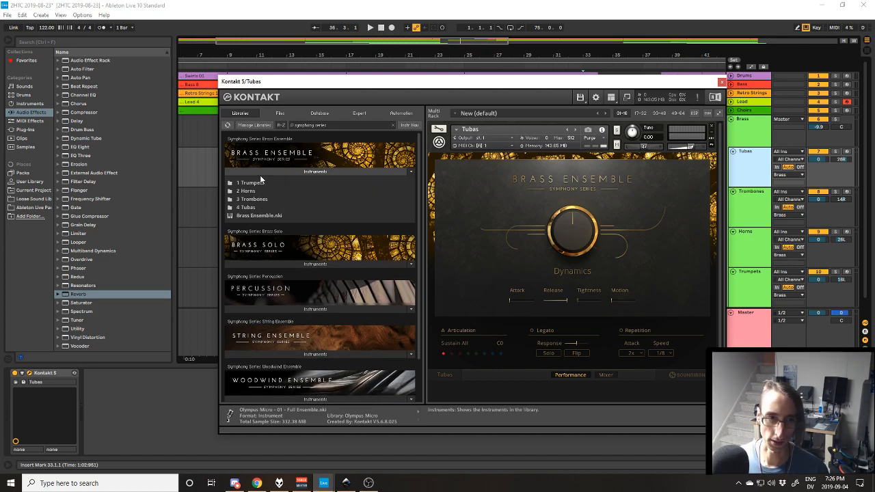
{"action": "left_click_drag", "start_coordinate": [601, 85], "coordinate": [596, 341]}
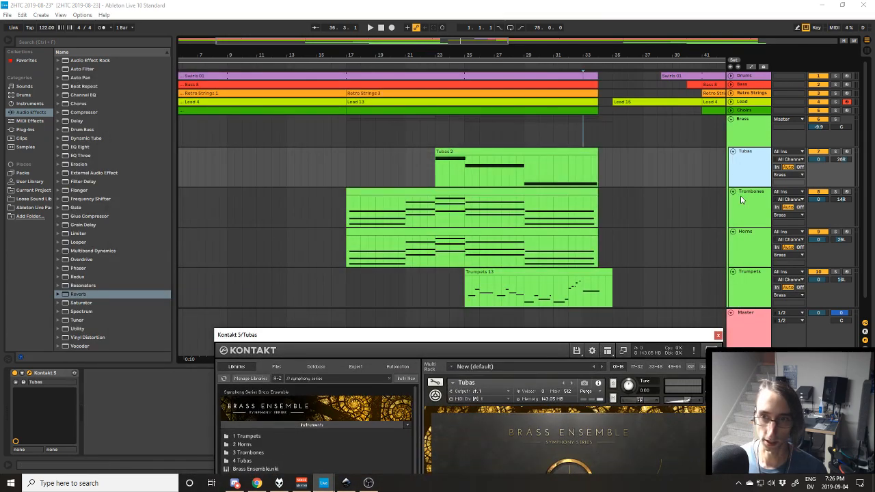
Select the Trombones clip at bar 17 and play the arrangement from there, keeping the Trombones track expanded.
{"action": "left_click", "coordinate": [427, 194]}
{"action": "key", "text": "space"}
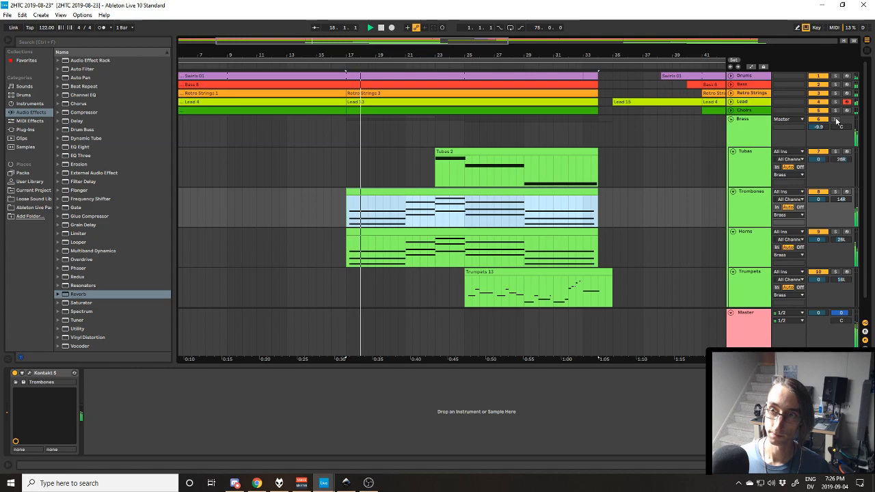
{"action": "left_click", "coordinate": [733, 191]}
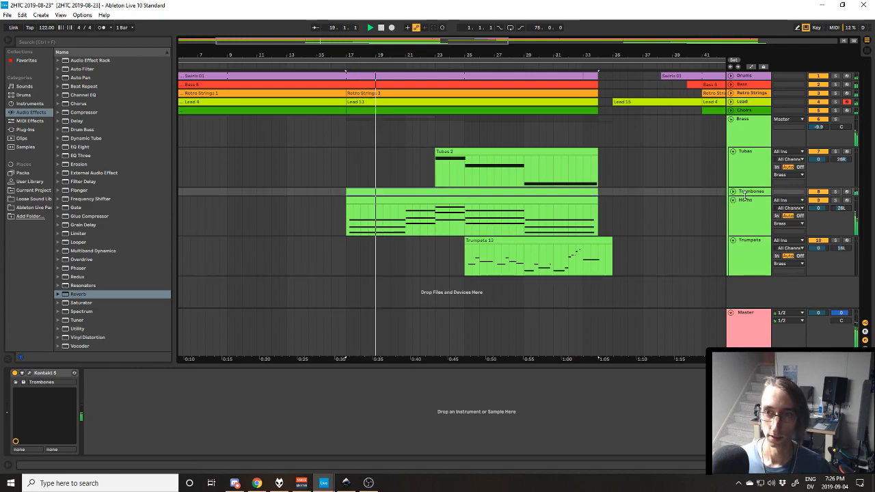
{"action": "left_click", "coordinate": [733, 192]}
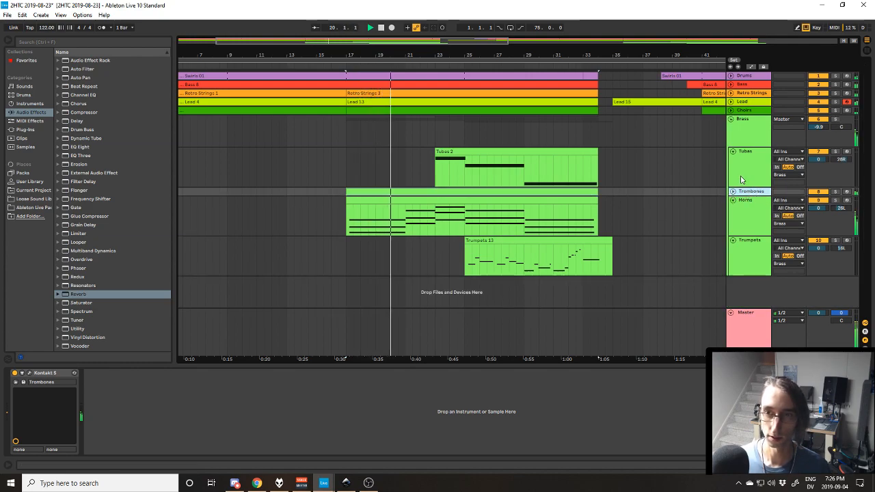
Return to the Tubas track's Kontakt instrument and close its window.
{"action": "left_click", "coordinate": [742, 179]}
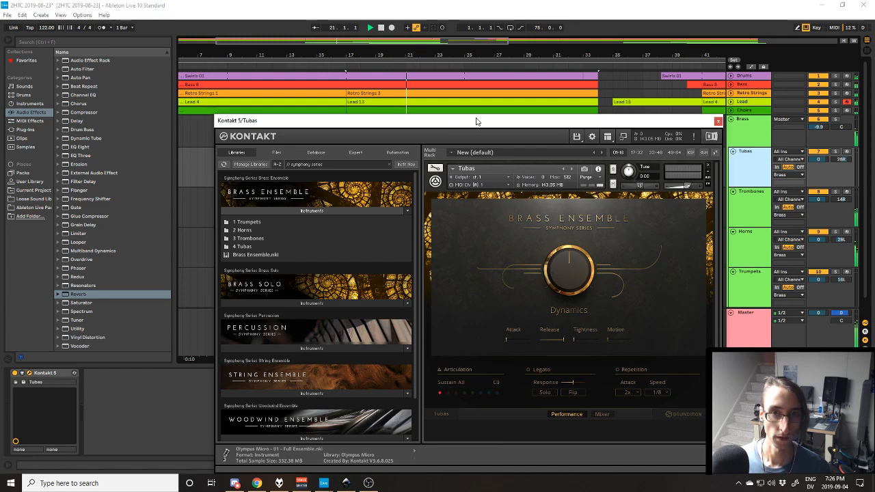
{"action": "left_click_drag", "start_coordinate": [476, 122], "coordinate": [477, 76]}
{"action": "left_click", "coordinate": [717, 75]}
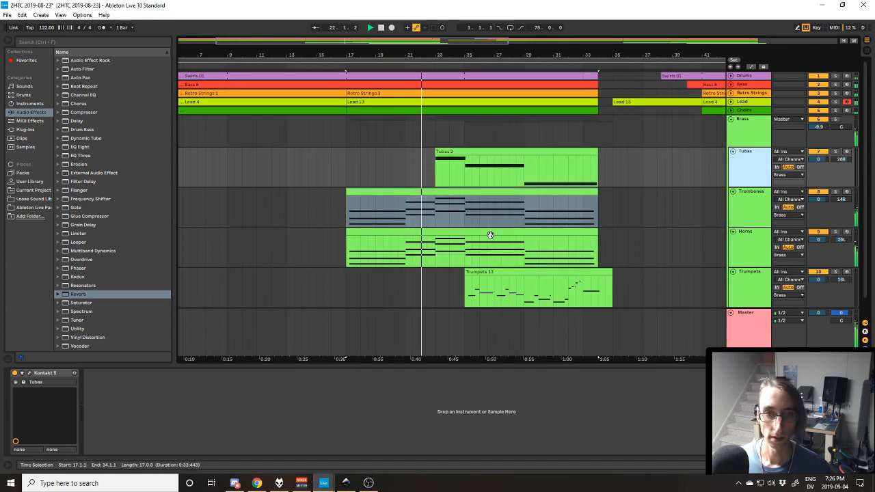
Select the Trombones and Horns tracks in turn to point out their parts during playback, then end playback.
{"action": "left_click", "coordinate": [743, 238]}
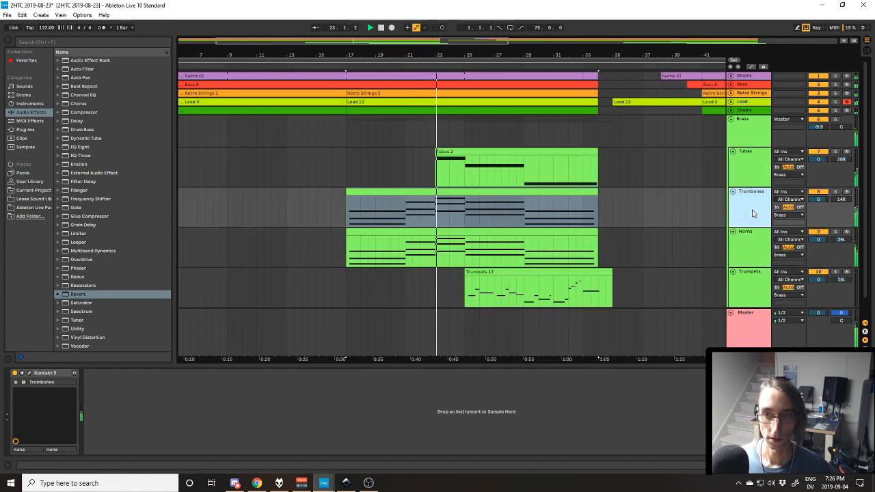
{"action": "left_click", "coordinate": [751, 253]}
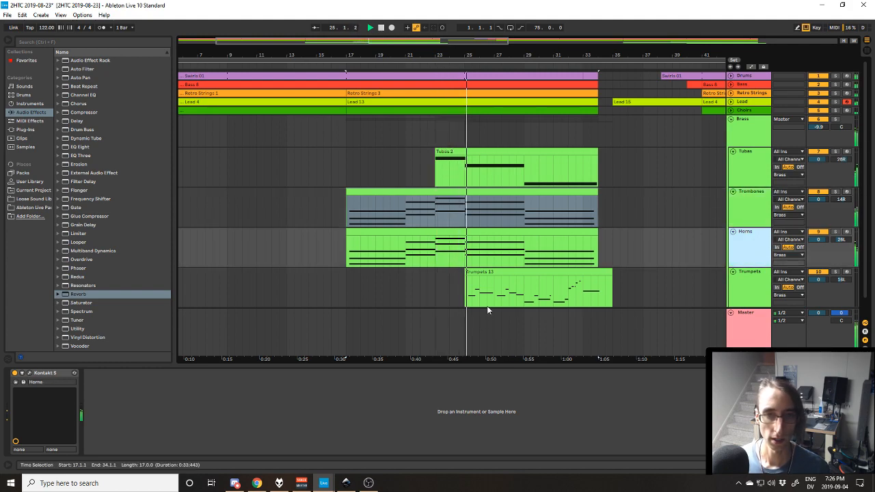
{"action": "key", "text": "space"}
Play from the start of the Tubas 2 clip, soloing the Tubas track briefly to hear its part.
{"action": "left_click", "coordinate": [752, 170]}
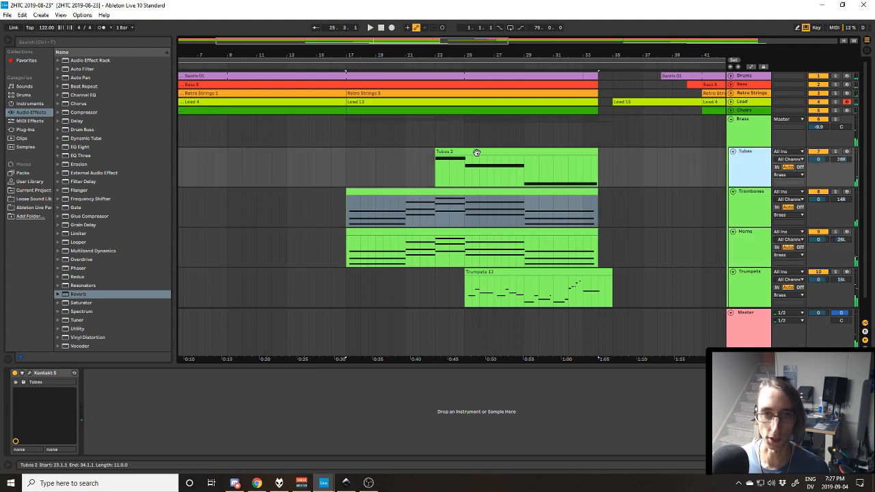
{"action": "left_click", "coordinate": [474, 152]}
{"action": "key", "text": "space"}
{"action": "left_click", "coordinate": [835, 152]}
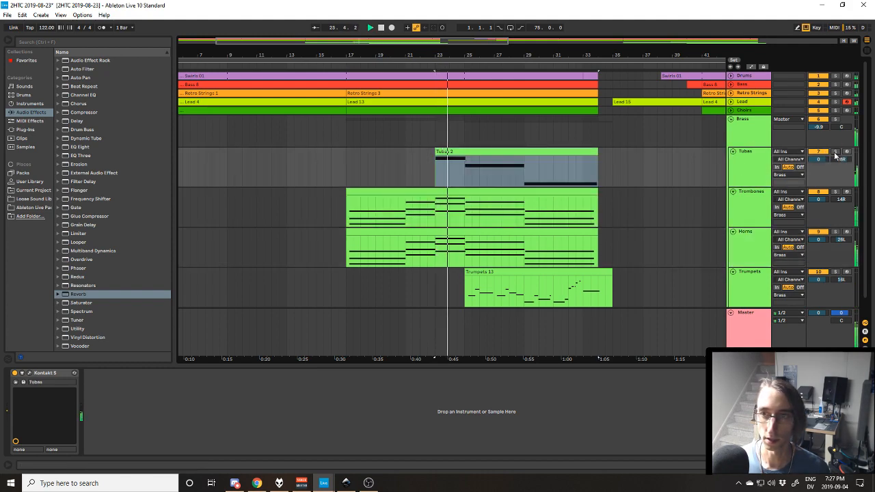
{"action": "left_click", "coordinate": [835, 152]}
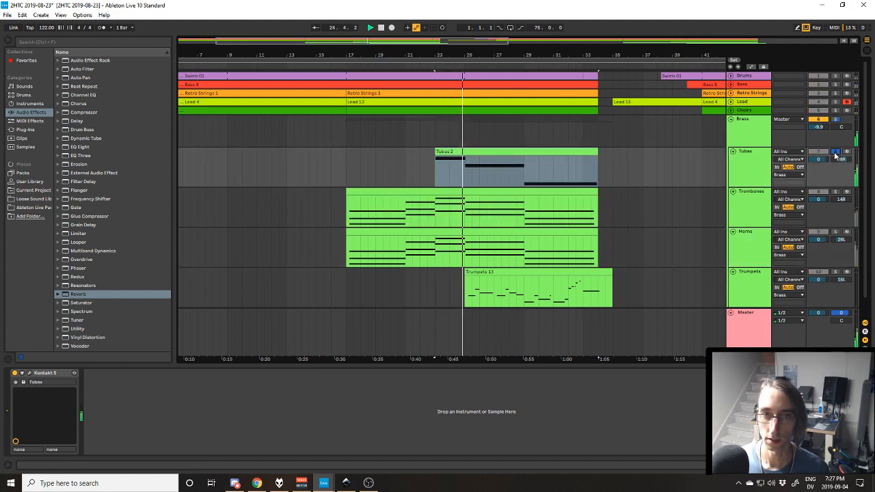
Solo the Trumpets briefly during playback, keeping only the Trumpets and Lead parts expanded for comparison among the Lead and brass tracks.
{"action": "left_click", "coordinate": [834, 272]}
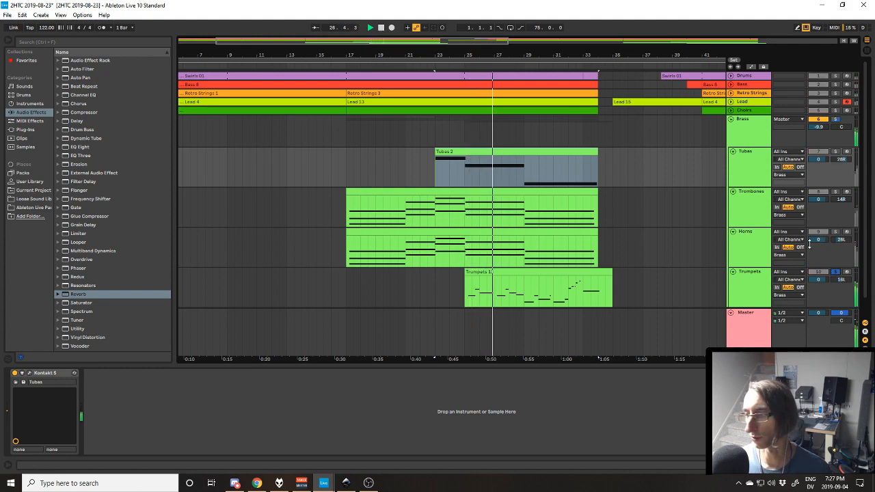
{"action": "left_click", "coordinate": [731, 101]}
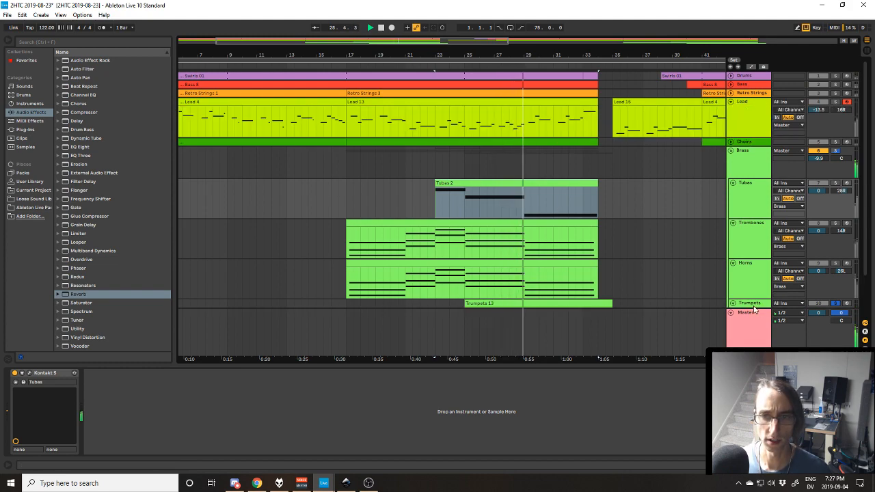
{"action": "left_click", "coordinate": [733, 262]}
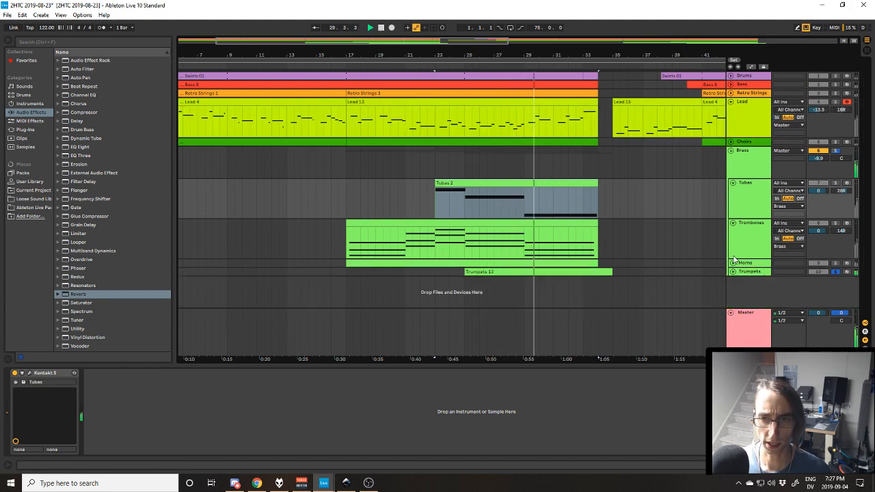
{"action": "left_click", "coordinate": [731, 223]}
{"action": "left_click", "coordinate": [732, 182]}
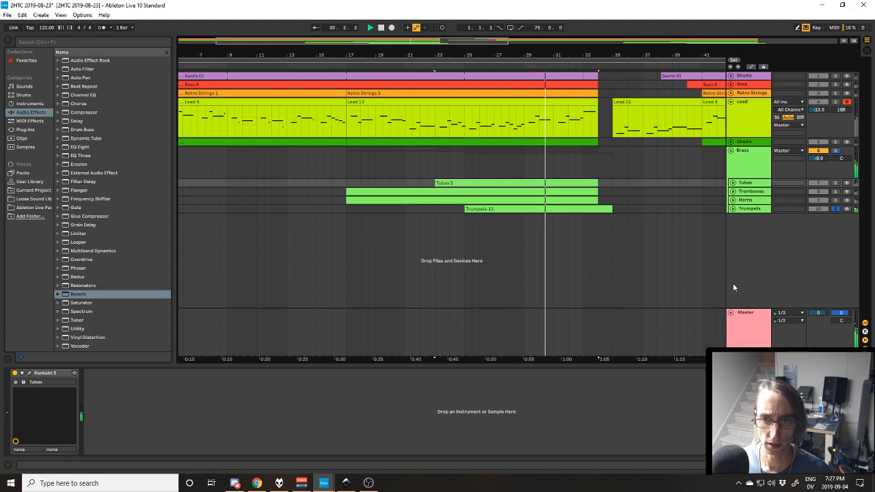
{"action": "left_click", "coordinate": [732, 208]}
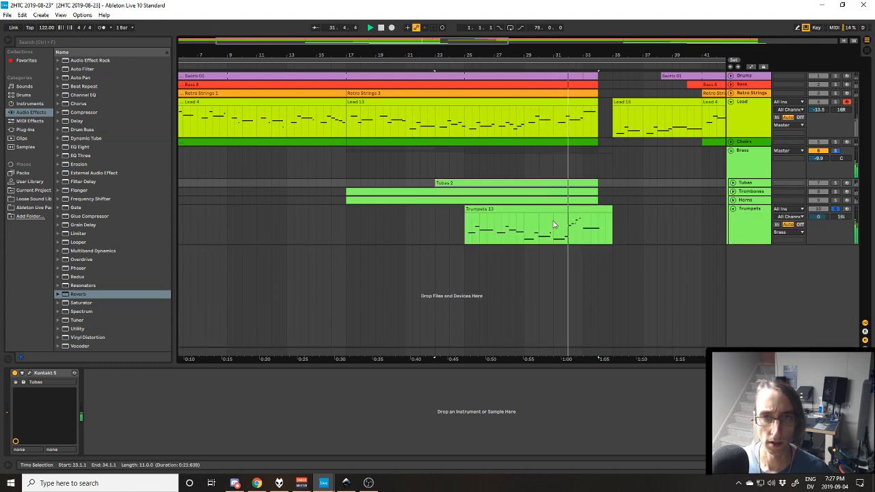
{"action": "left_click", "coordinate": [834, 209]}
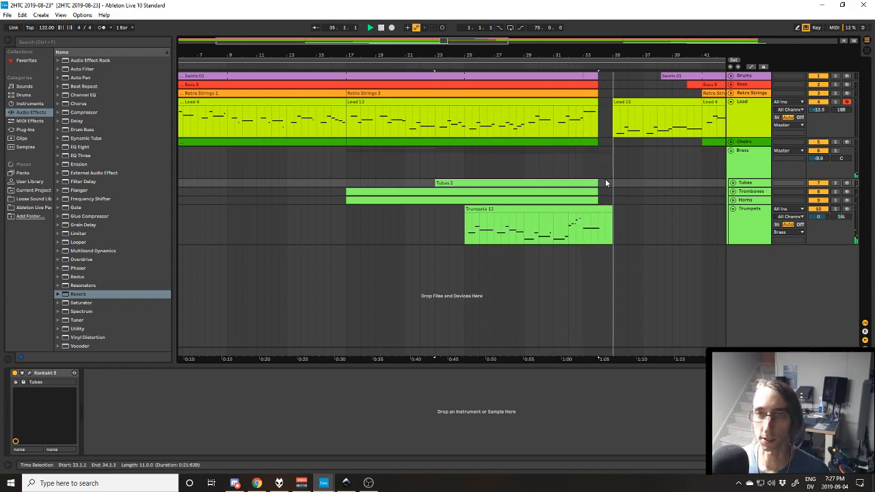
Select the Lead 15 clip at bar 35, listen through to bar 41, and expand the Choirs track.
{"action": "left_click", "coordinate": [671, 122]}
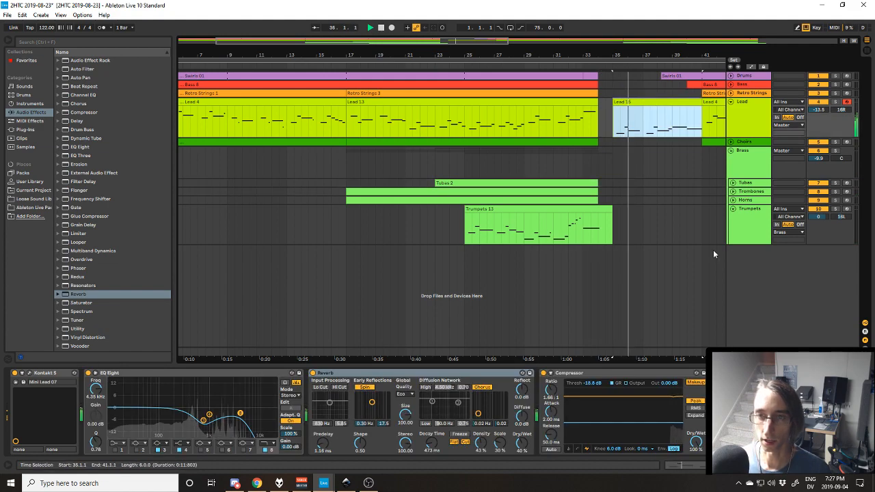
{"action": "left_click_drag", "start_coordinate": [672, 359], "coordinate": [551, 360]}
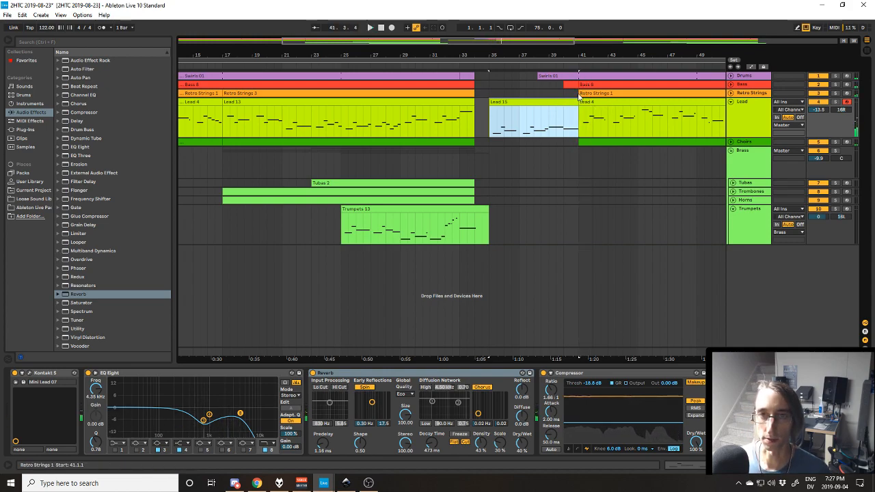
{"action": "left_click", "coordinate": [729, 143]}
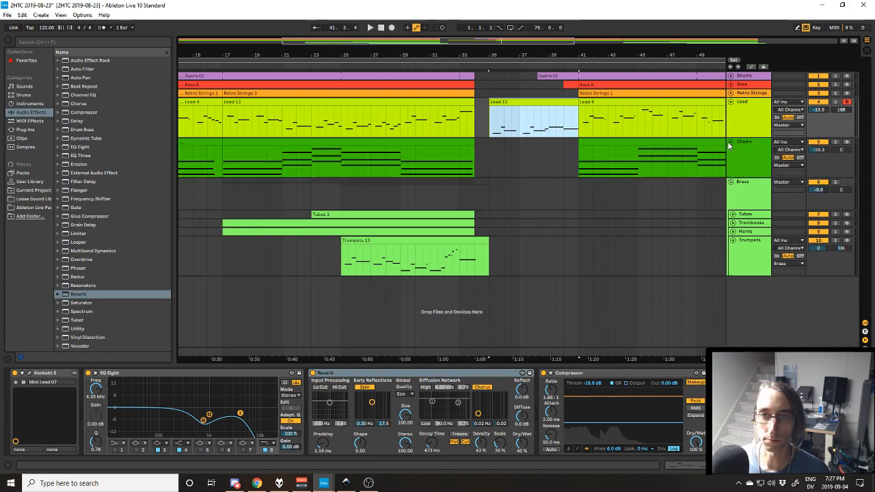
Select the repeated section from bar 41 to the end of the Trumpets clip across all tracks.
{"action": "key", "text": "minus"}
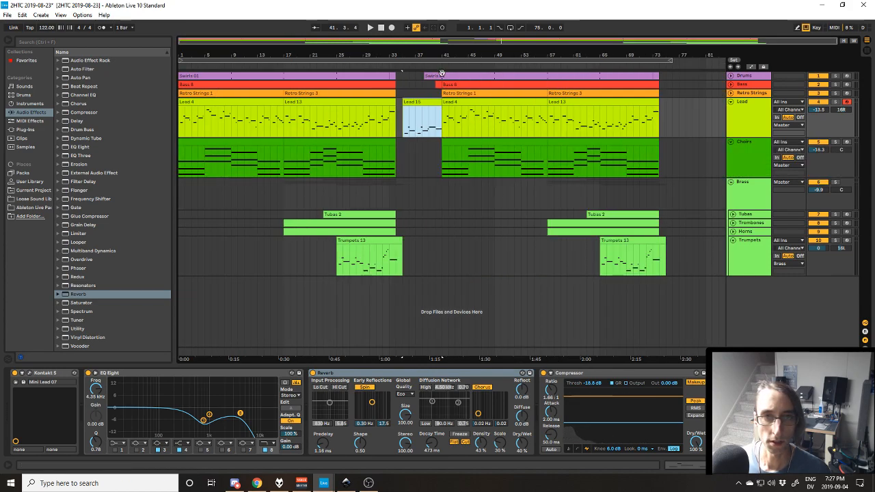
{"action": "left_click_drag", "start_coordinate": [443, 171], "coordinate": [621, 74]}
{"action": "left_click_drag", "start_coordinate": [663, 271], "coordinate": [441, 75]}
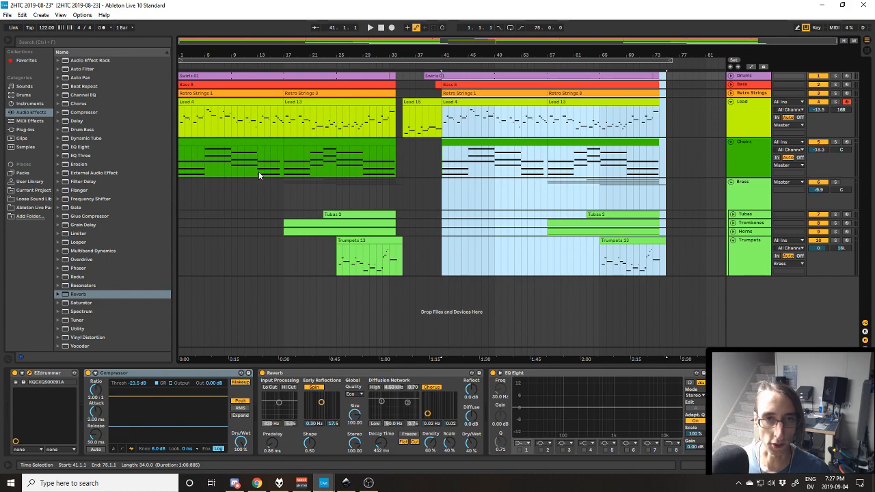
Point out the transition into bar 41 by selecting the second main Drums clip and the Lead 15 and Lead 4 clips in turn.
{"action": "left_click", "coordinate": [454, 76]}
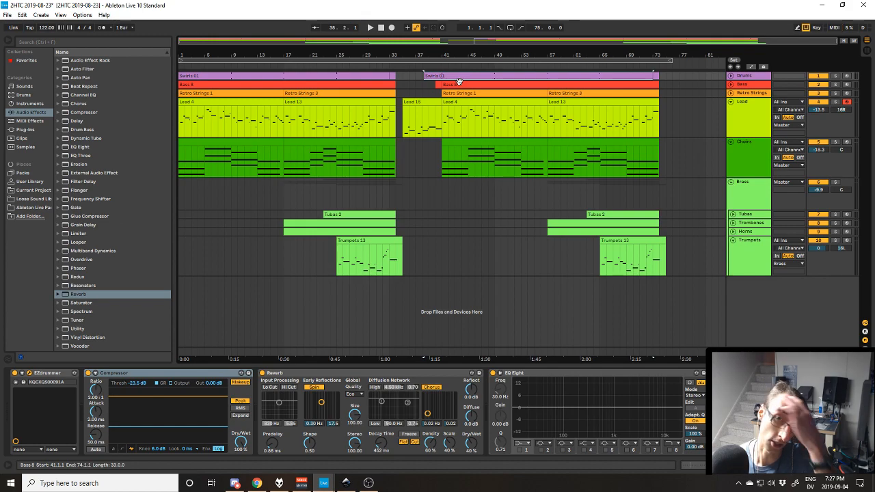
{"action": "scroll", "coordinate": [452, 93], "scroll_direction": "up", "scroll_amount": 5}
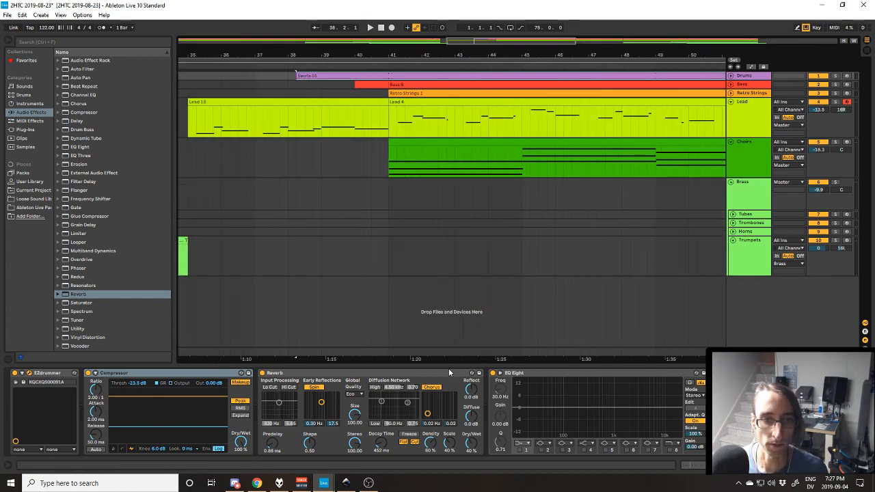
{"action": "left_click_drag", "start_coordinate": [448, 359], "coordinate": [564, 312]}
{"action": "left_click", "coordinate": [410, 116]}
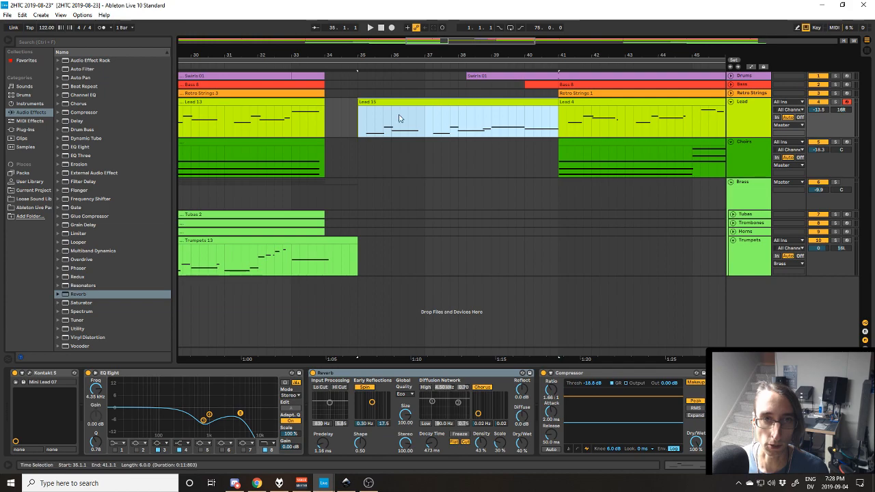
{"action": "left_click", "coordinate": [623, 117]}
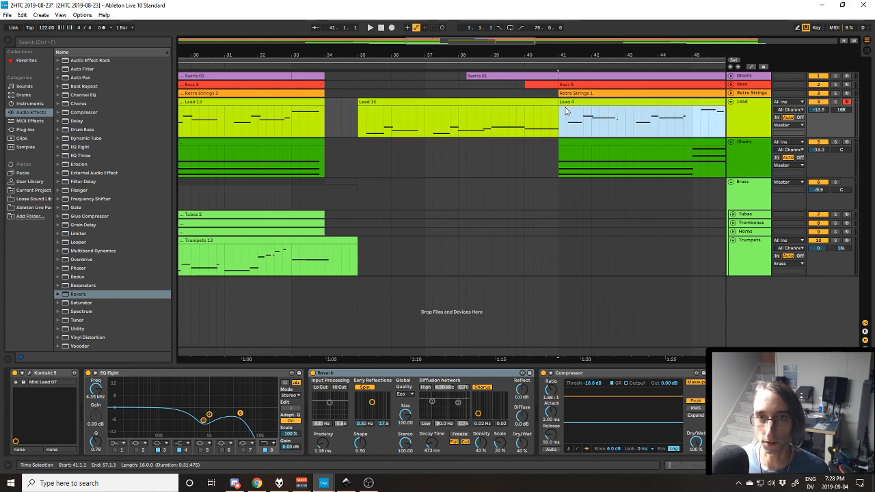
Expand the Bass track and play its one-bar clip at bar 40 soloed, continuing into the Bass 8 clip at bar 41.
{"action": "key", "text": "minus"}
{"action": "left_click", "coordinate": [762, 94]}
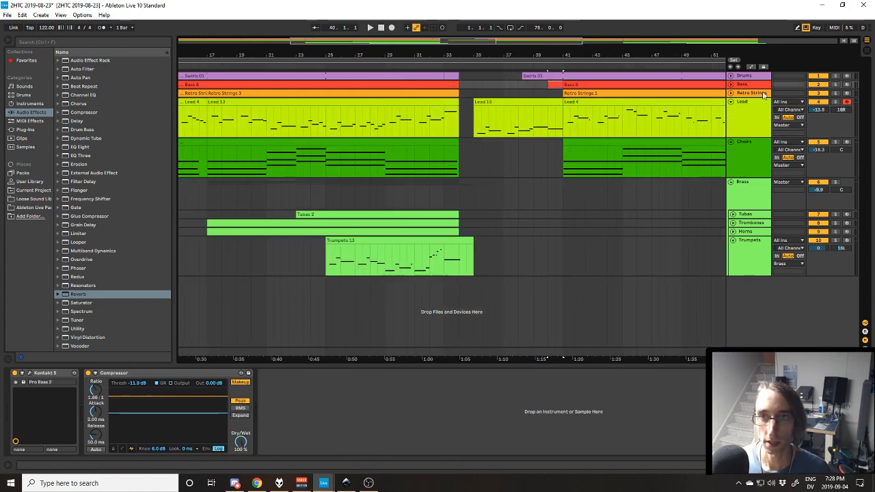
{"action": "left_click", "coordinate": [730, 84]}
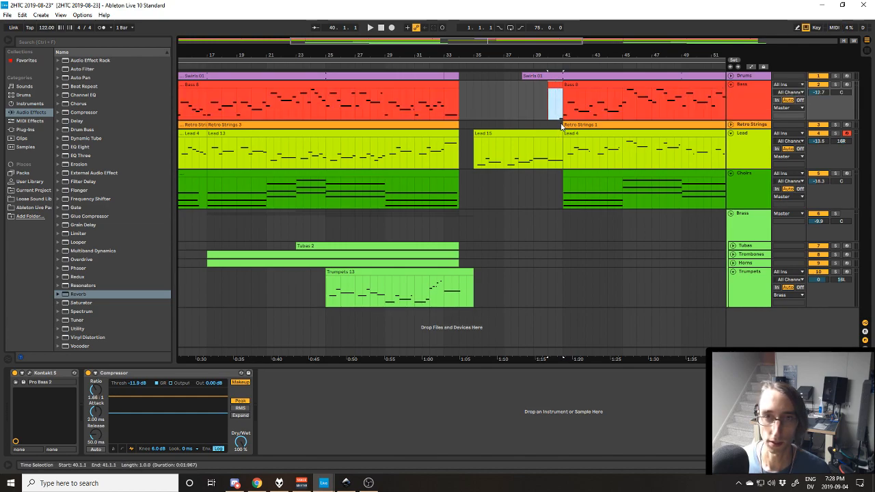
{"action": "left_click", "coordinate": [835, 85]}
{"action": "key", "text": "space"}
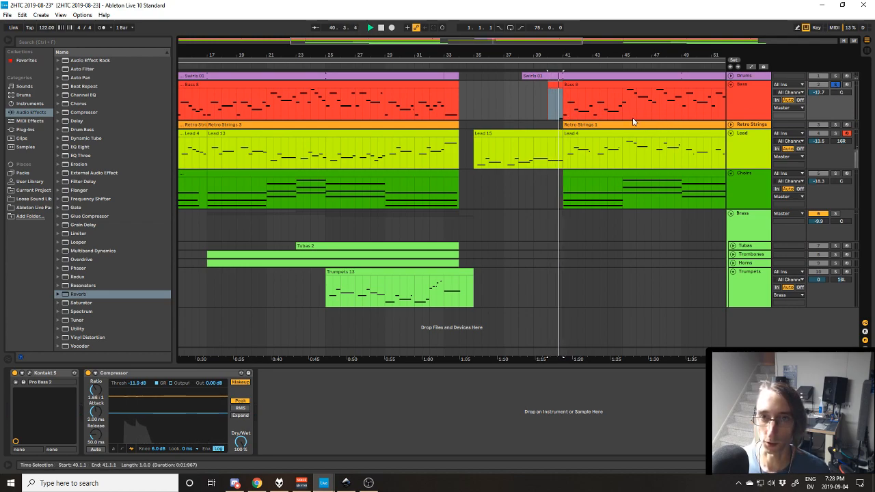
{"action": "left_click", "coordinate": [568, 86]}
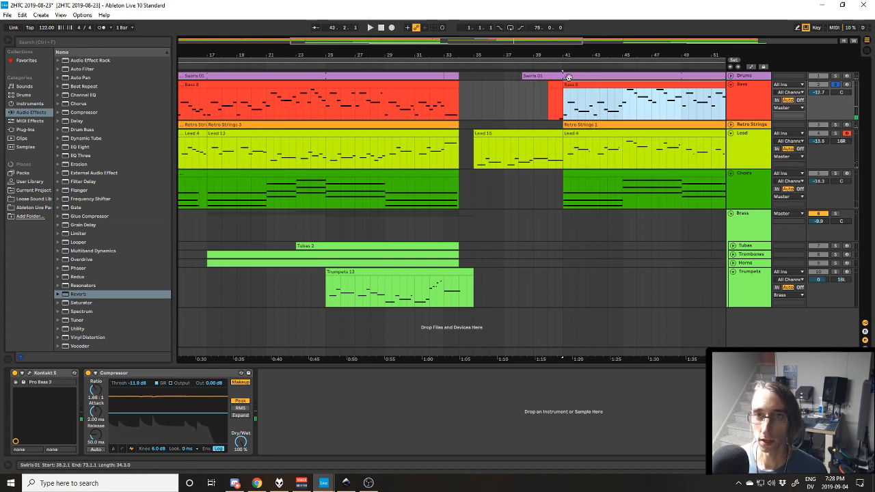
Expand the Drums track and play its clip starting at 38.2.1 soloed to hear the drum entry.
{"action": "left_click", "coordinate": [791, 73]}
{"action": "left_click", "coordinate": [730, 76]}
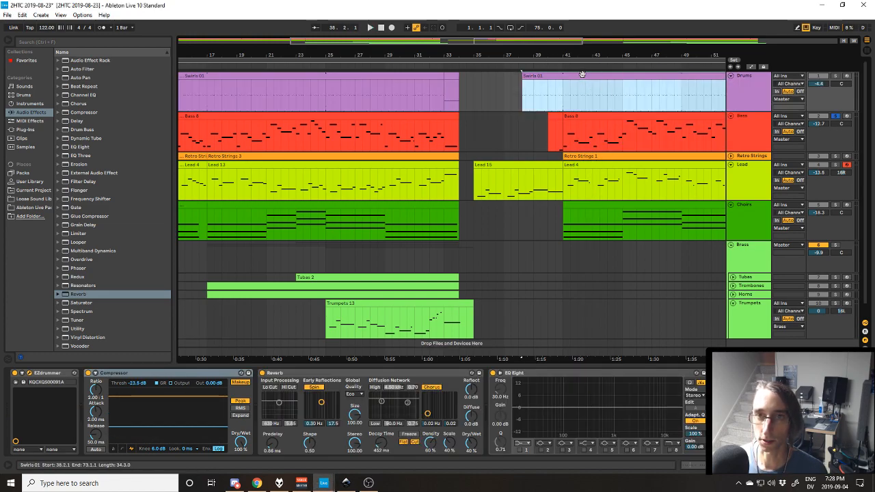
{"action": "left_click", "coordinate": [558, 74]}
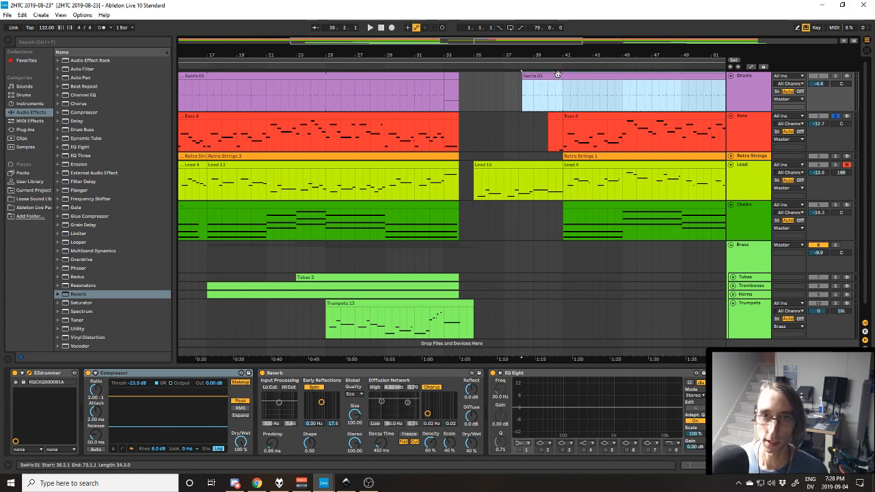
{"action": "key", "text": "space"}
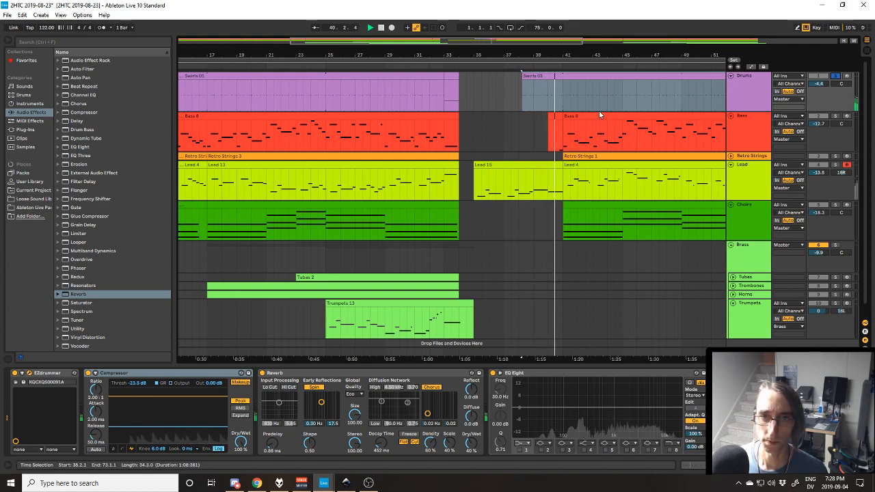
{"action": "key", "text": "space"}
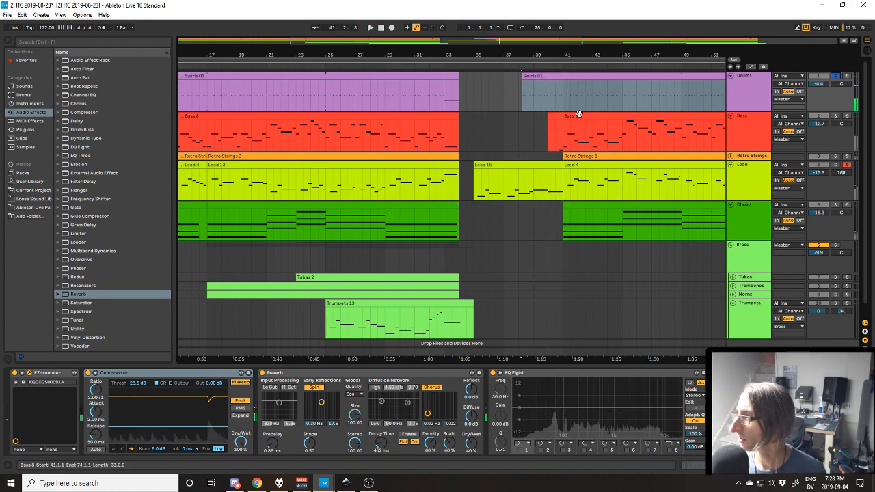
Compare the first Drums clip at bar 1 with the one at 38.2.1, replaying the latter's opening twice.
{"action": "key", "text": "minus"}
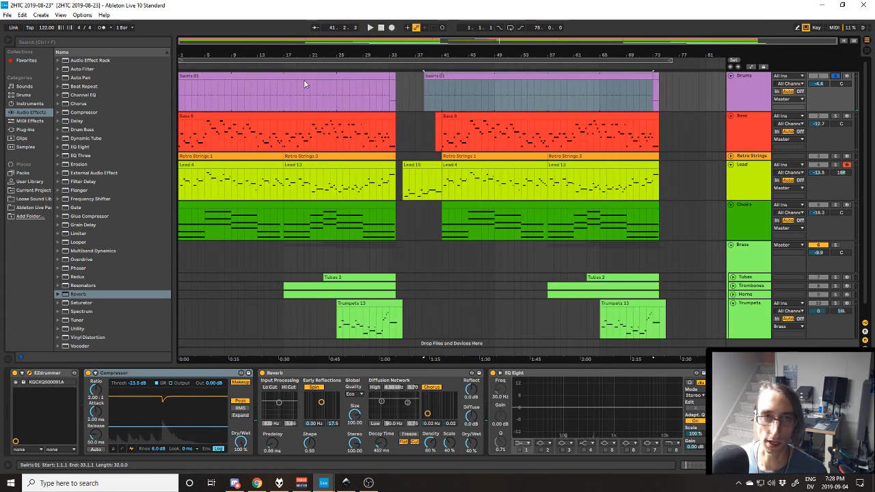
{"action": "left_click", "coordinate": [204, 76]}
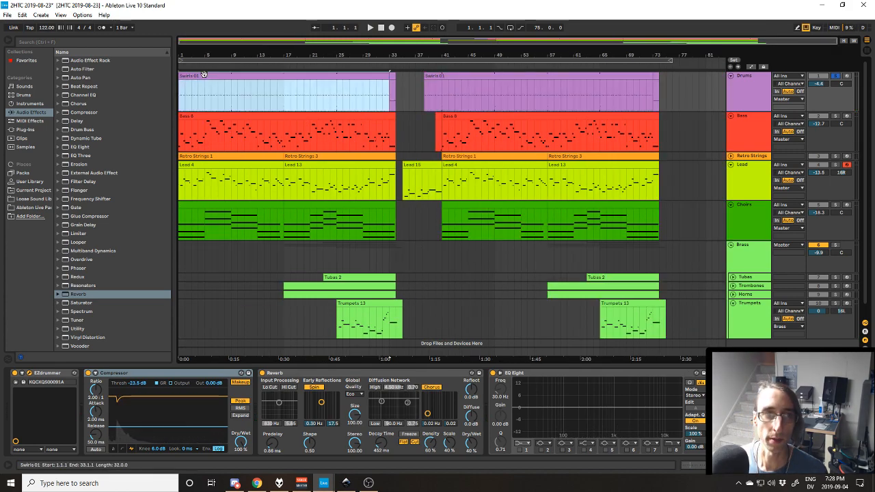
{"action": "left_click", "coordinate": [433, 77]}
{"action": "key", "text": "space"}
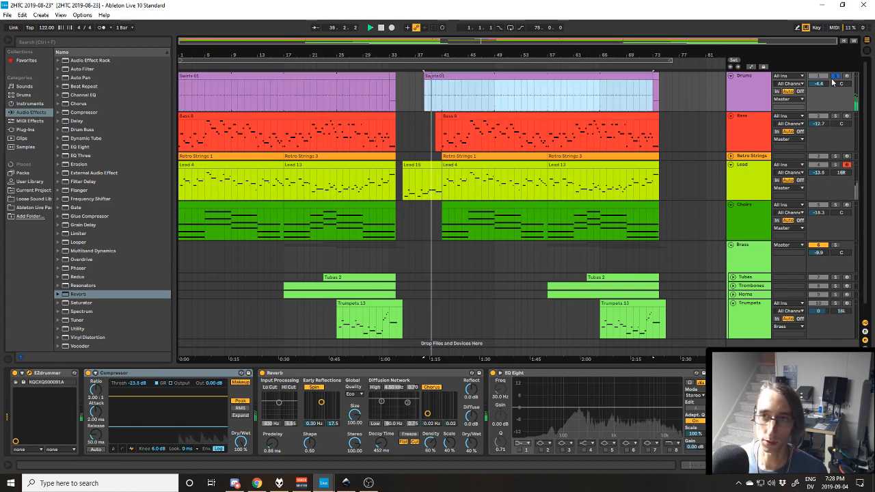
{"action": "key", "text": "space"}
{"action": "key", "text": "space"}
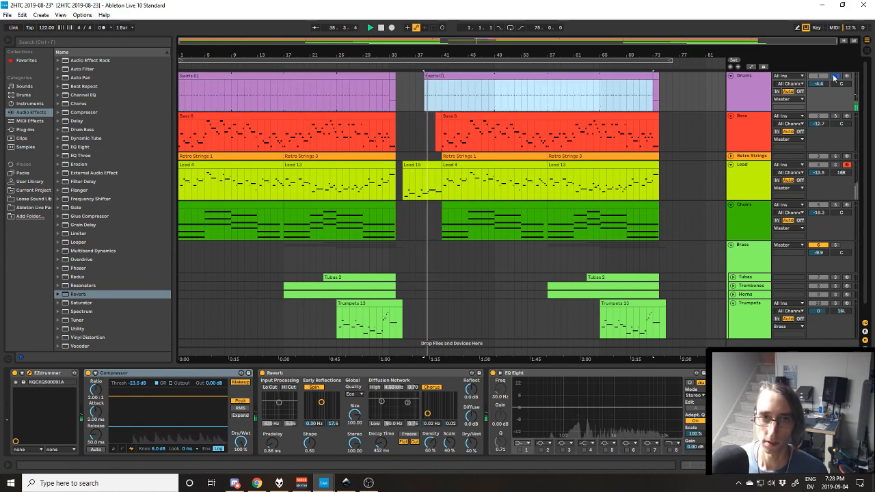
{"action": "key", "text": "space"}
Turn off the Drums solo and play the full arrangement from the drum entry into the repeated section.
{"action": "left_click", "coordinate": [834, 76]}
{"action": "left_click", "coordinate": [834, 77]}
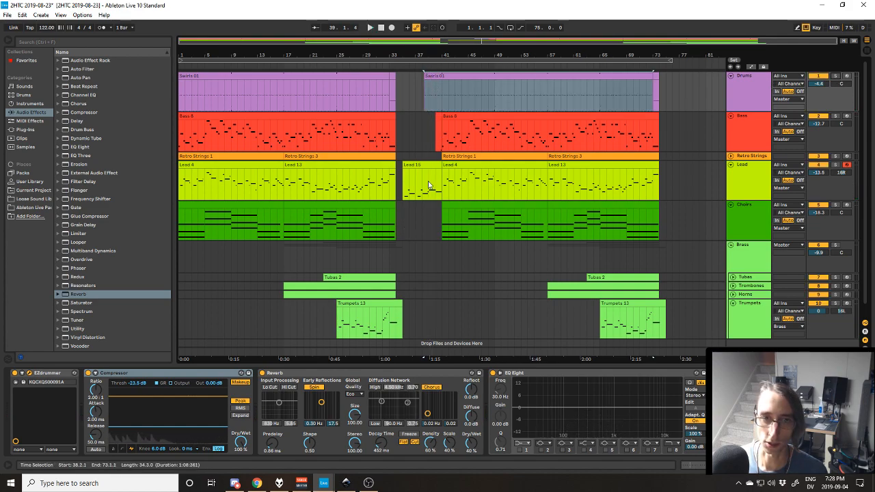
{"action": "key", "text": "space"}
{"action": "left_click", "coordinate": [466, 116]}
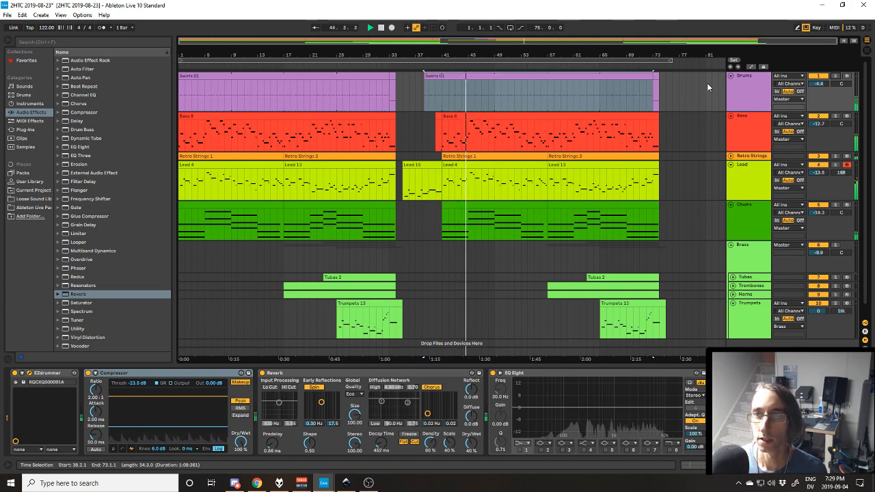
Select the one-bar Drums clip at bar 73 and listen to the ending with the Choirs track and Brass group collapsed.
{"action": "left_click", "coordinate": [655, 72]}
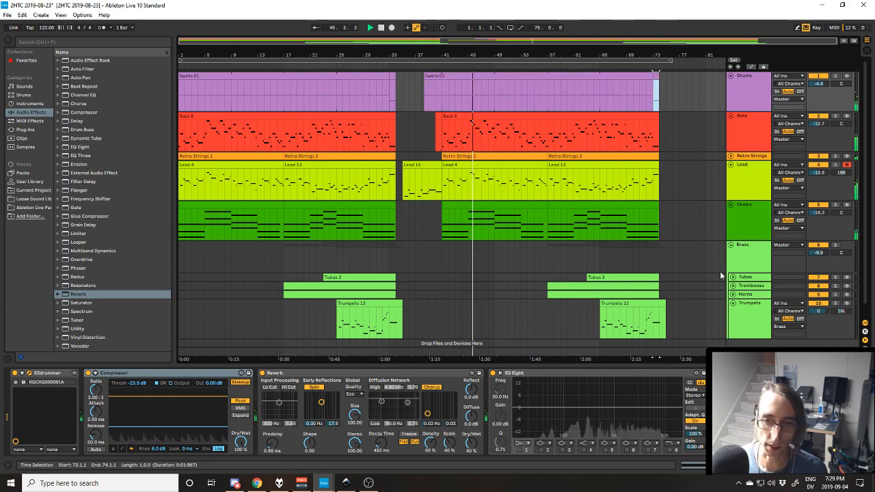
{"action": "left_click", "coordinate": [732, 302]}
{"action": "left_click", "coordinate": [732, 244]}
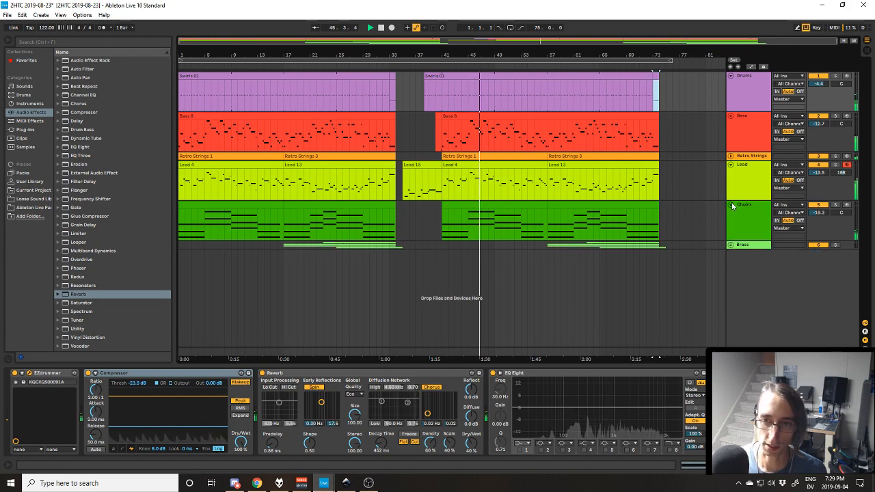
{"action": "left_click", "coordinate": [731, 204]}
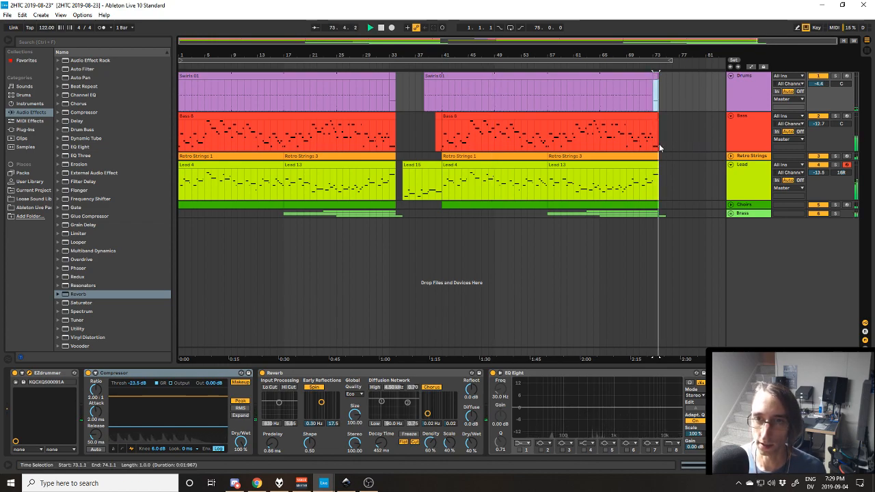
{"action": "key", "text": "space"}
Unfold the Brass group and expand its Tubas, Trombones, Horns and Trumpets tracks to examine their parts at the ending.
{"action": "left_click", "coordinate": [730, 215]}
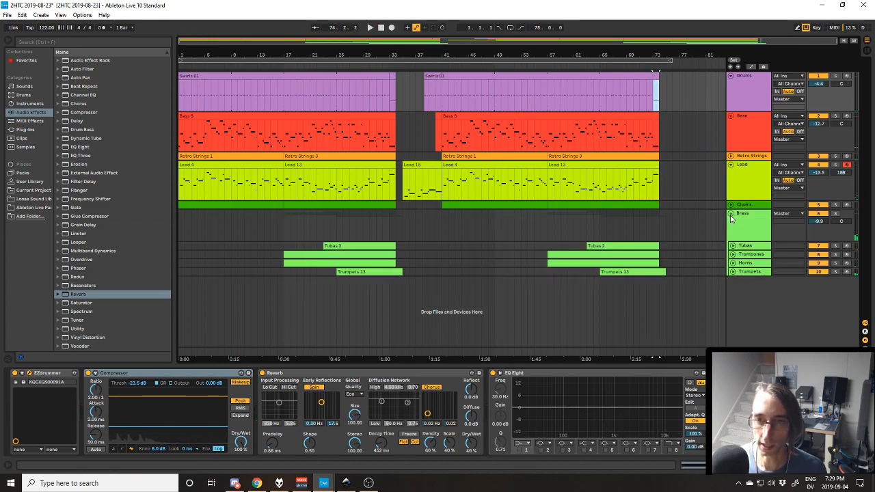
{"action": "left_click", "coordinate": [732, 272]}
{"action": "left_click", "coordinate": [733, 263]}
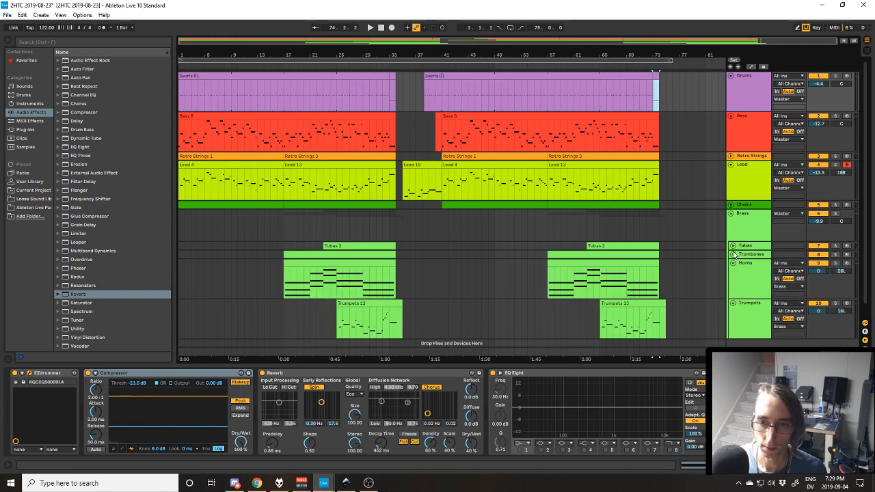
{"action": "left_click", "coordinate": [733, 255]}
{"action": "left_click", "coordinate": [732, 246]}
{"action": "scroll", "coordinate": [631, 269], "scroll_direction": "down", "scroll_amount": 4}
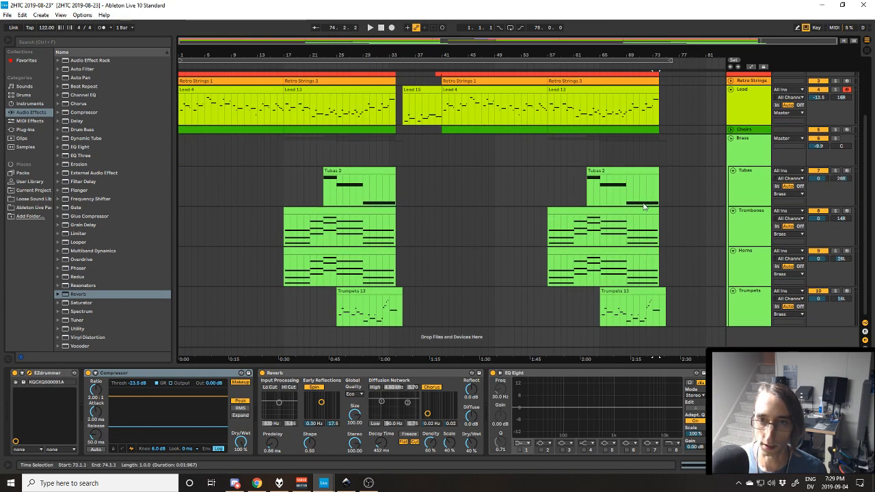
Collapse the Tubas, Trombones and Horns tracks inside the Brass group.
{"action": "scroll", "coordinate": [643, 210], "scroll_direction": "up", "scroll_amount": 1}
{"action": "scroll", "coordinate": [643, 212], "scroll_direction": "down", "scroll_amount": 1}
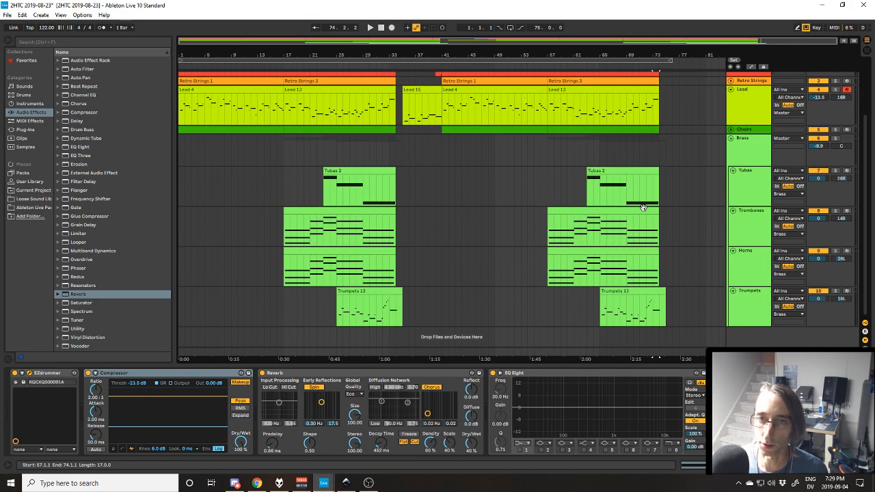
{"action": "left_click", "coordinate": [733, 170]}
{"action": "left_click", "coordinate": [733, 179]}
{"action": "left_click", "coordinate": [733, 188]}
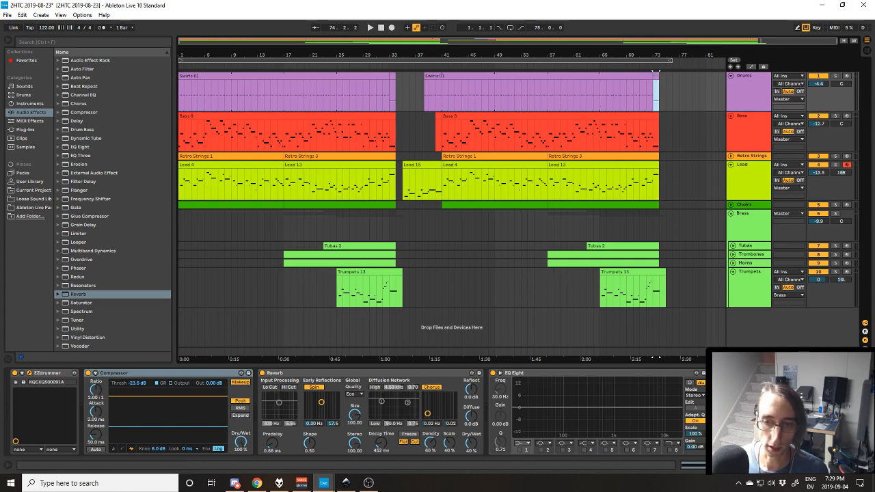
Examine the D#2 note in the Drums clip at bar 73 and the EZdrummer kit that plays it.
{"action": "key", "text": "ctrl+shift+m"}
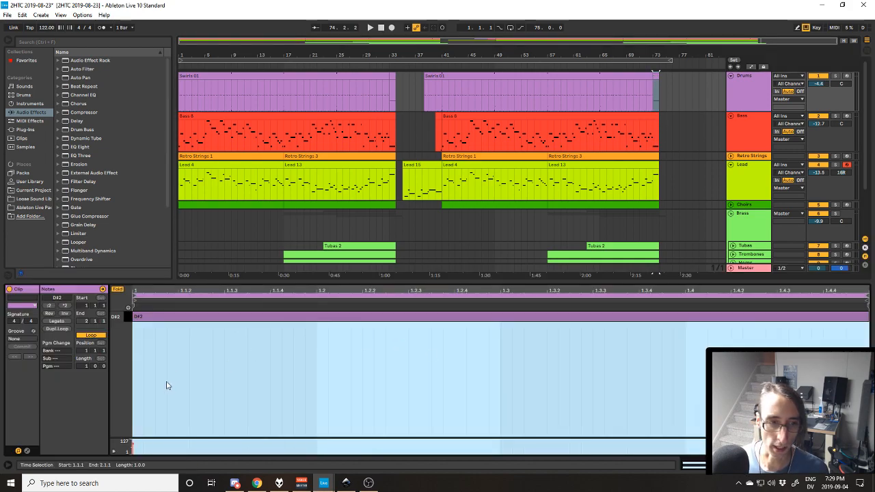
{"action": "double_click", "coordinate": [136, 317]}
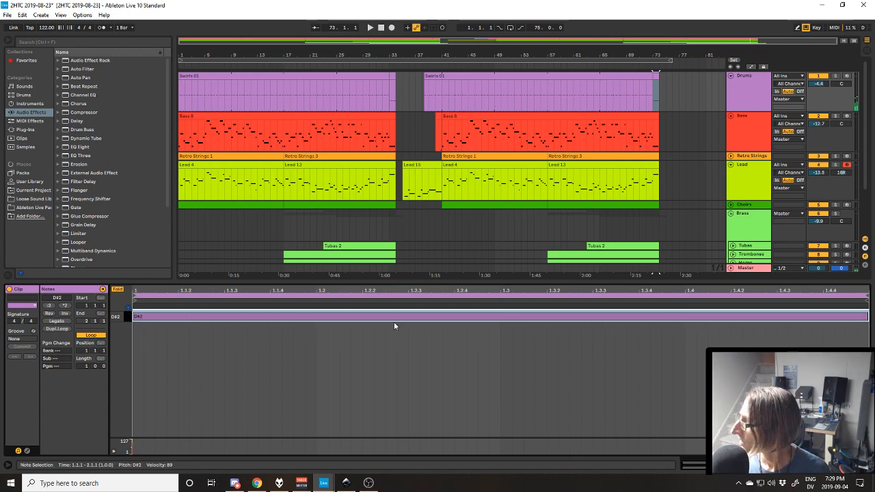
{"action": "left_click_drag", "start_coordinate": [507, 138], "coordinate": [476, 106]}
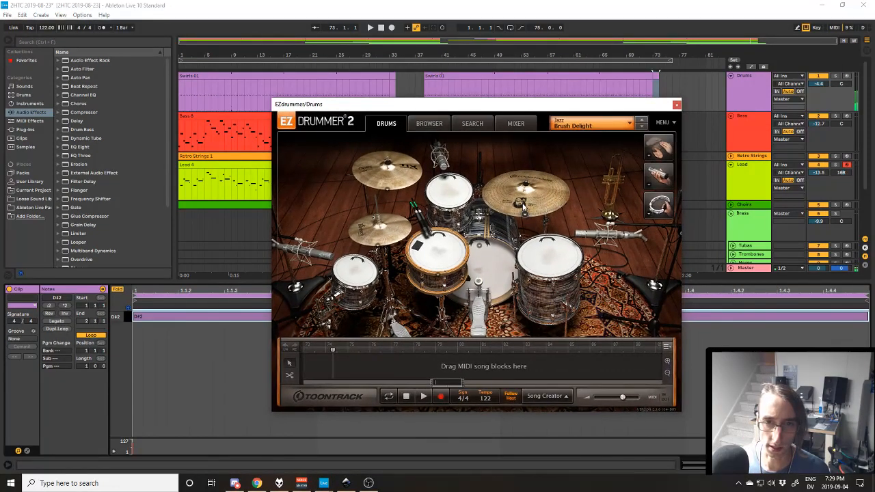
{"action": "left_click", "coordinate": [198, 320]}
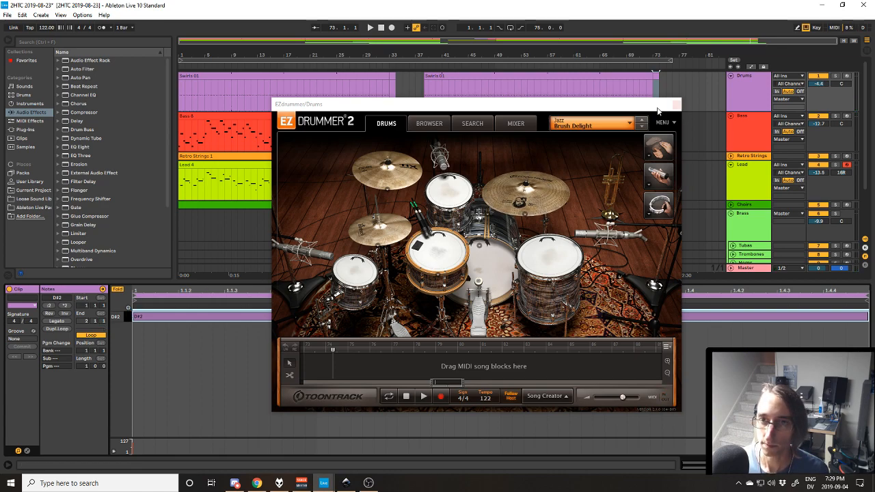
{"action": "left_click", "coordinate": [749, 140]}
{"action": "left_click", "coordinate": [746, 97]}
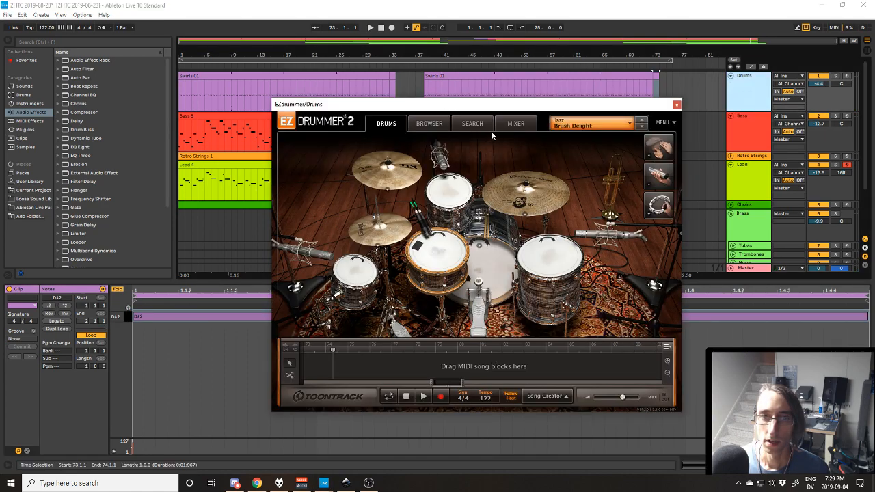
{"action": "left_click_drag", "start_coordinate": [499, 107], "coordinate": [874, 107]}
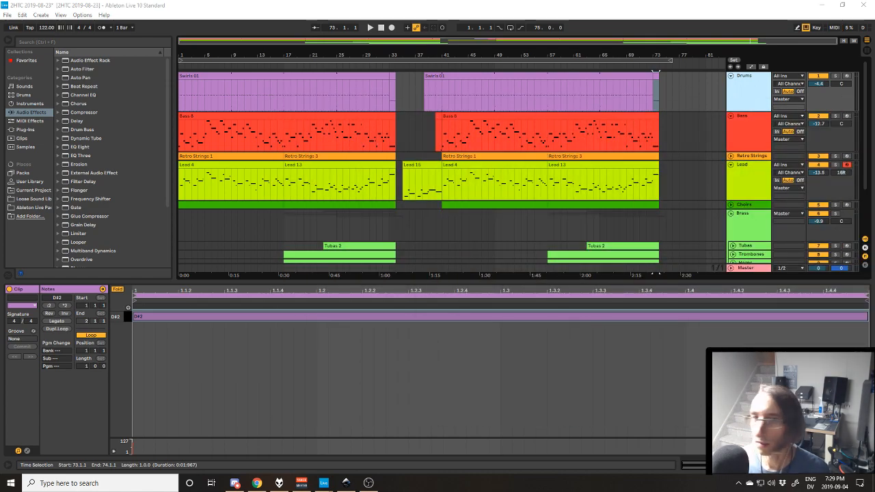
Replay the ending from bar 73 and bring up the Master track's device chain.
{"action": "left_click", "coordinate": [751, 132]}
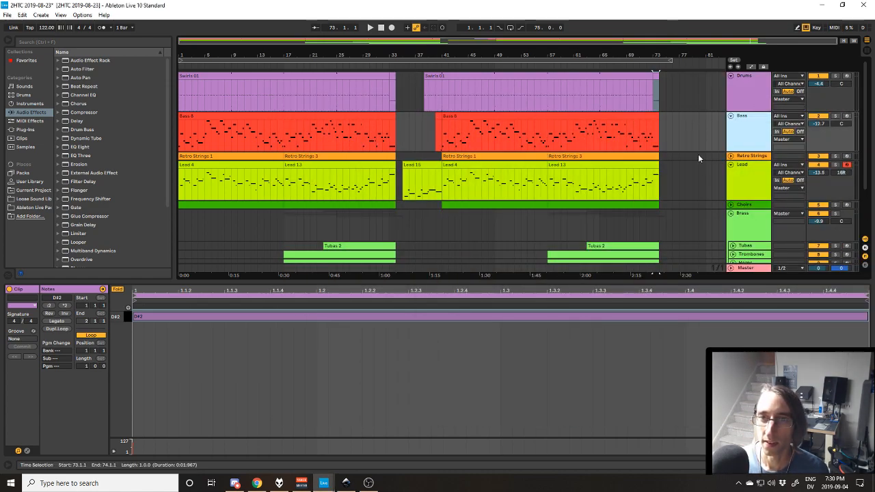
{"action": "key", "text": "space"}
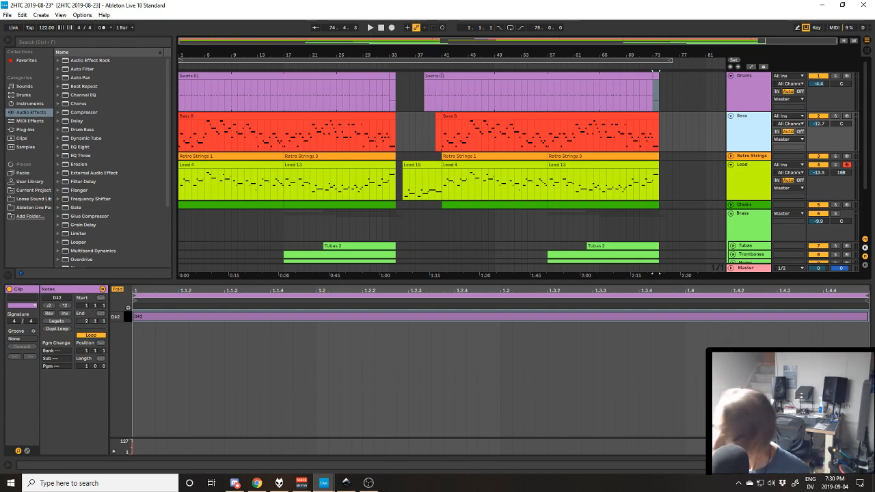
{"action": "key", "text": "space"}
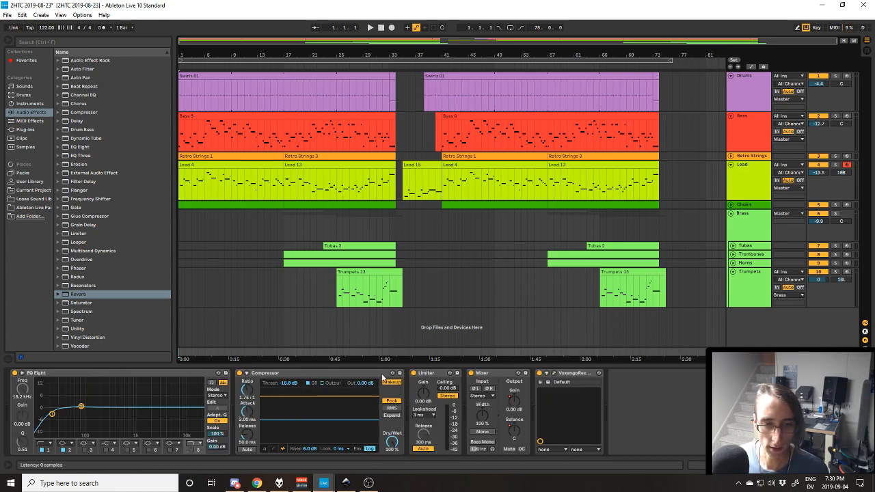
Inspect the Compressor, Limiter and Mixer devices on the Master track.
{"action": "left_click", "coordinate": [293, 374]}
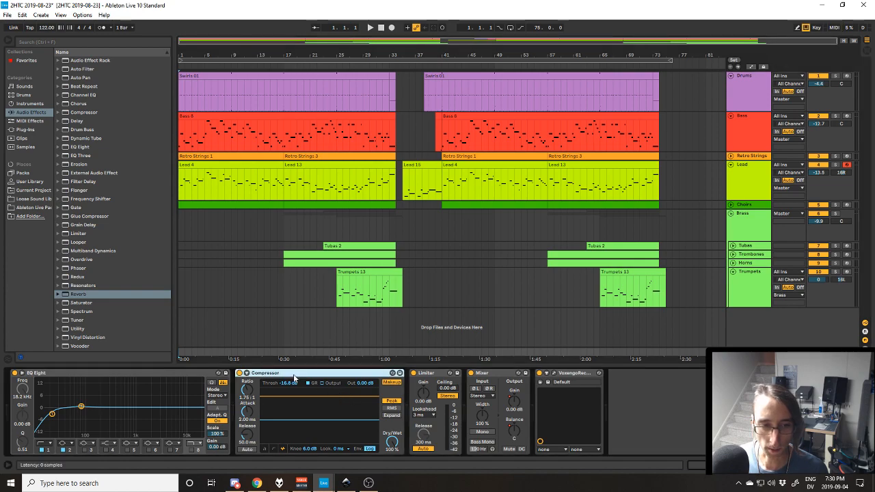
{"action": "left_click", "coordinate": [451, 376]}
{"action": "key", "text": "Right"}
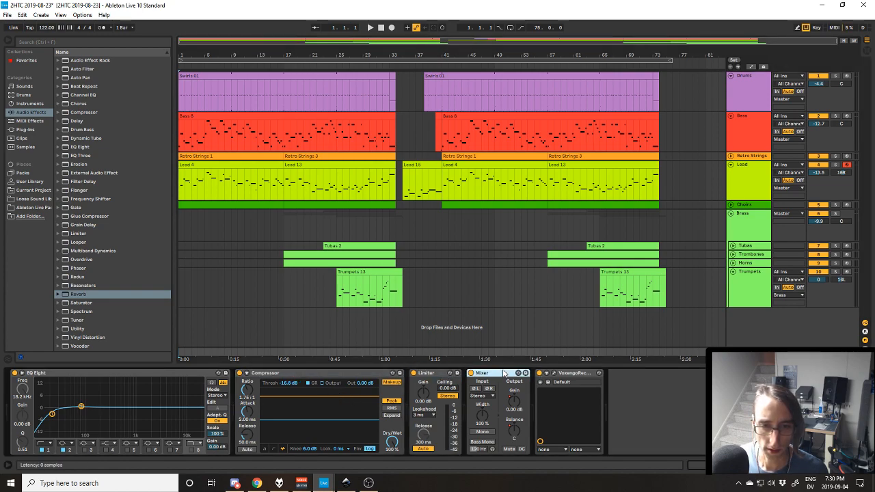
{"action": "left_click", "coordinate": [327, 375]}
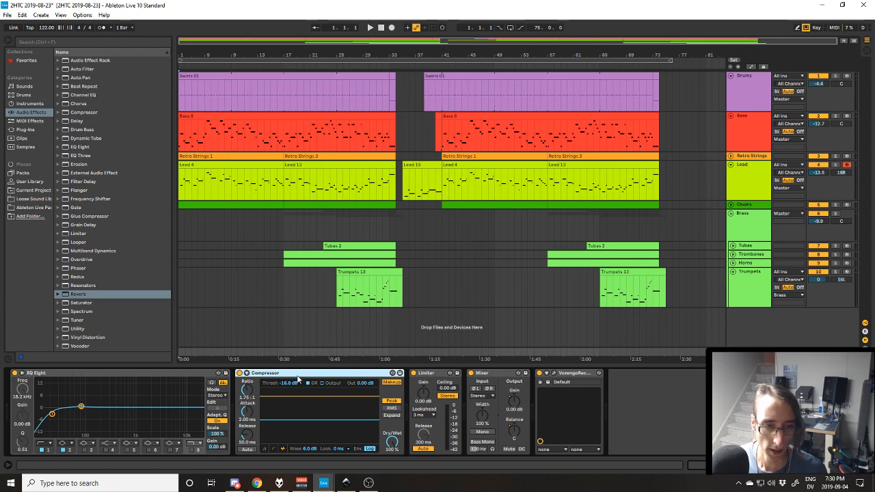
{"action": "left_click", "coordinate": [448, 379]}
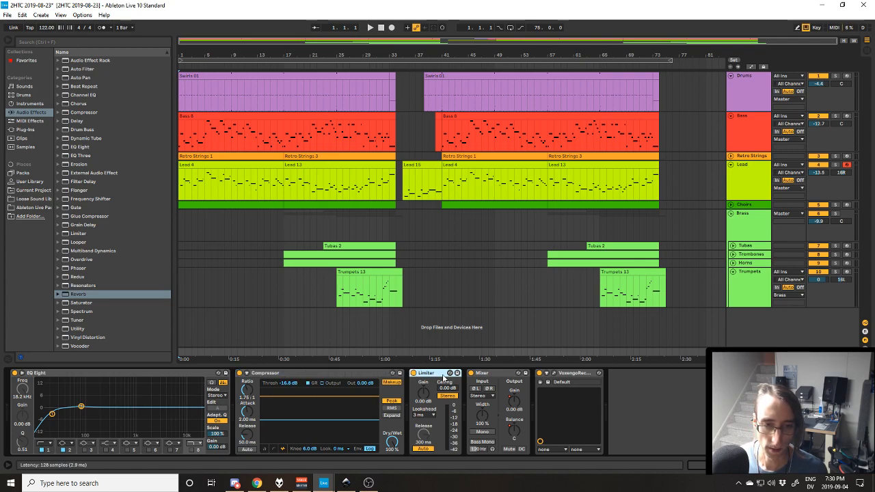
{"action": "left_click", "coordinate": [509, 380]}
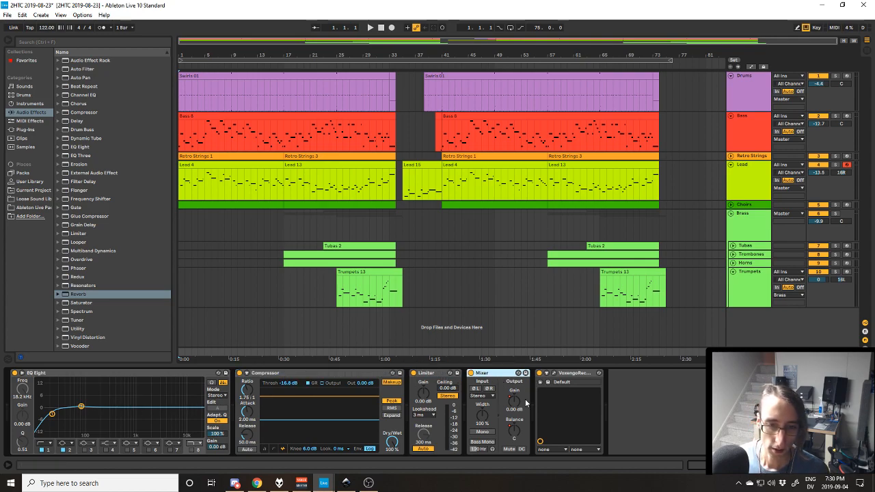
Play from bar 74 to examine the Mixer gain at the ending, and return to the Master chain at the song start.
{"action": "left_click", "coordinate": [659, 351]}
{"action": "key", "text": "space"}
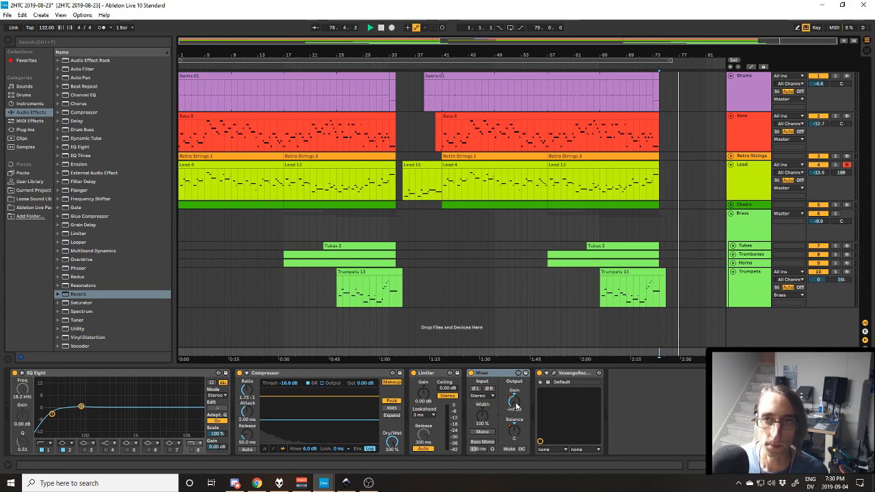
{"action": "key", "text": "space"}
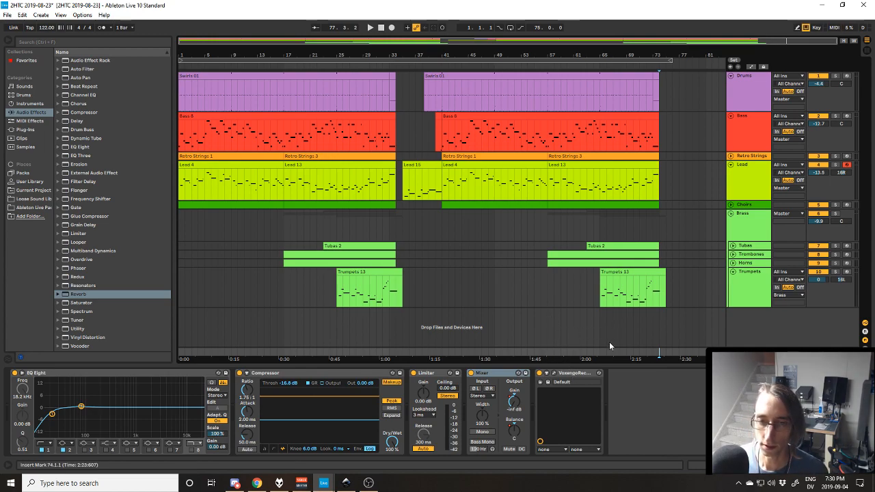
{"action": "left_click", "coordinate": [617, 301]}
{"action": "key", "text": "Home"}
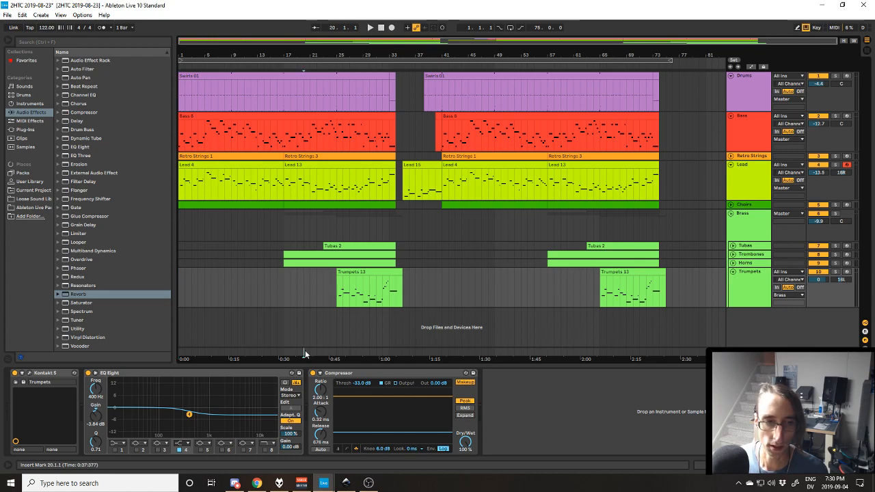
{"action": "left_click", "coordinate": [305, 350]}
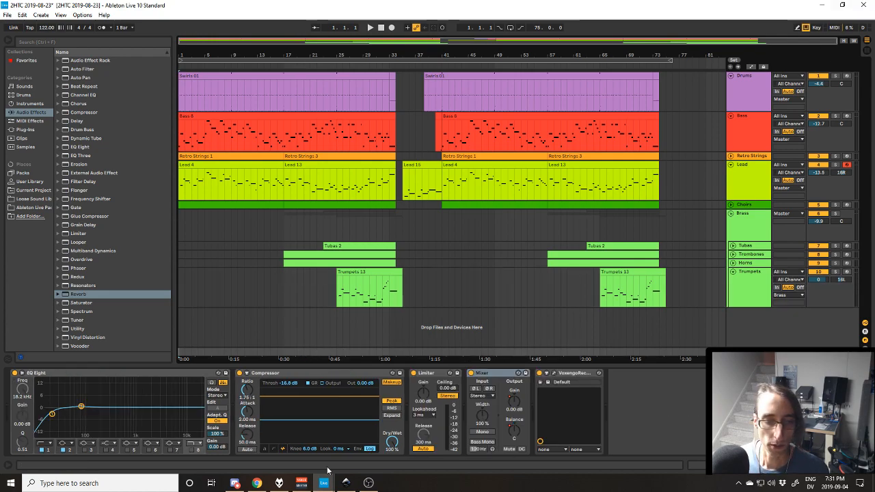
{"action": "left_click", "coordinate": [279, 482]}
{"action": "left_click", "coordinate": [82, 31]}
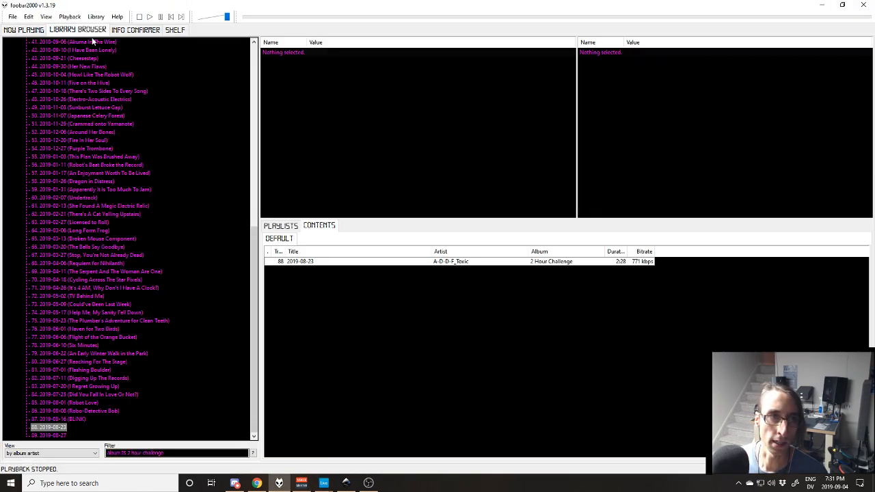
{"action": "double_click", "coordinate": [62, 428]}
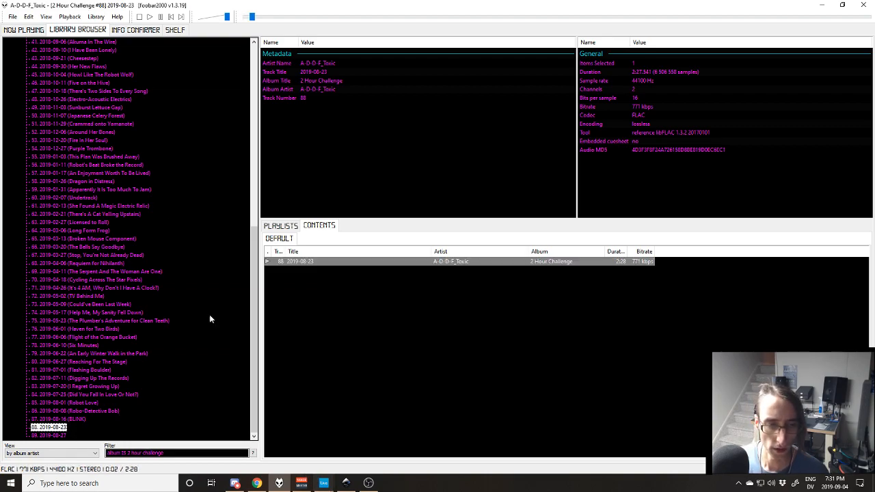
{"action": "left_click", "coordinate": [38, 32]}
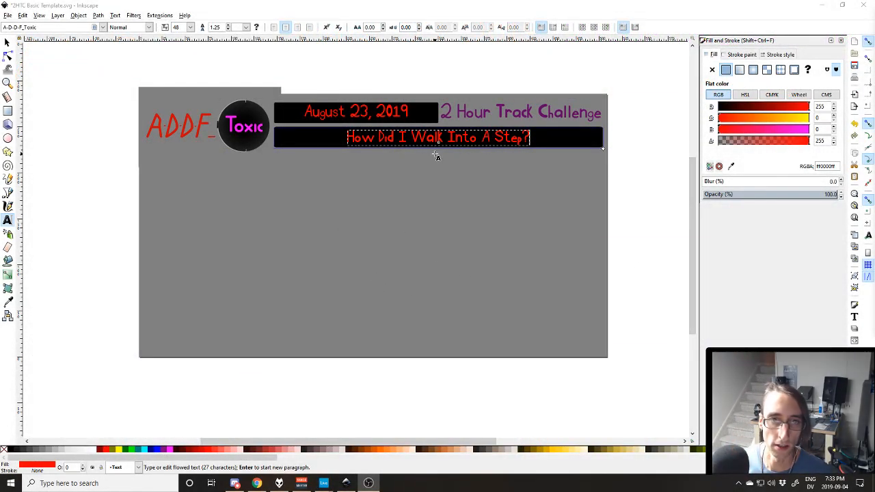
Copy the title from the Inkscape artwork into foobar2000's track title as "2019-08-23 (How Did I Walk Into A Step?)" and save the properties.
{"action": "left_click", "coordinate": [408, 137]}
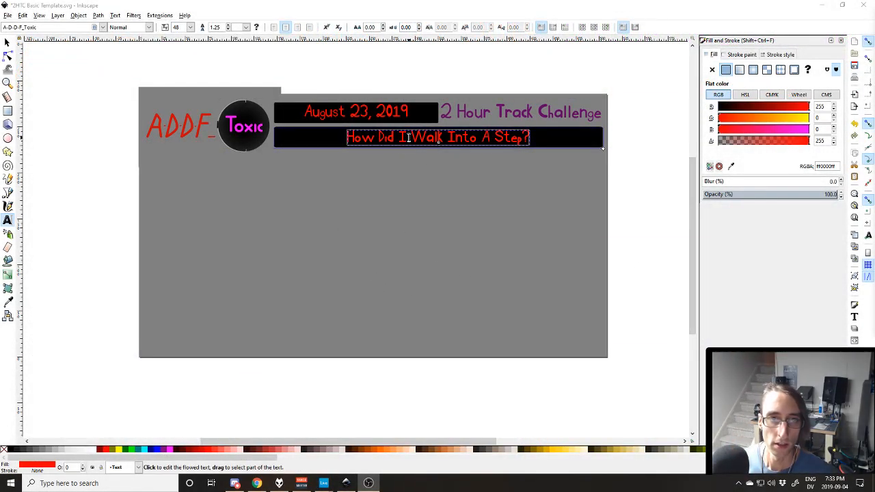
{"action": "mouse_move", "coordinate": [323, 483]}
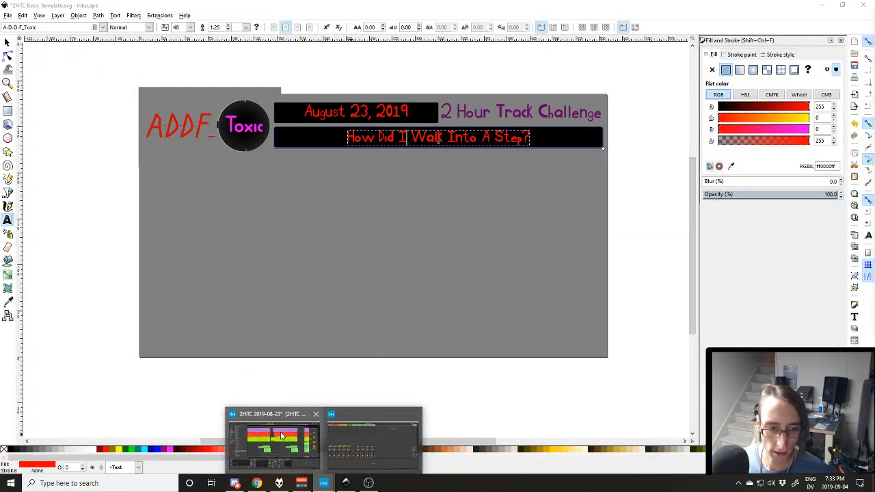
{"action": "left_click", "coordinate": [280, 436]}
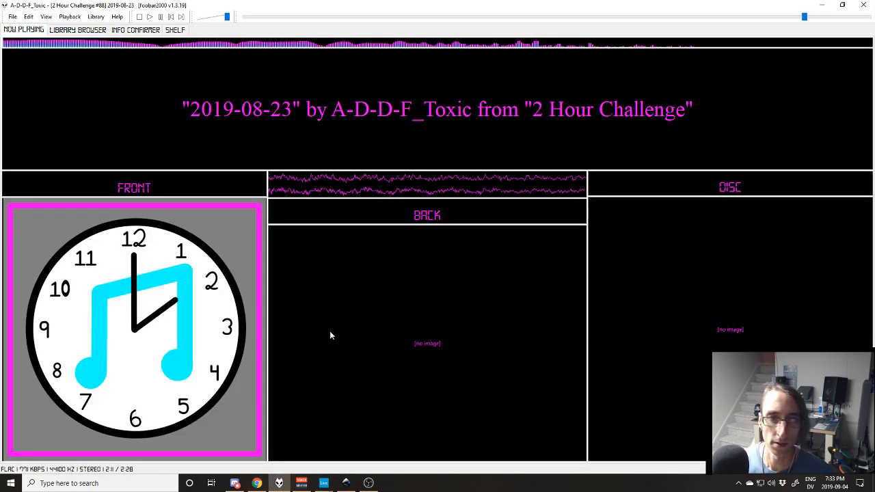
{"action": "key", "text": "alt+Return"}
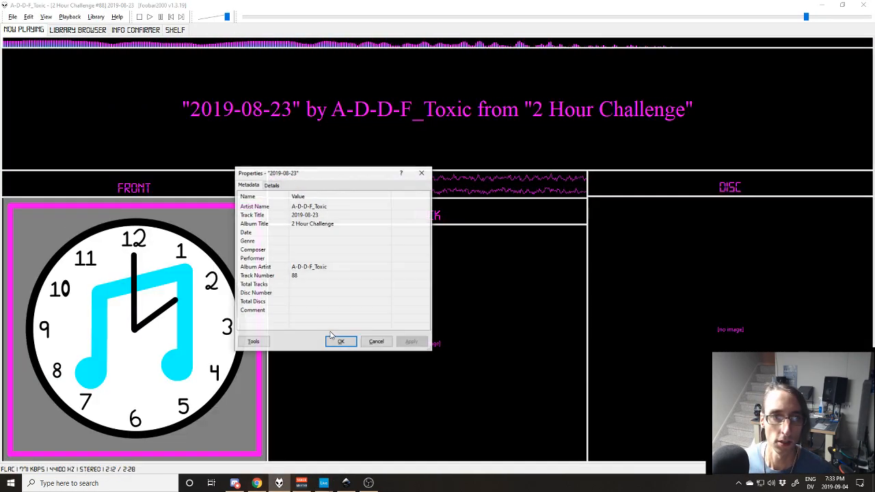
{"action": "left_click", "coordinate": [364, 216]}
{"action": "left_click", "coordinate": [320, 214]}
{"action": "type", "text": "(How Did I Walk Into A Step?)"}
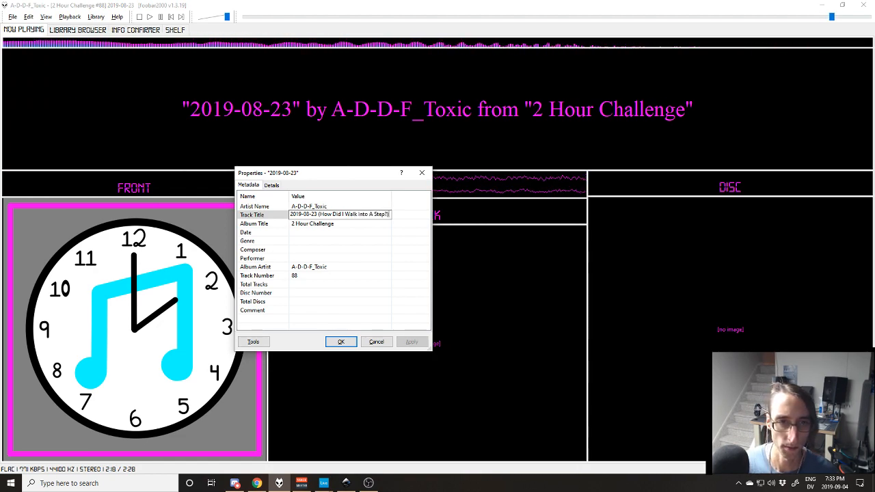
{"action": "key", "text": "Return"}
{"action": "left_click", "coordinate": [416, 342]}
{"action": "key", "text": "alt+Tab"}
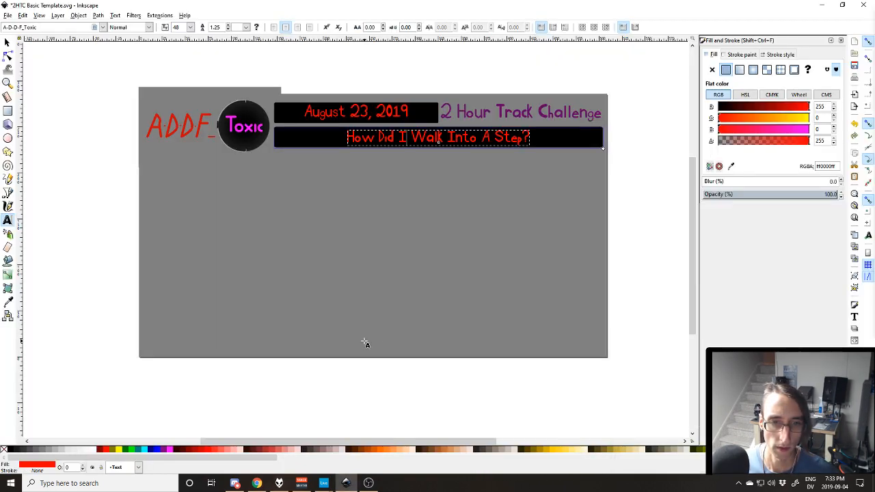
{"action": "key", "text": "alt+Tab"}
{"action": "left_click", "coordinate": [342, 340]}
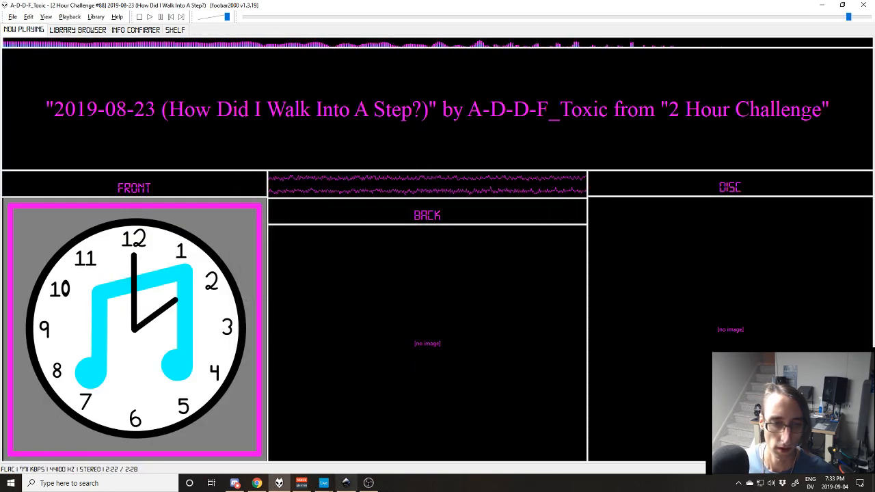
In Inkscape, export the whole page as Backing.png to the 2019-08-23\Video folder.
{"action": "left_click", "coordinate": [347, 486]}
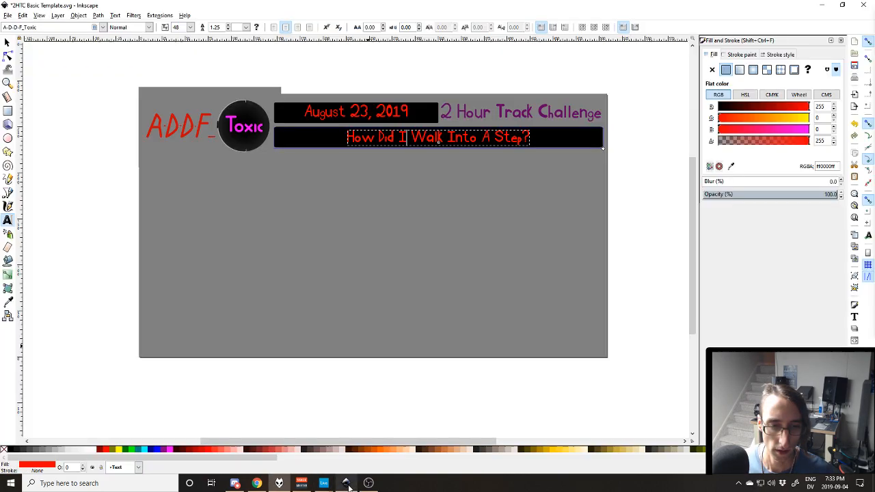
{"action": "key", "text": "shift+ctrl+e"}
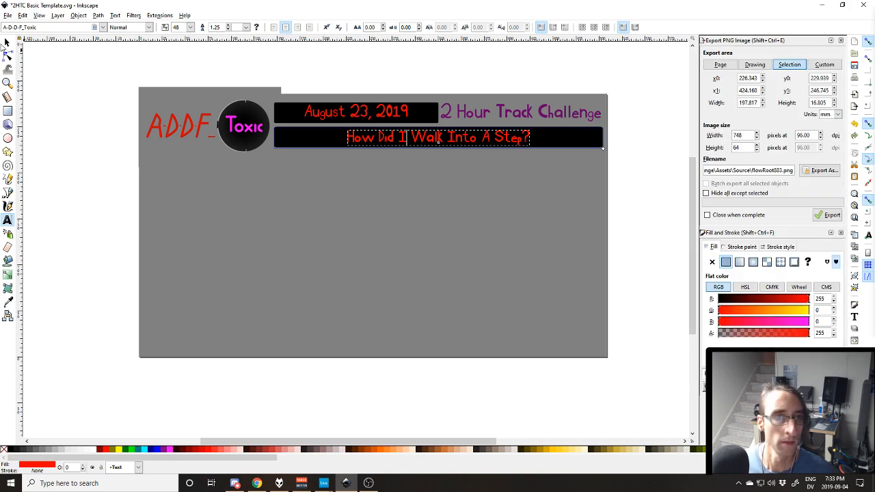
{"action": "key", "text": "F1"}
{"action": "left_click", "coordinate": [719, 64]}
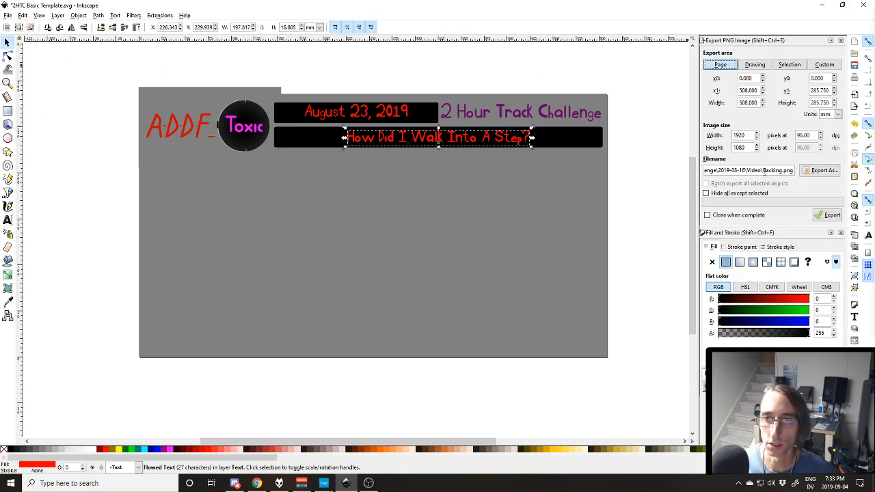
{"action": "type", "text": "23"}
{"action": "left_click", "coordinate": [745, 215]}
{"action": "left_click", "coordinate": [825, 216]}
Close and relaunch Inkscape, and switch back to the 2HTC 2019-08-23 set in Ableton Live.
{"action": "left_click", "coordinate": [860, 5]}
{"action": "left_click", "coordinate": [489, 276]}
{"action": "key", "text": "super"}
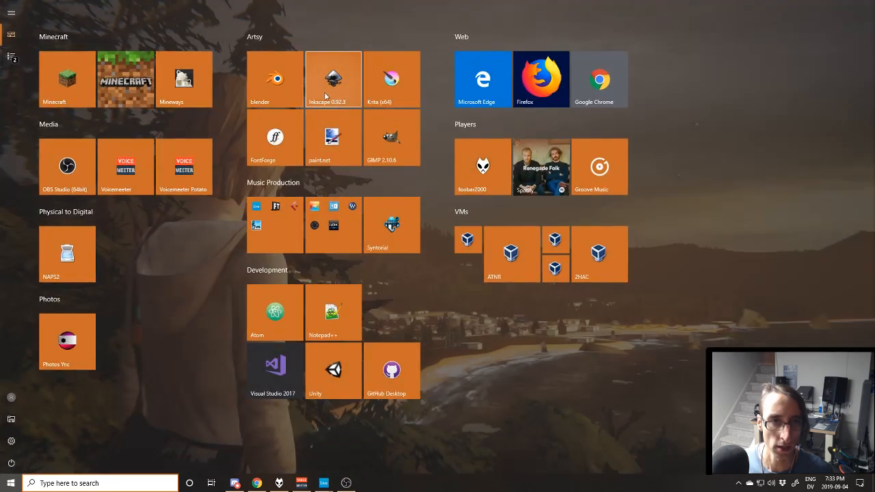
{"action": "key", "text": "super"}
{"action": "mouse_move", "coordinate": [323, 482]}
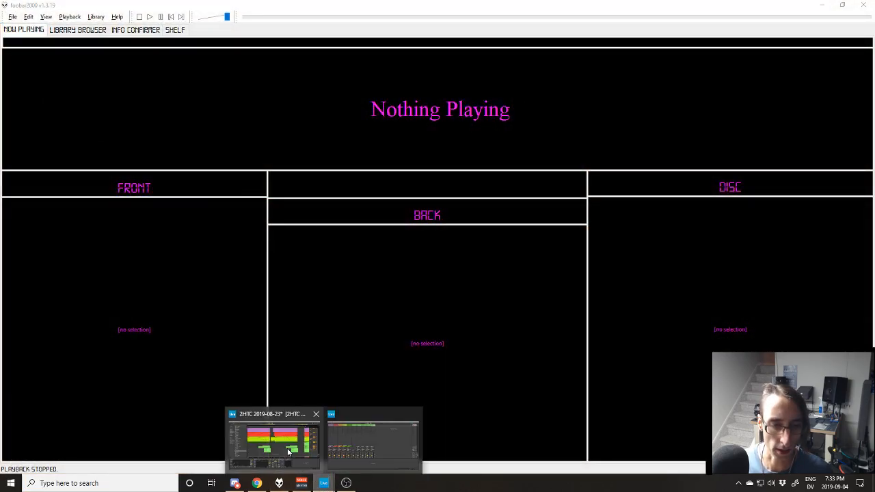
{"action": "left_click", "coordinate": [287, 452]}
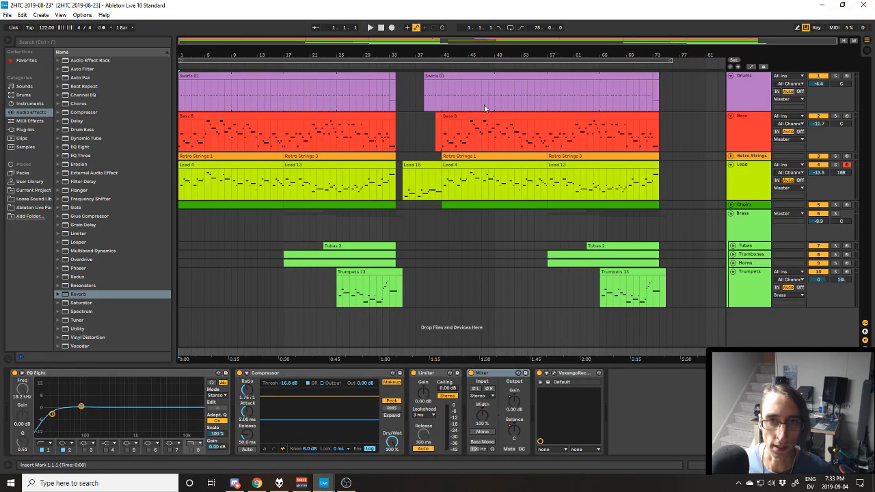
{"action": "left_click", "coordinate": [732, 264]}
{"action": "left_click", "coordinate": [733, 254]}
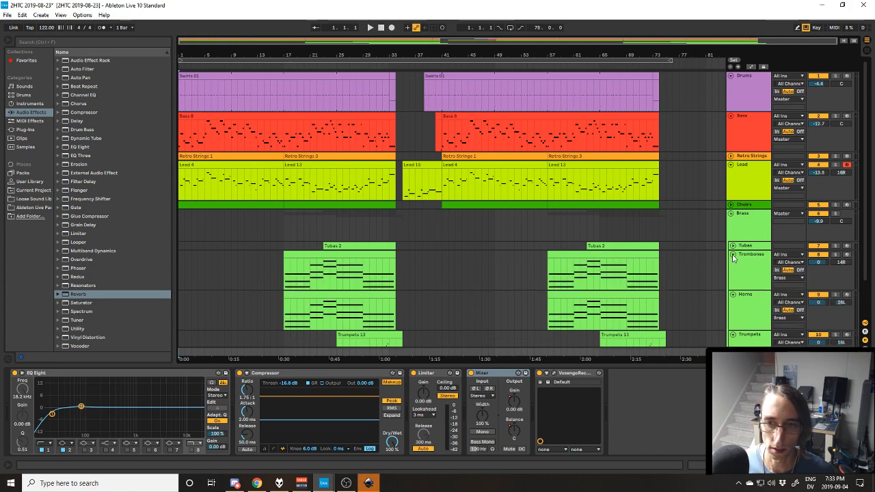
{"action": "left_click", "coordinate": [733, 254]}
{"action": "left_click", "coordinate": [733, 263]}
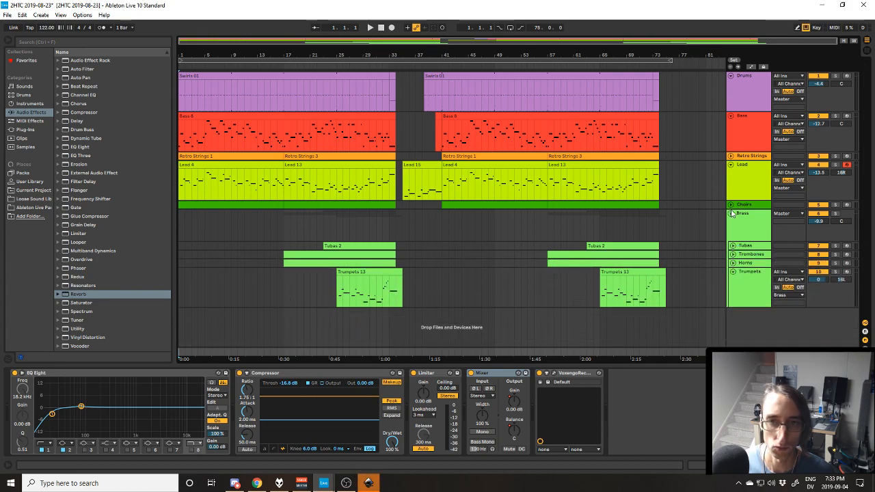
Unfold the Choirs track in the arrangement so its clip notes are shown, keeping the Retro Strings track folded.
{"action": "left_click", "coordinate": [730, 205]}
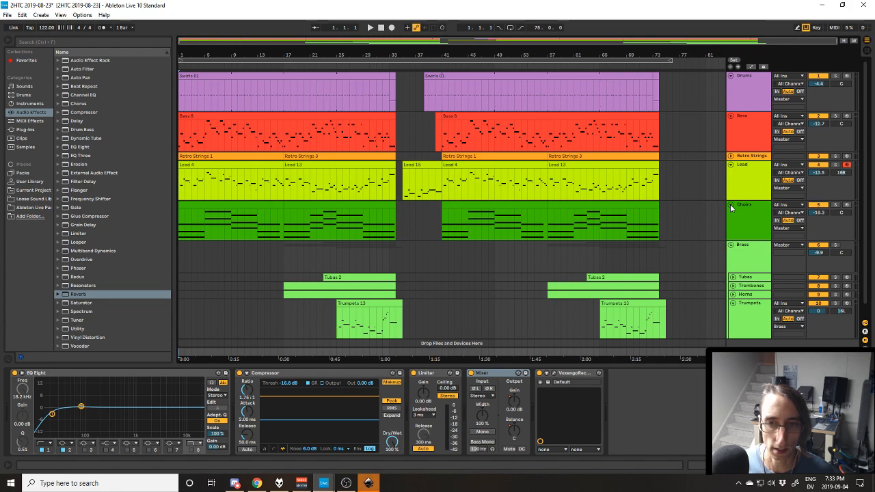
{"action": "left_click", "coordinate": [731, 156]}
{"action": "left_click", "coordinate": [731, 157]}
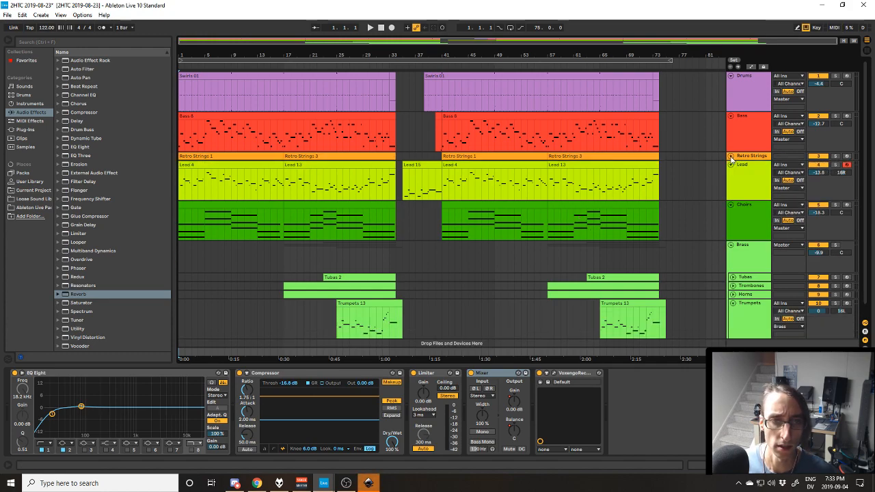
{"action": "left_click", "coordinate": [730, 205]}
{"action": "left_click", "coordinate": [730, 205]}
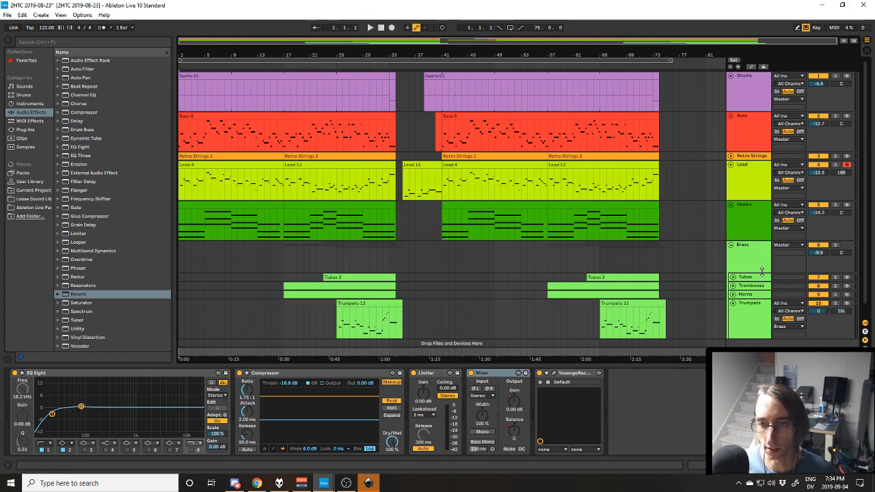
{"action": "left_click", "coordinate": [734, 294]}
{"action": "left_click", "coordinate": [733, 294]}
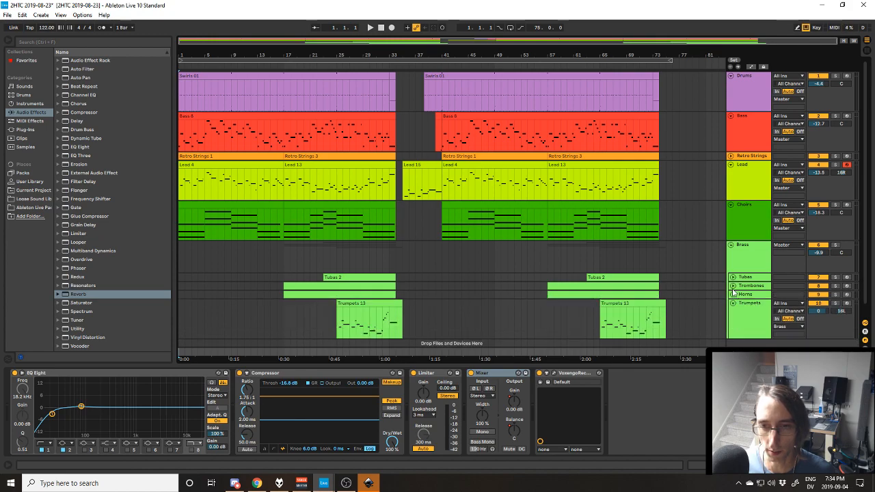
{"action": "left_click", "coordinate": [733, 286]}
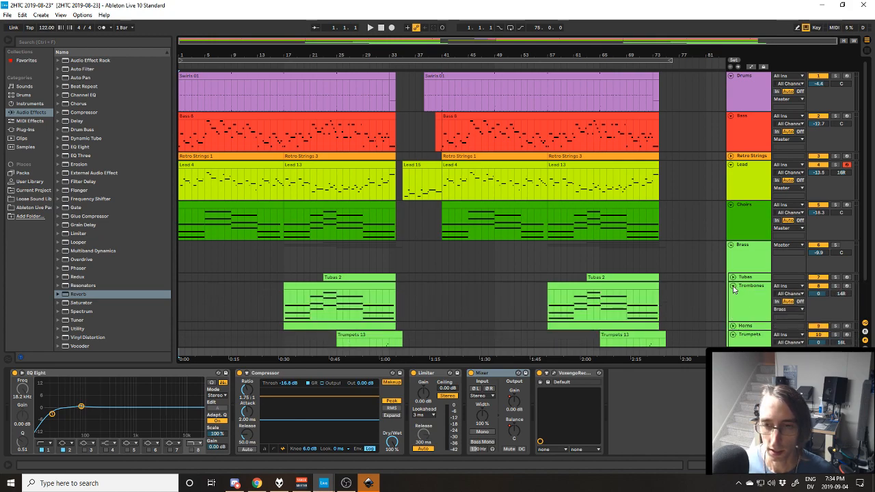
{"action": "left_click", "coordinate": [733, 287]}
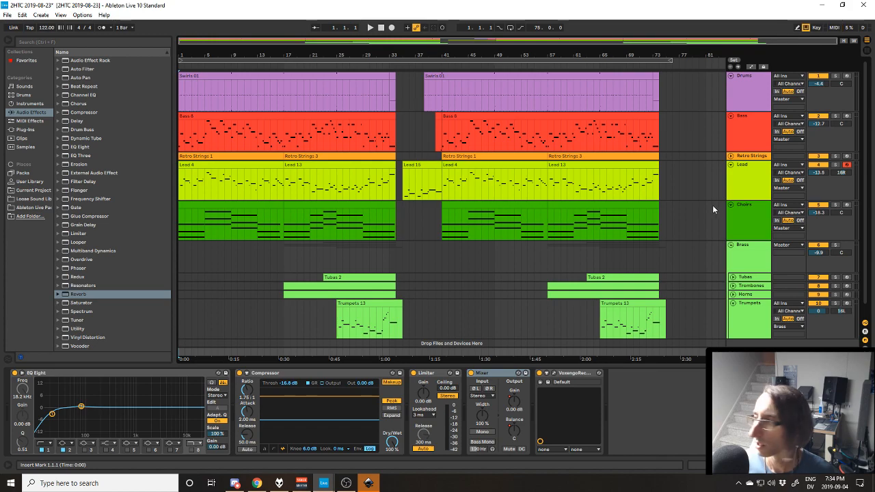
Switch to Inkscape and open the recent document 2HTC Premiere Thumbnail.svg.
{"action": "left_click", "coordinate": [369, 483]}
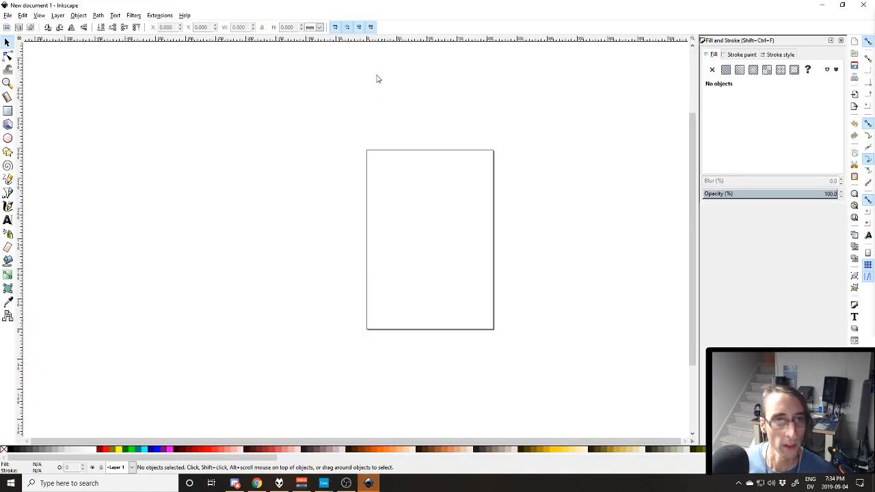
{"action": "left_click", "coordinate": [5, 15]}
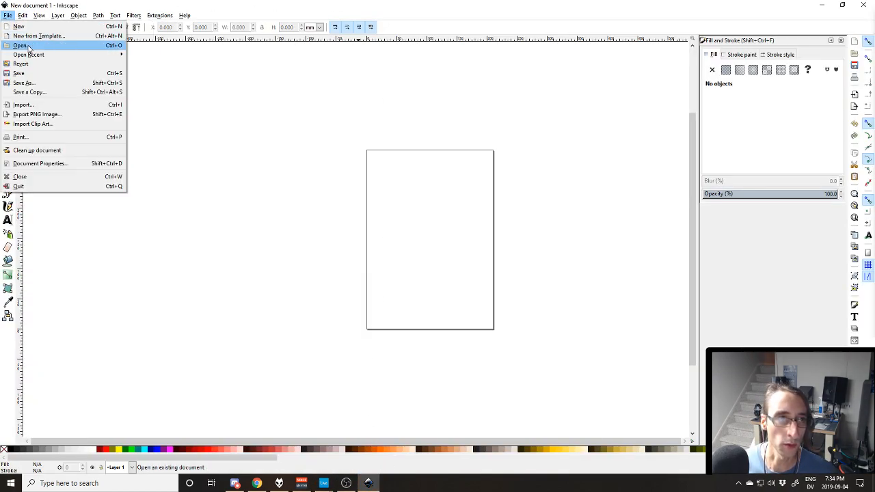
{"action": "mouse_move", "coordinate": [48, 55]}
{"action": "left_click", "coordinate": [176, 64]}
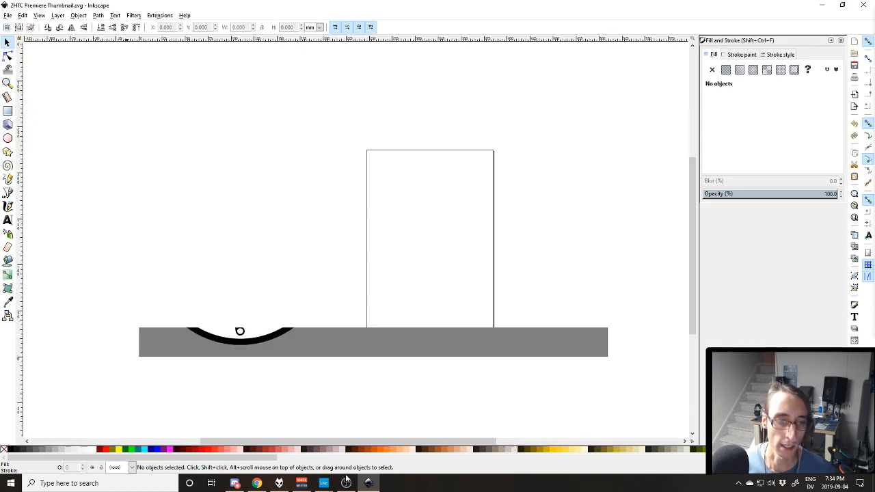
Switch to Ableton Live, copy a full-window screenshot of the arrangement to the clipboard, and return to the thumbnail in Inkscape.
{"action": "left_click", "coordinate": [330, 484]}
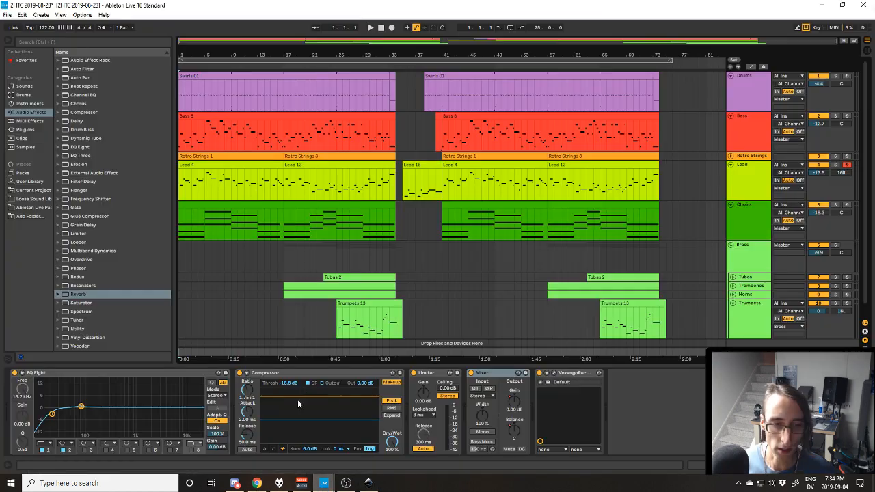
{"action": "key", "text": "ctrl+Print"}
{"action": "left_click", "coordinate": [387, 153]}
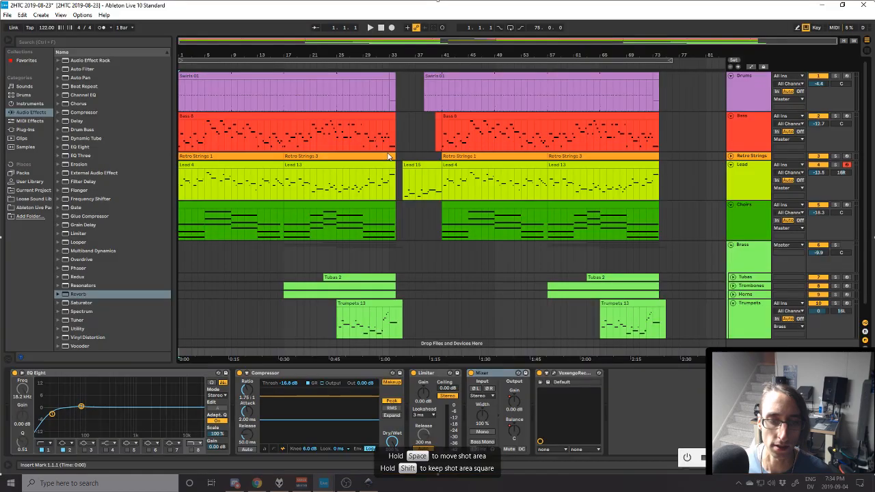
{"action": "key", "text": "ctrl+c"}
{"action": "left_click", "coordinate": [368, 483]}
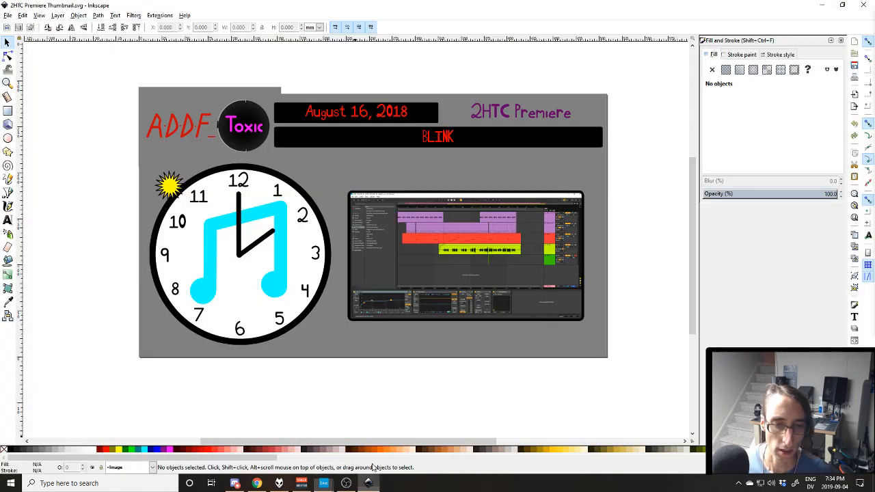
Delete the old project screenshot from the thumbnail's black frame and paste the newly captured one.
{"action": "left_click", "coordinate": [477, 261]}
{"action": "key", "text": "Delete"}
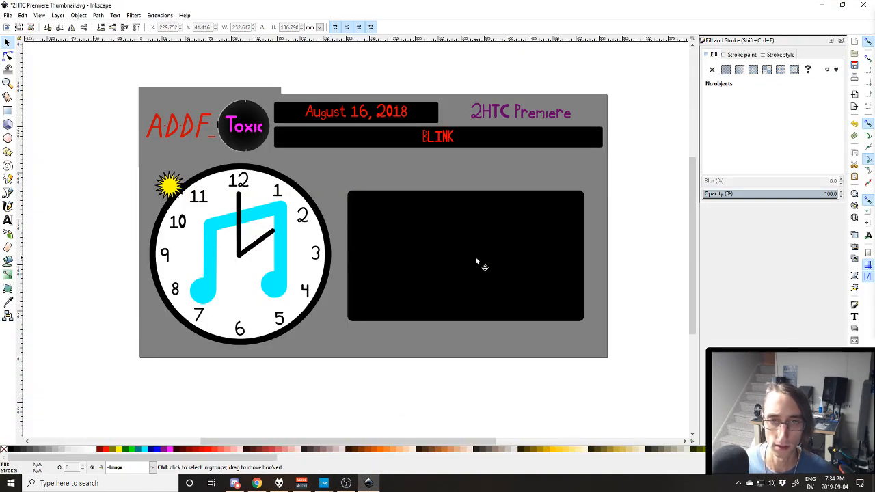
{"action": "key", "text": "ctrl+v"}
Scale the pasted screenshot to about 253 × 137 mm and position it inside the rounded black frame.
{"action": "left_click_drag", "start_coordinate": [608, 278], "coordinate": [545, 257]}
{"action": "left_click_drag", "start_coordinate": [660, 359], "coordinate": [554, 303]}
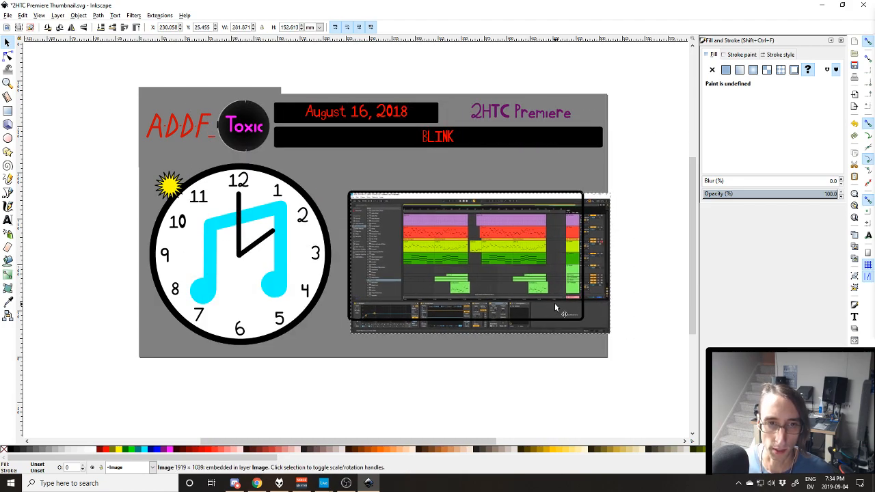
{"action": "left_click_drag", "start_coordinate": [612, 336], "coordinate": [588, 325]}
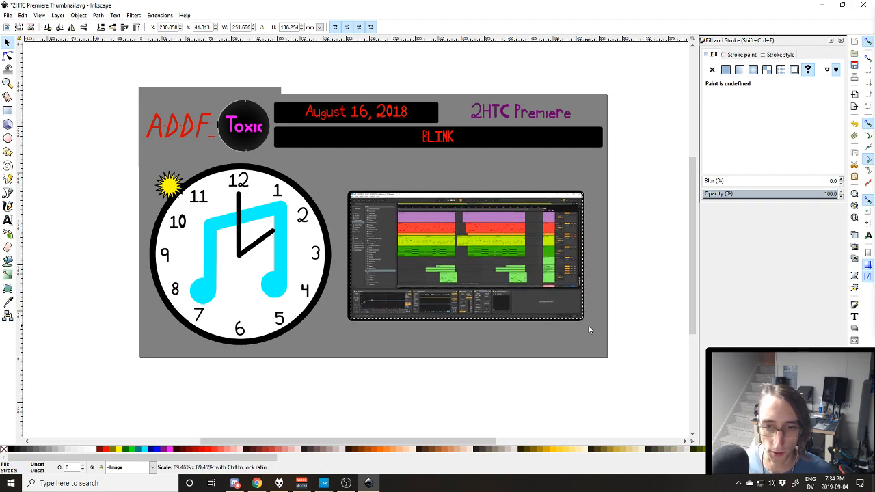
{"action": "key", "text": "Left"}
{"action": "key", "text": "Left"}
{"action": "key", "text": "Down"}
{"action": "key", "text": "Down"}
{"action": "key", "text": "Left"}
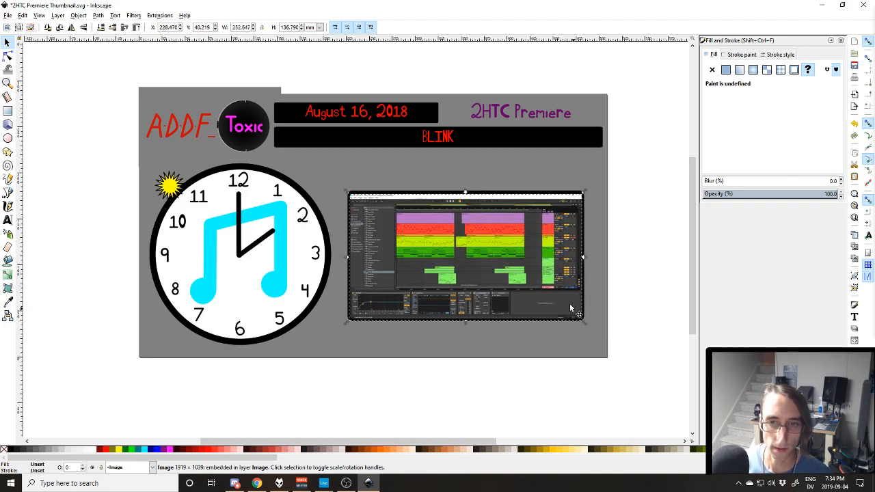
Replace the thumbnail's song title with "How Did I Walk Into A Step?".
{"action": "double_click", "coordinate": [474, 144]}
{"action": "double_click", "coordinate": [463, 139]}
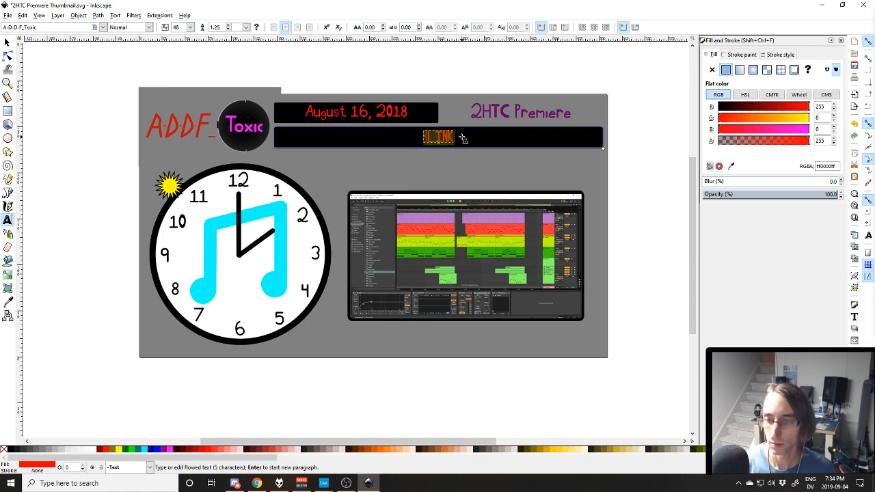
{"action": "type", "text": "How Did I Walk Into A Step?"}
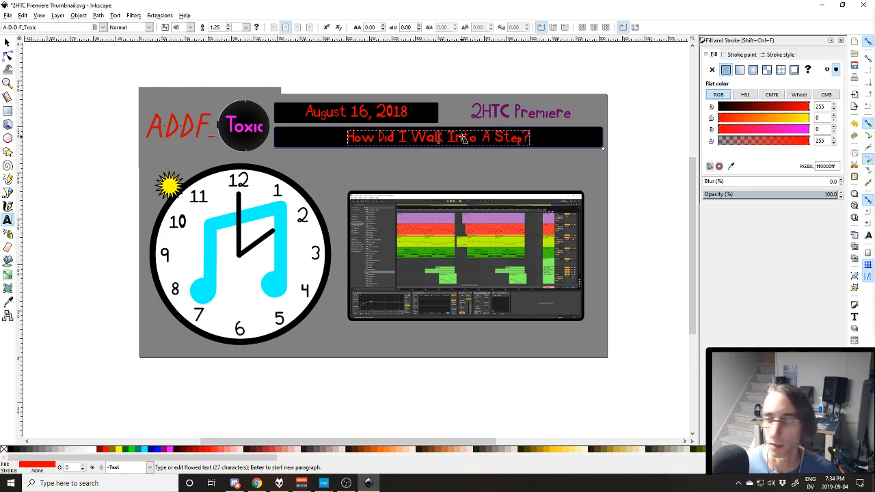
Change the day in the thumbnail's date text to 23 and leave text editing with nothing selected.
{"action": "left_click", "coordinate": [356, 114]}
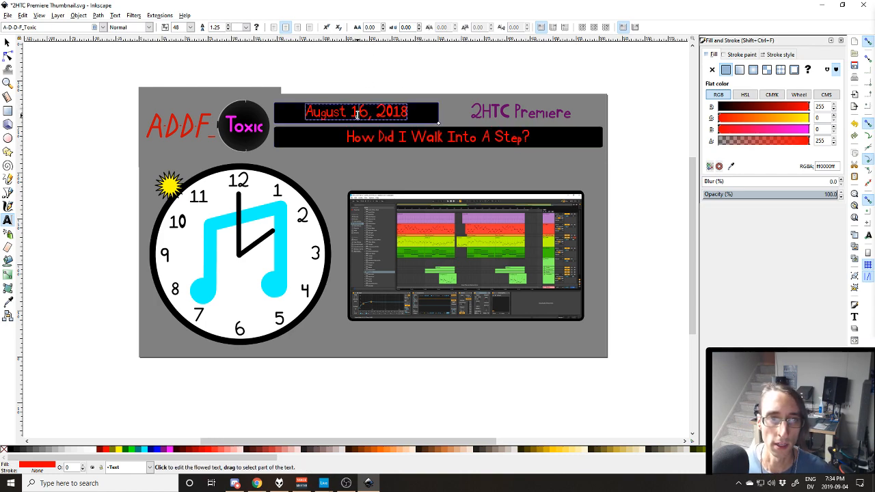
{"action": "double_click", "coordinate": [356, 114]}
{"action": "type", "text": "23"}
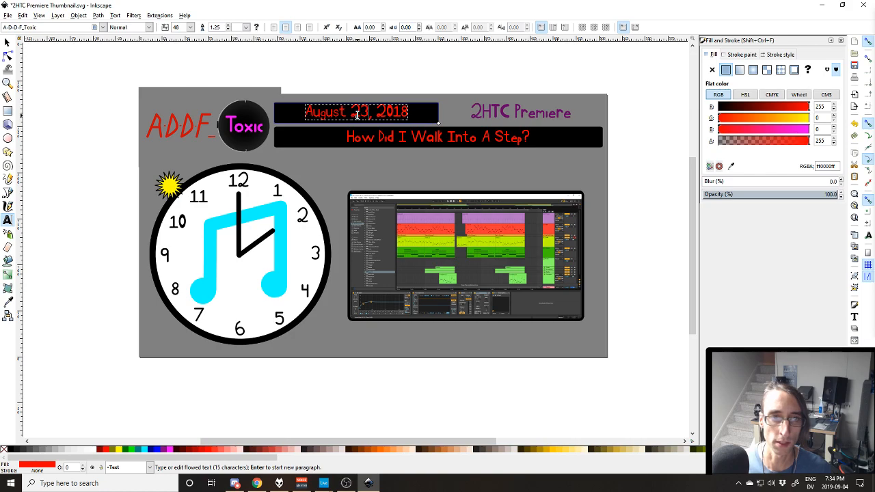
{"action": "left_click", "coordinate": [7, 42]}
{"action": "key", "text": "Escape"}
Export the whole page as Thumbnail.png to the 2019-08-23 Premiere folder, then close Inkscape.
{"action": "key", "text": "shift+ctrl+e"}
{"action": "left_click", "coordinate": [729, 170]}
{"action": "type", "text": "23\\Premiere\\Thumbnail.png"}
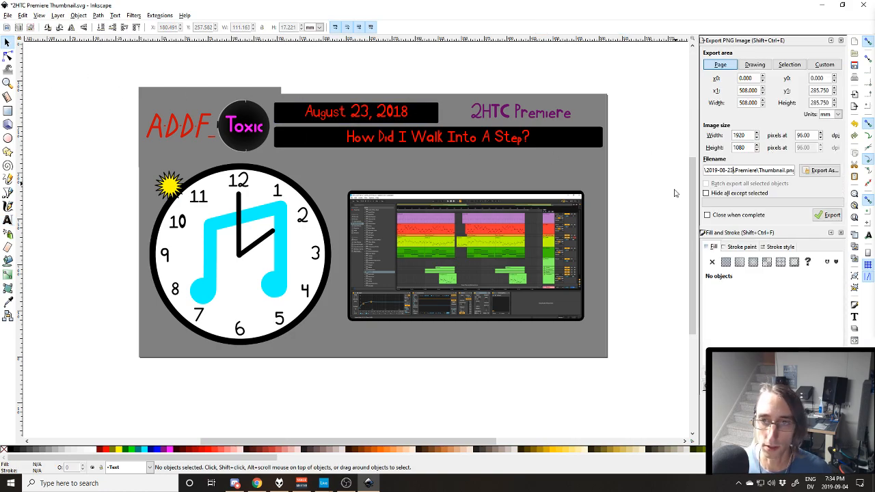
{"action": "left_click", "coordinate": [724, 215]}
{"action": "left_click", "coordinate": [829, 216]}
{"action": "left_click", "coordinate": [860, 5]}
{"action": "left_click", "coordinate": [500, 275]}
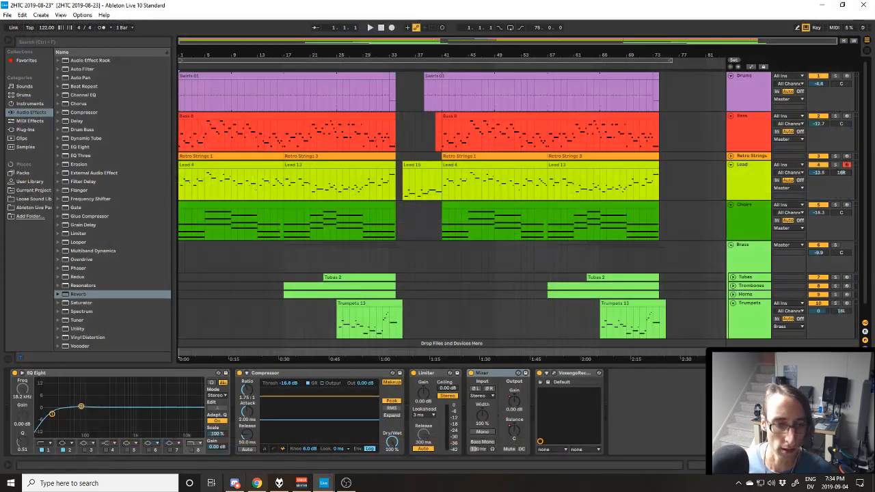
Open Visualizer Script.txt in Notepad, close Ableton Live, and bring the script back to the front.
{"action": "left_click", "coordinate": [10, 483]}
{"action": "left_click", "coordinate": [11, 418]}
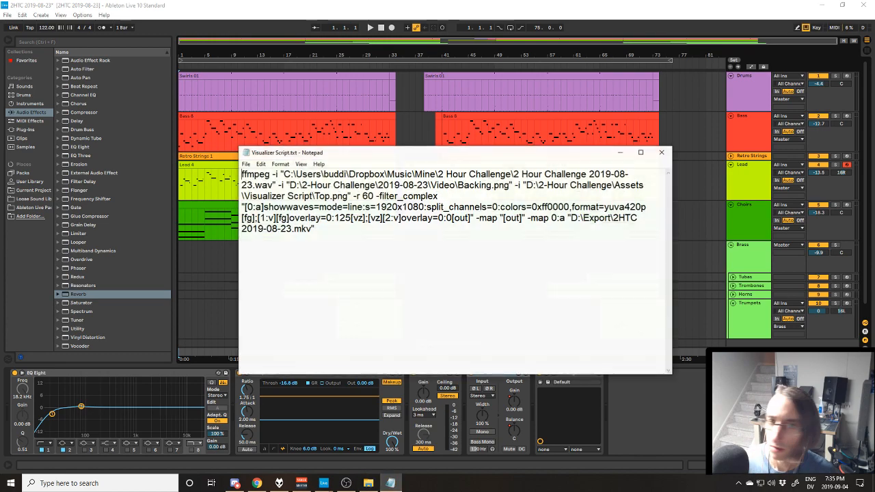
{"action": "left_click", "coordinate": [863, 5]}
{"action": "left_click", "coordinate": [431, 172]}
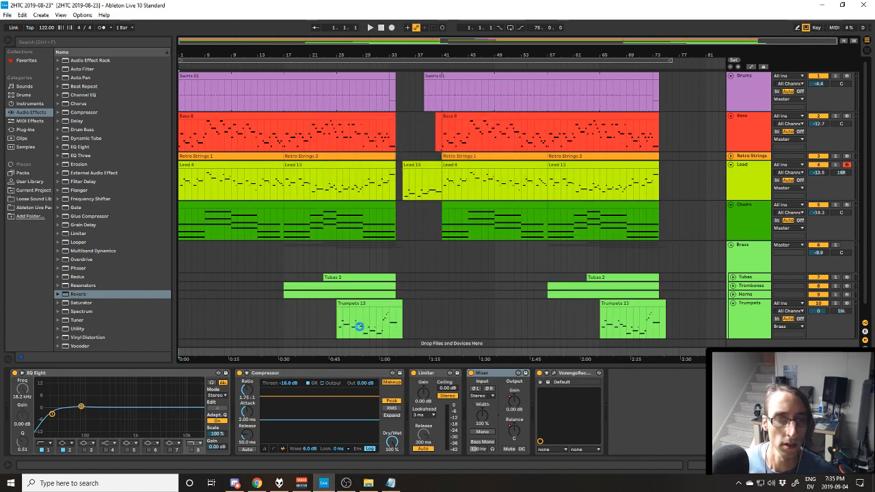
{"action": "left_click", "coordinate": [390, 483]}
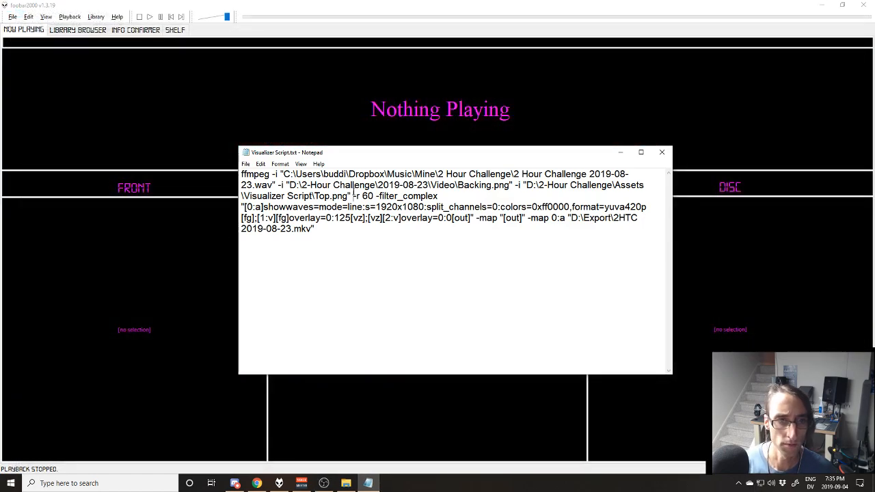
Run the script's ffmpeg command in a Command Prompt to render D:\Export\2HTC 2019-08-23.mkv, and close the Notepad script.
{"action": "key", "text": "ctrl+a"}
{"action": "key", "text": "super"}
{"action": "type", "text": "cmd"}
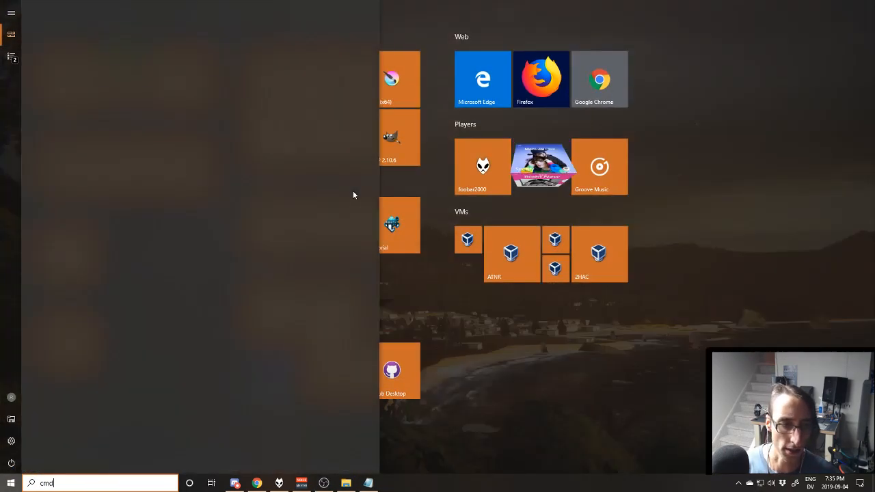
{"action": "key", "text": "Return"}
{"action": "key", "text": "ctrl+v"}
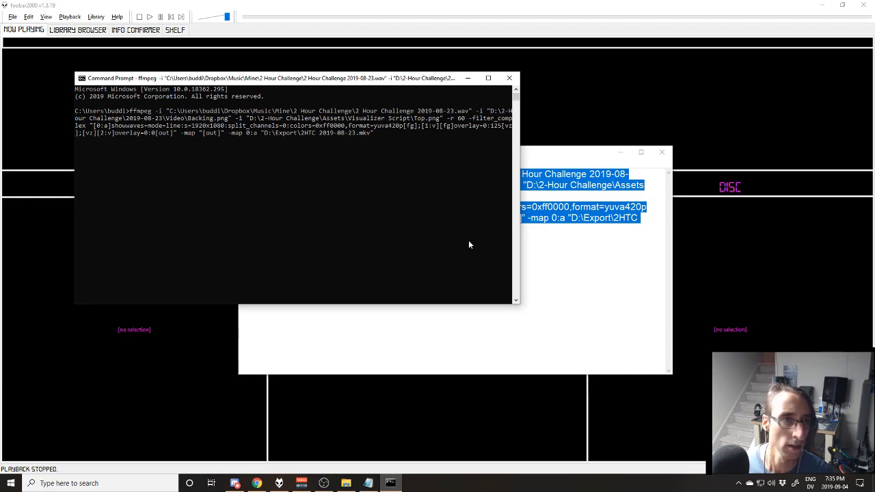
{"action": "key", "text": "Return"}
{"action": "left_click", "coordinate": [599, 287]}
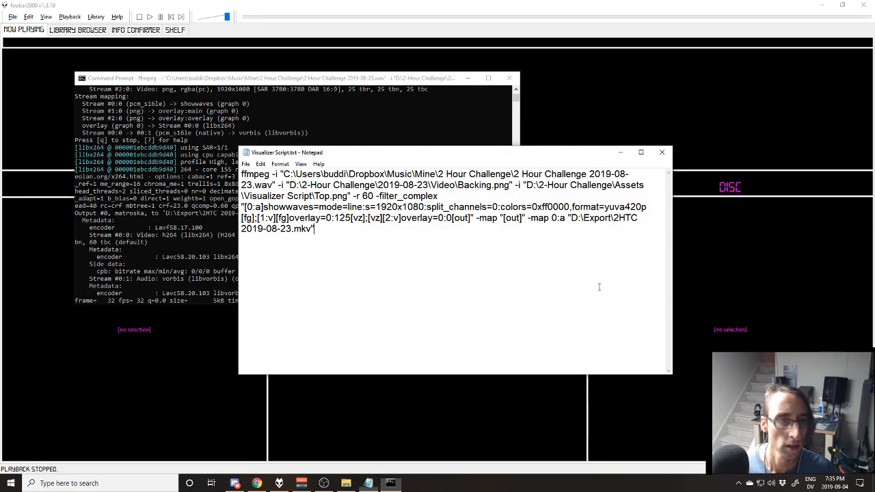
{"action": "left_click", "coordinate": [661, 152]}
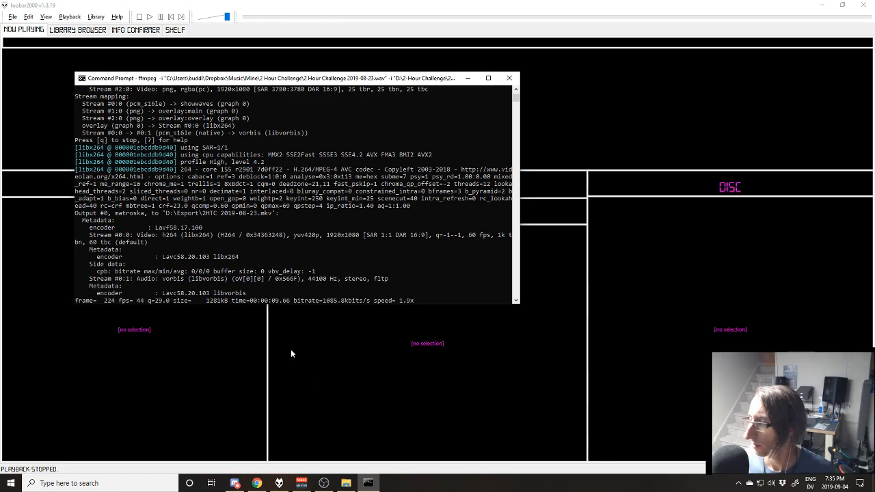
{"action": "left_click", "coordinate": [77, 29]}
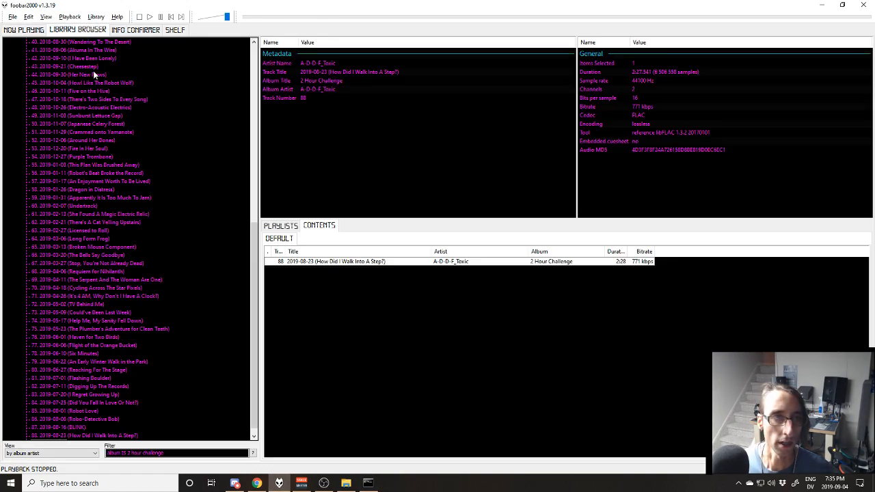
{"action": "left_click", "coordinate": [60, 435]}
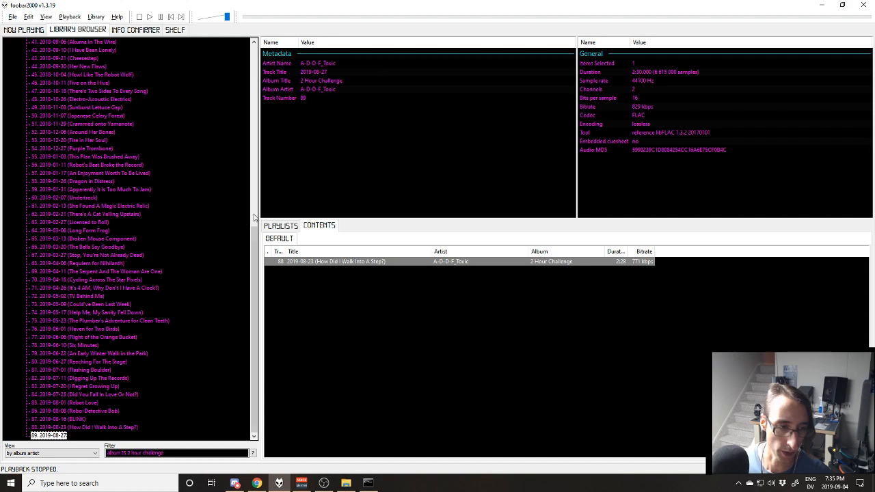